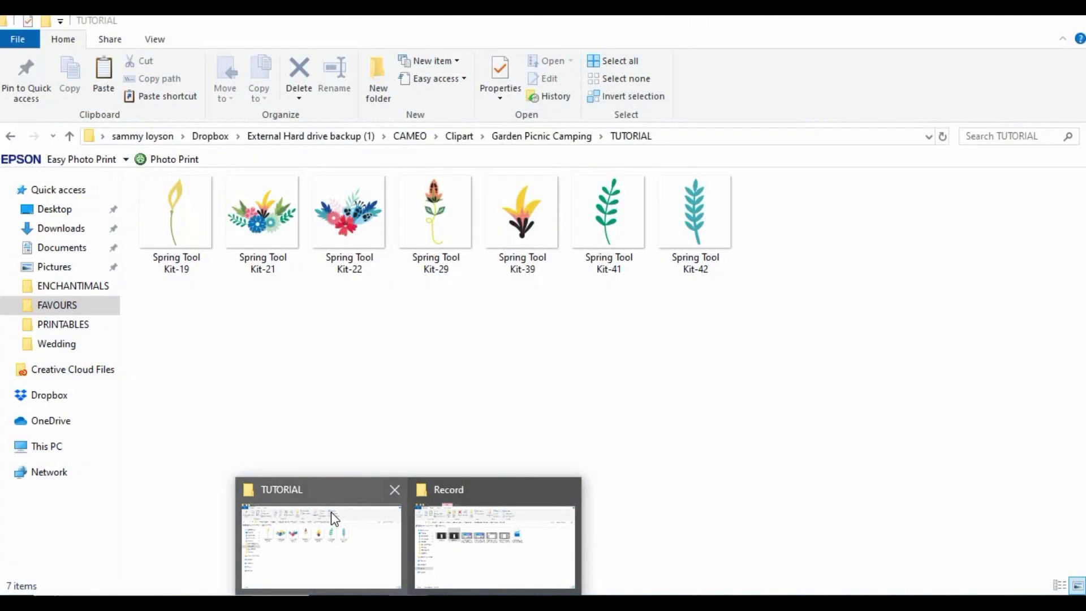
- Select Spring Tool Kit-19 through Kit-42 in the TUTORIAL folder and drag them toward Photoshop
click(330, 513)
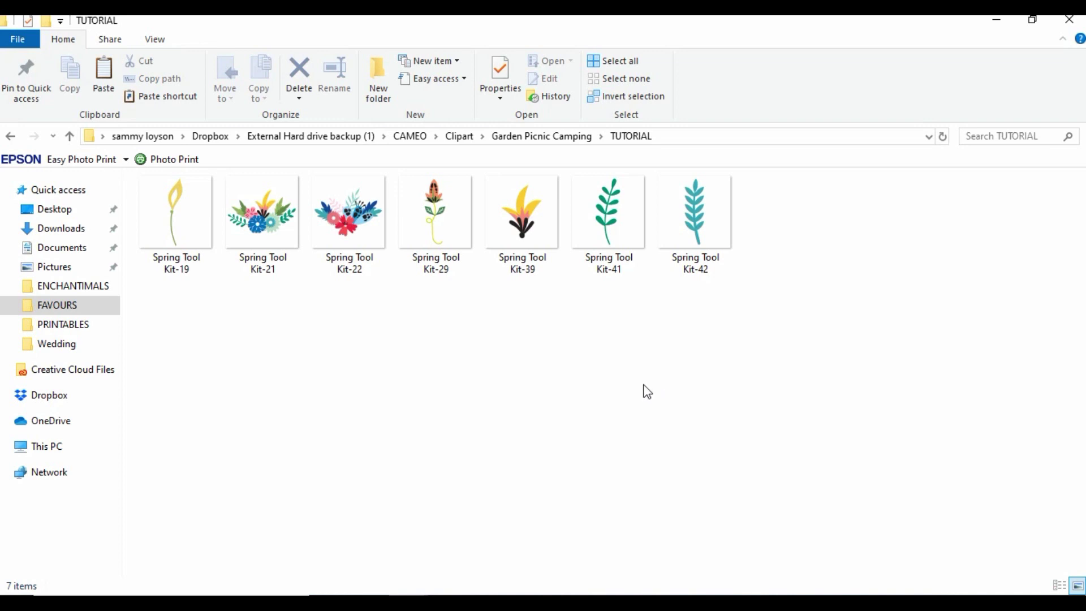
click(189, 198)
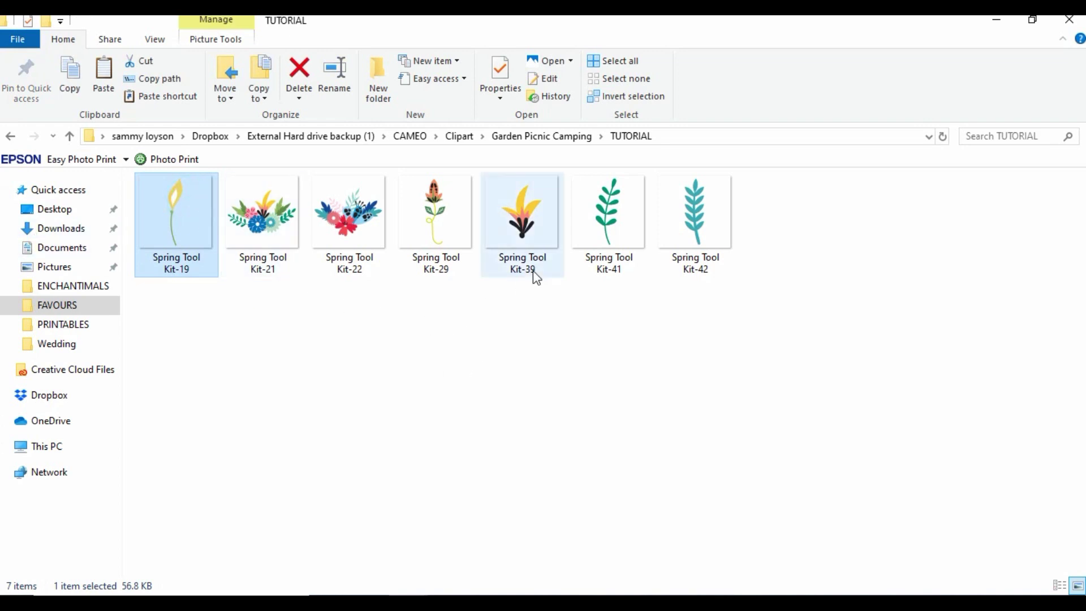
shift+click(694, 249)
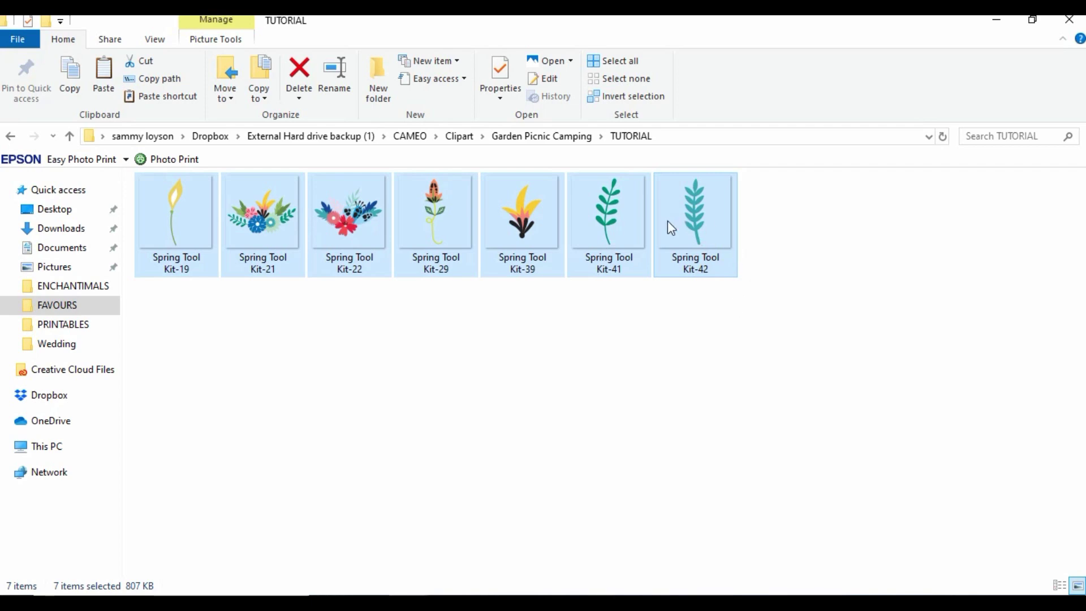
drag(681, 207, 526, 417)
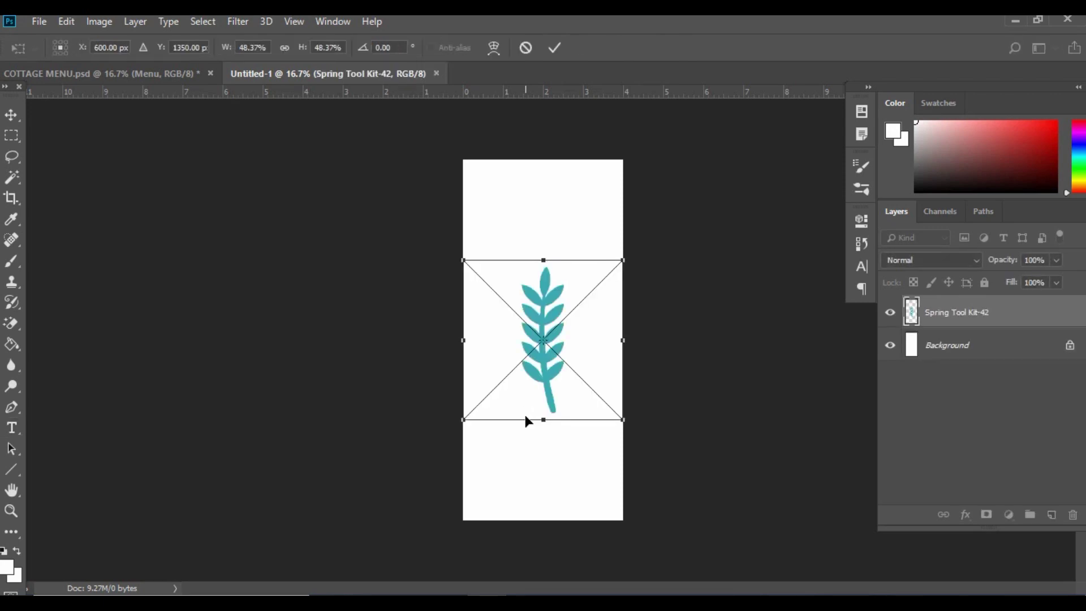
- Commit each placed Spring Tool Kit image in Untitled-1, then pick the blue flower cluster
key(Return)
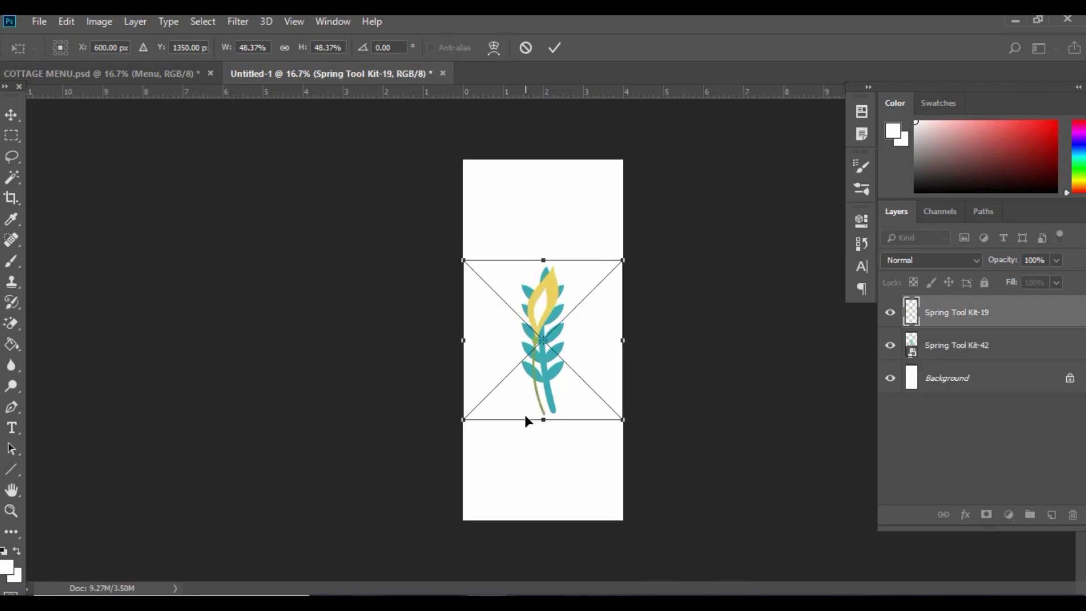
key(Return)
key(Return)
key(Return)
key(Return)
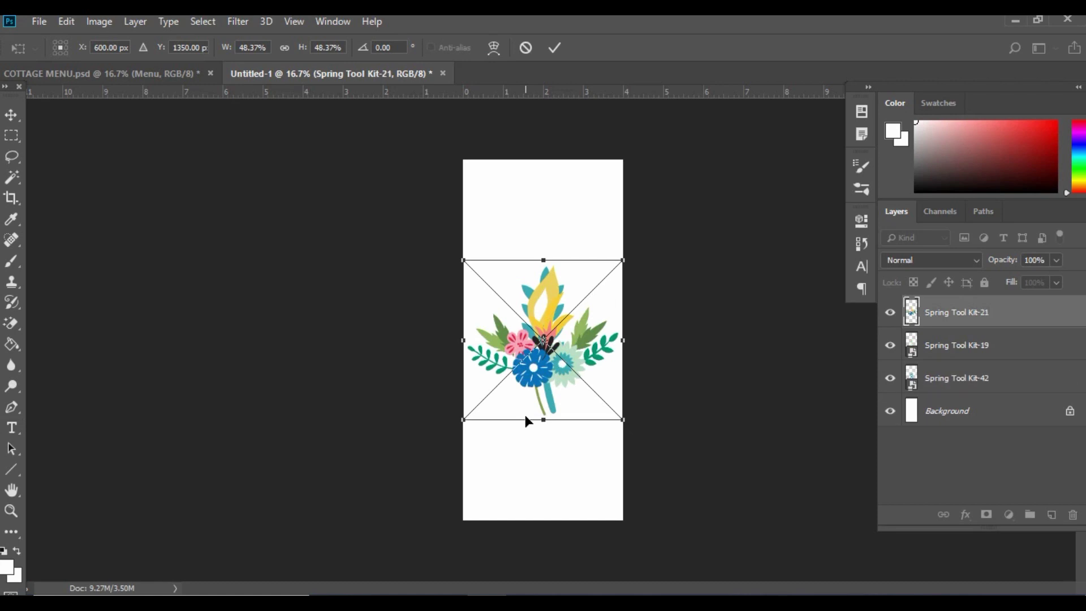
key(t)
key(Return)
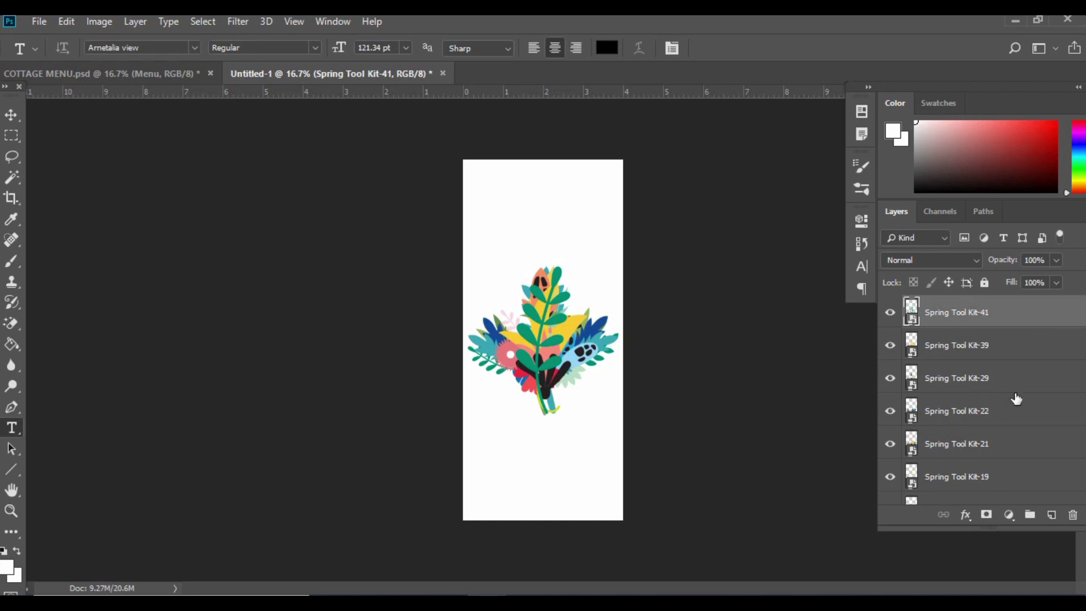
click(963, 443)
- Drag the green sprig, orange bud, red and blue flower clusters into position around the card
key(v)
drag(780, 340, 752, 390)
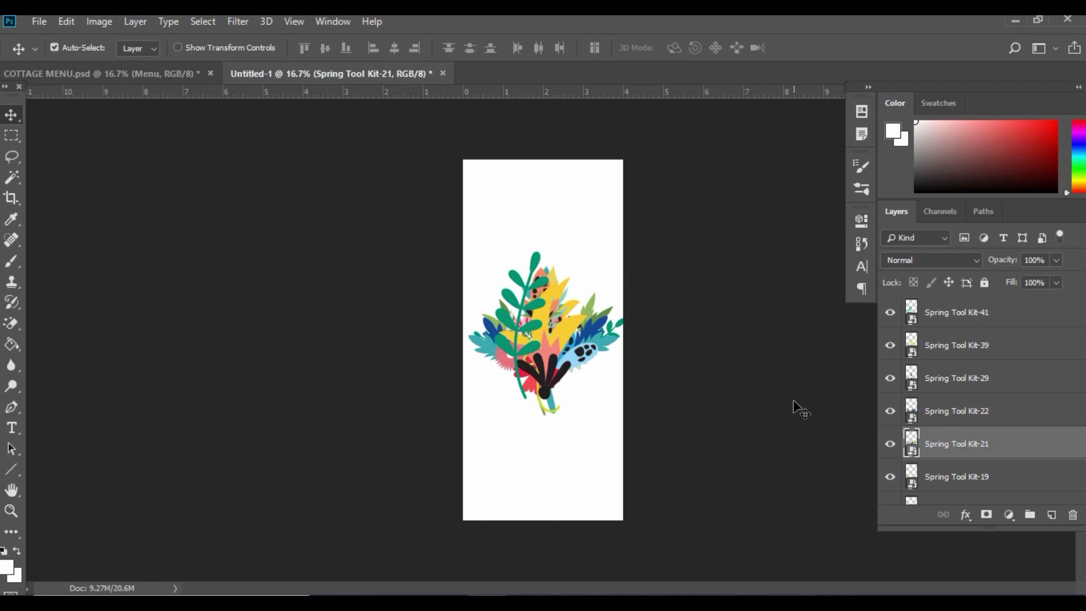
drag(529, 256, 482, 413)
drag(554, 289, 507, 448)
drag(566, 354, 568, 245)
drag(574, 388, 581, 502)
click(575, 388)
shift+click(546, 263)
click(494, 292)
click(599, 315)
drag(591, 270, 551, 232)
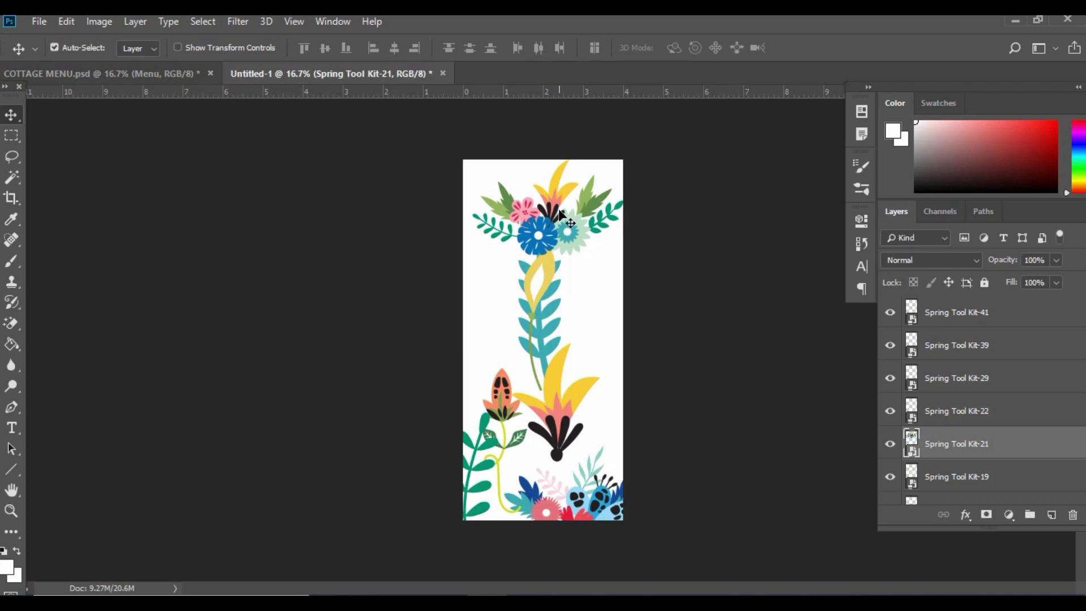
- Rotate the blue Kit-21 bouquet 180° and move it up to the top edge
key(ctrl)
key(ctrl+t)
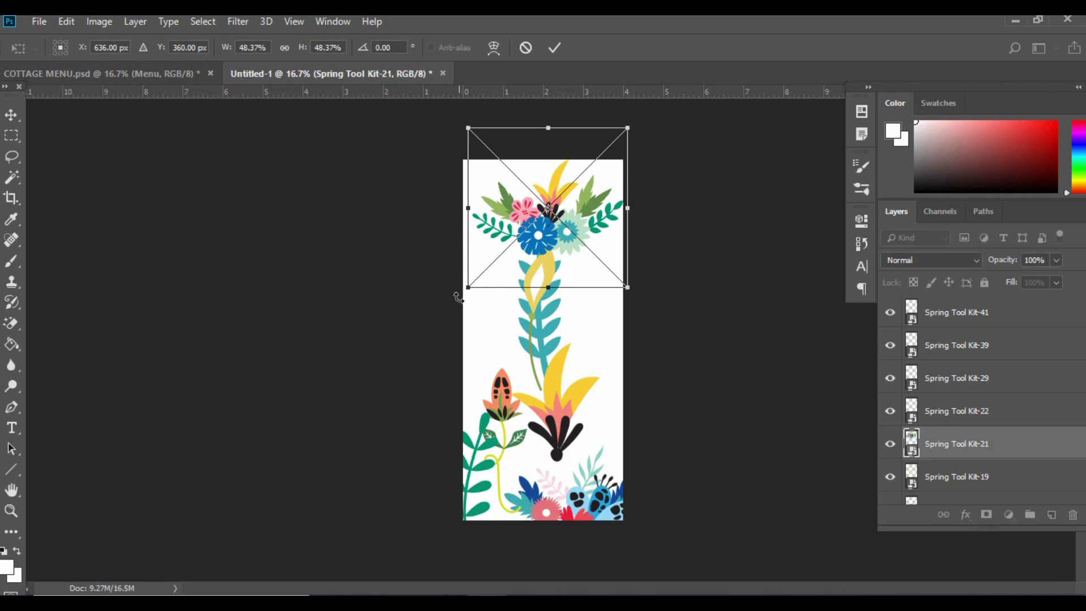
drag(458, 297, 598, 158)
drag(536, 197, 546, 160)
key(Return)
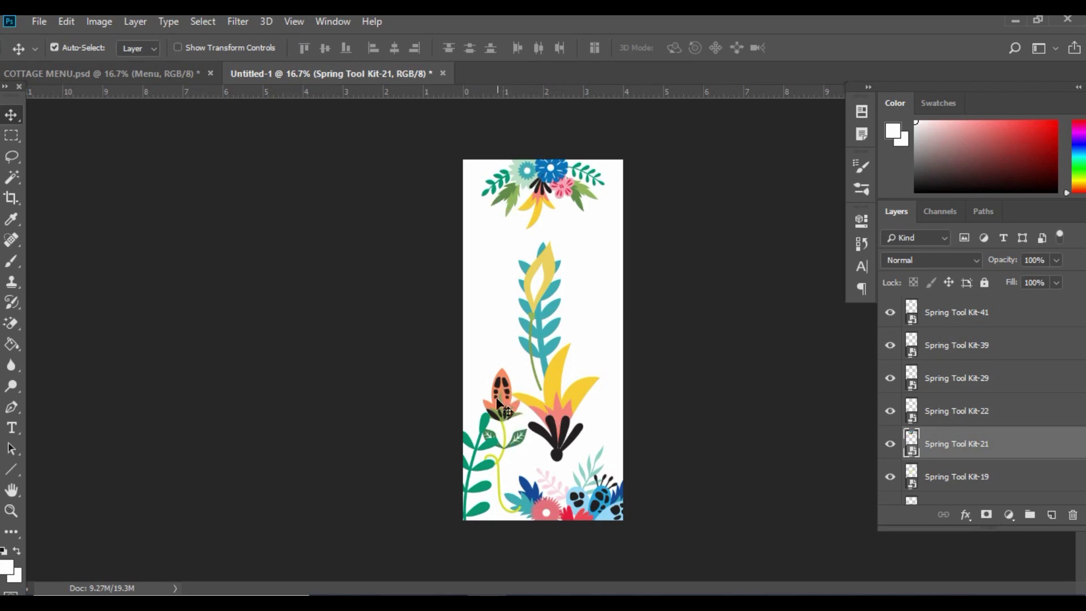
- Scale Spring Tool Kit-29 to about 22%, rotate it about −128°, and tuck it top-left
drag(500, 399, 496, 297)
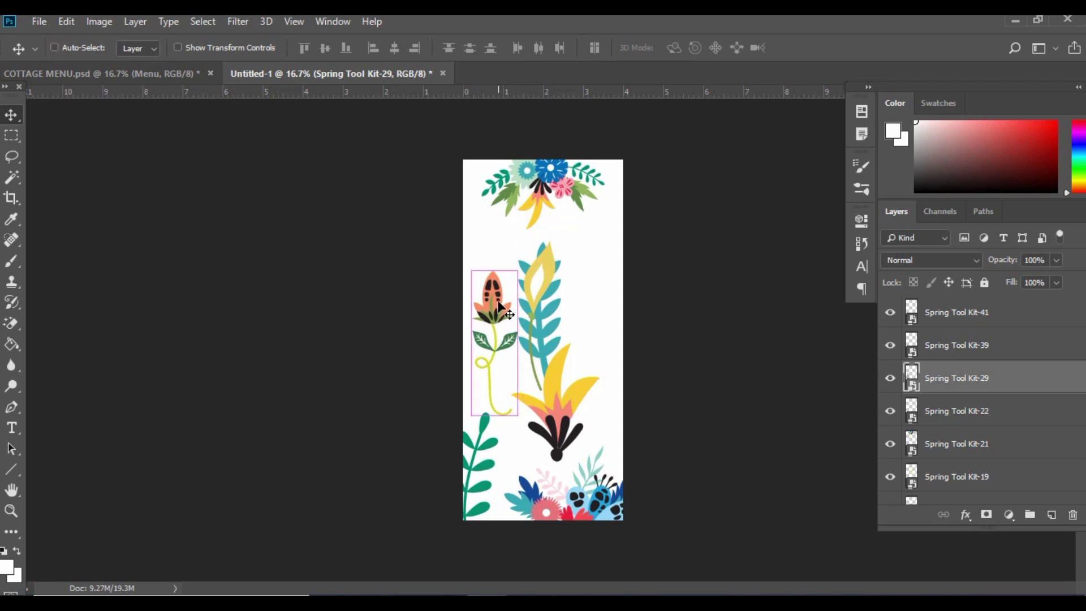
key(ctrl+t)
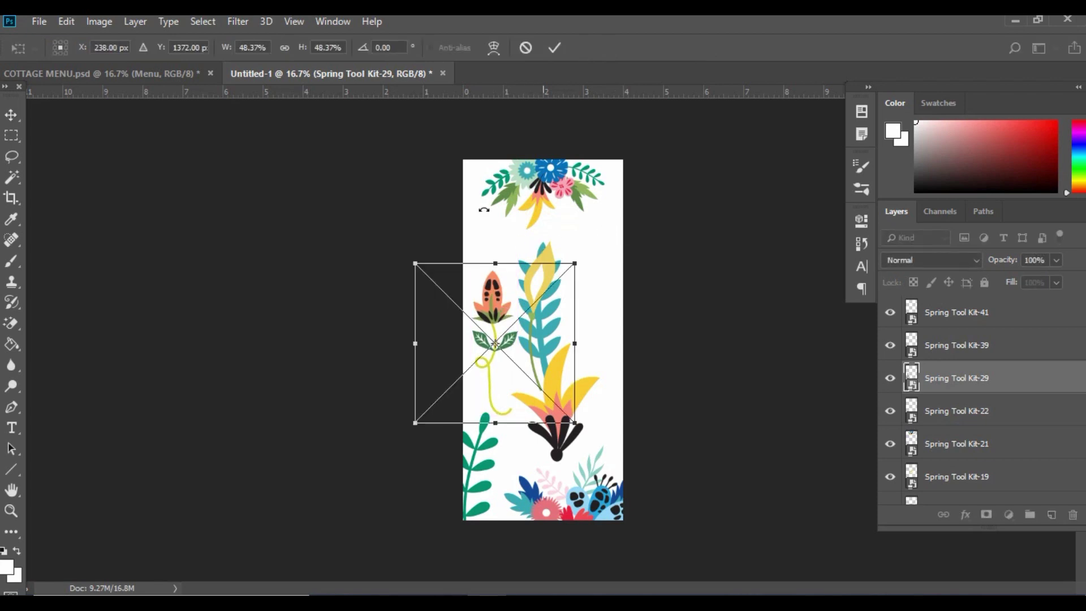
drag(412, 265, 476, 366)
drag(581, 475, 580, 292)
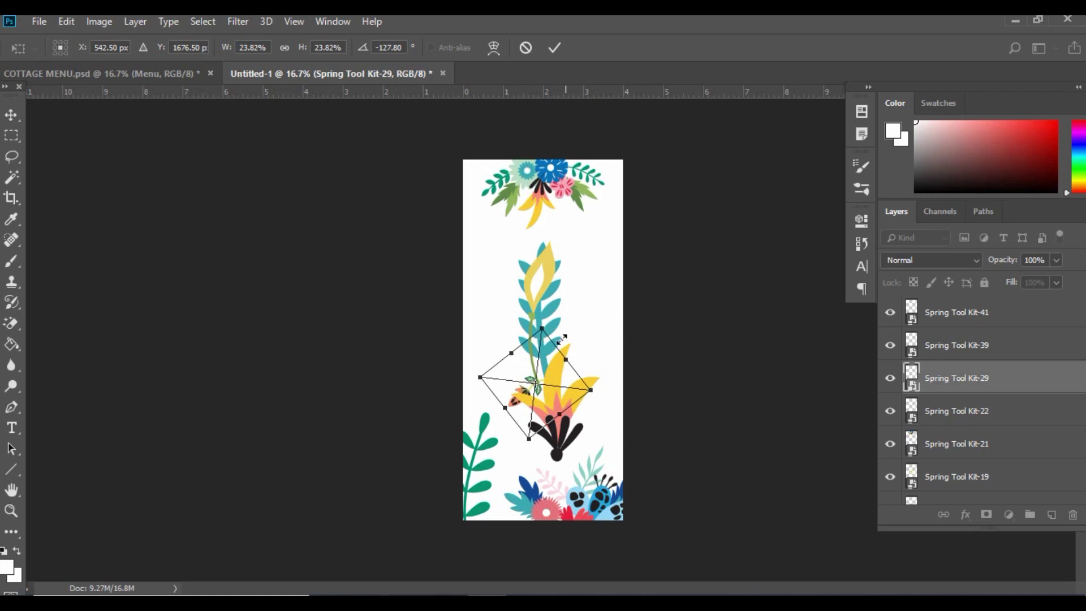
drag(544, 325, 544, 331)
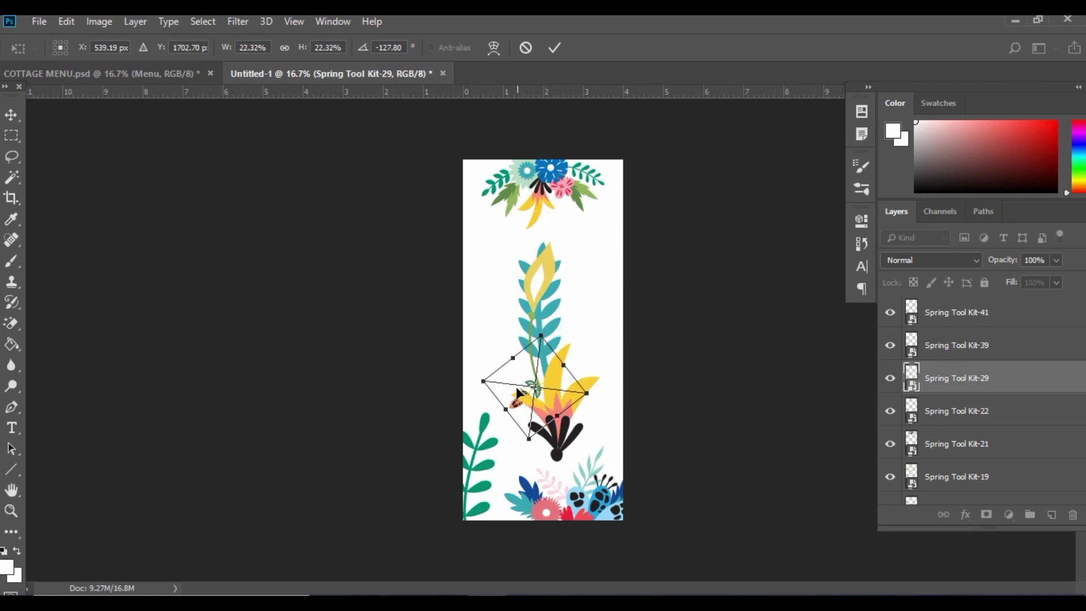
drag(508, 388, 473, 197)
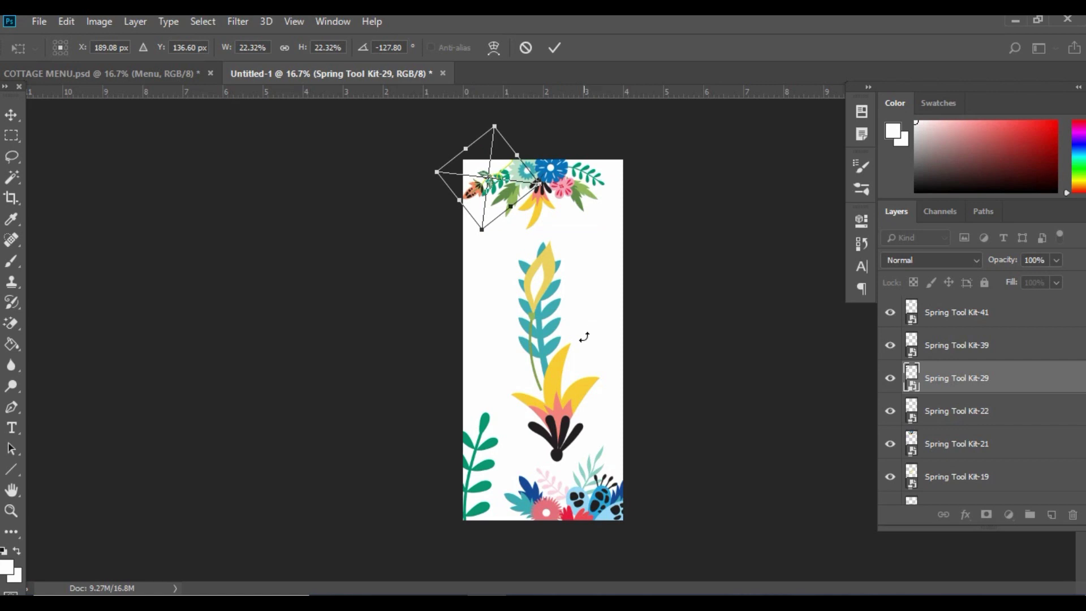
key(Return)
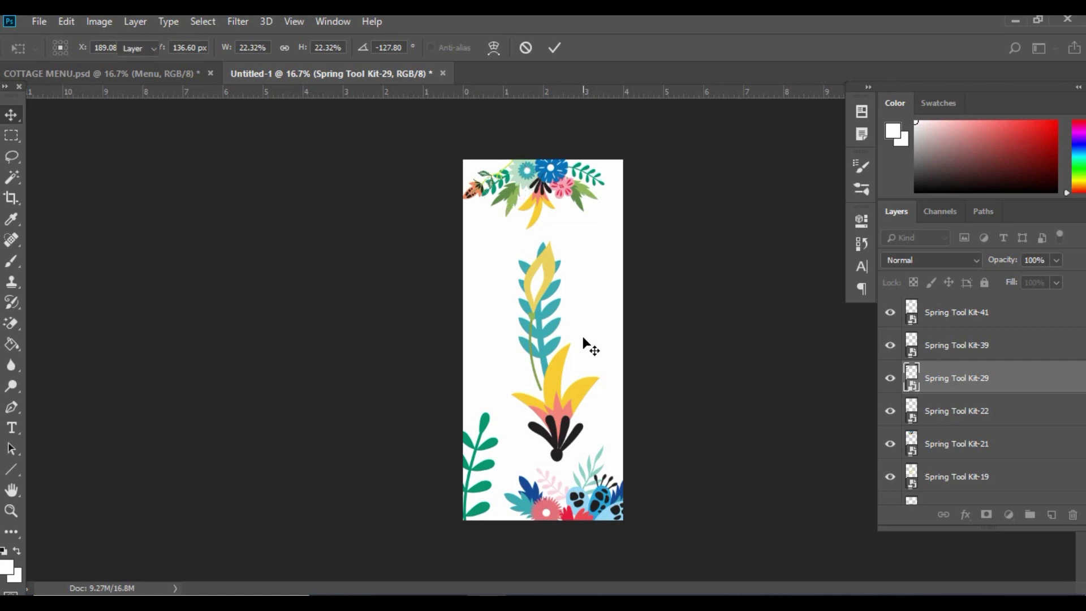
mouse_move(478, 196)
mouse_down()
mouse_move(480, 216)
mouse_move(470, 199)
mouse_up()
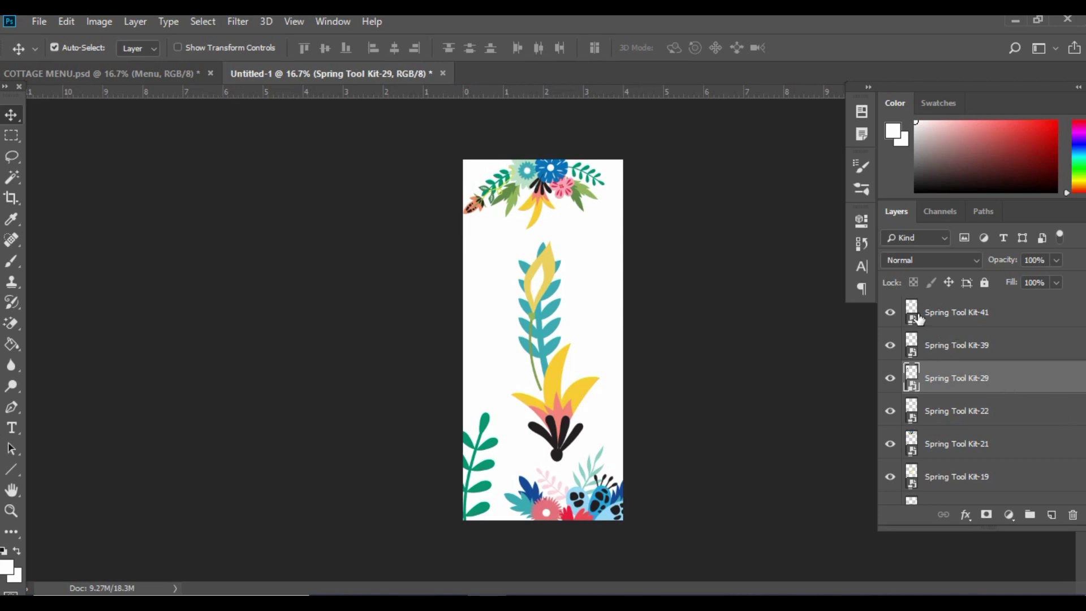
- Duplicate the Kit-29 bud, flip the copy horizontally and nudge it to the garland's right end
drag(1011, 385, 1054, 517)
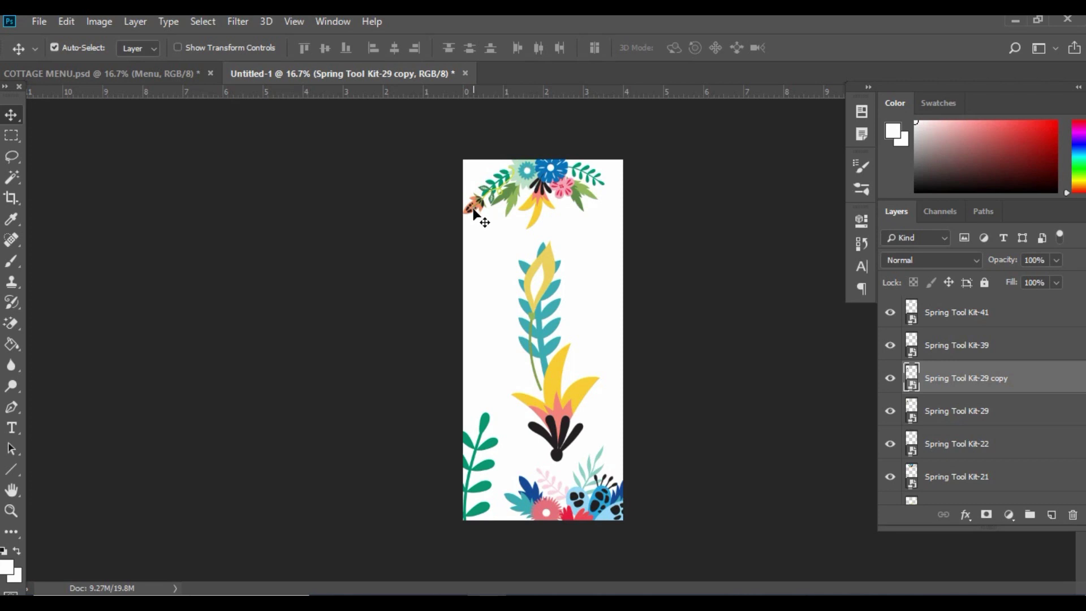
drag(474, 206, 601, 228)
click(67, 20)
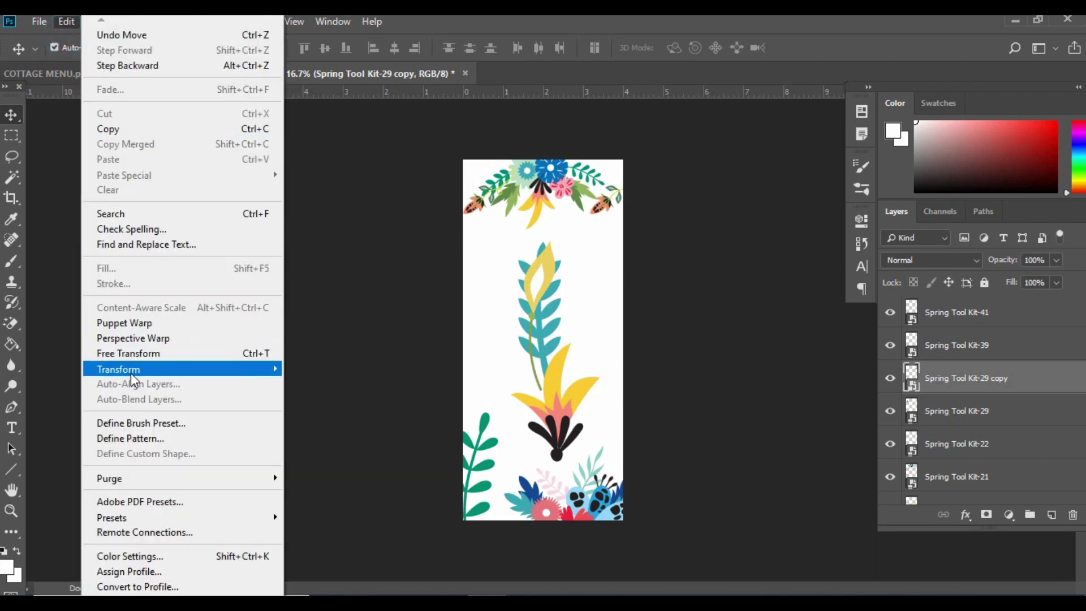
mouse_move(131, 377)
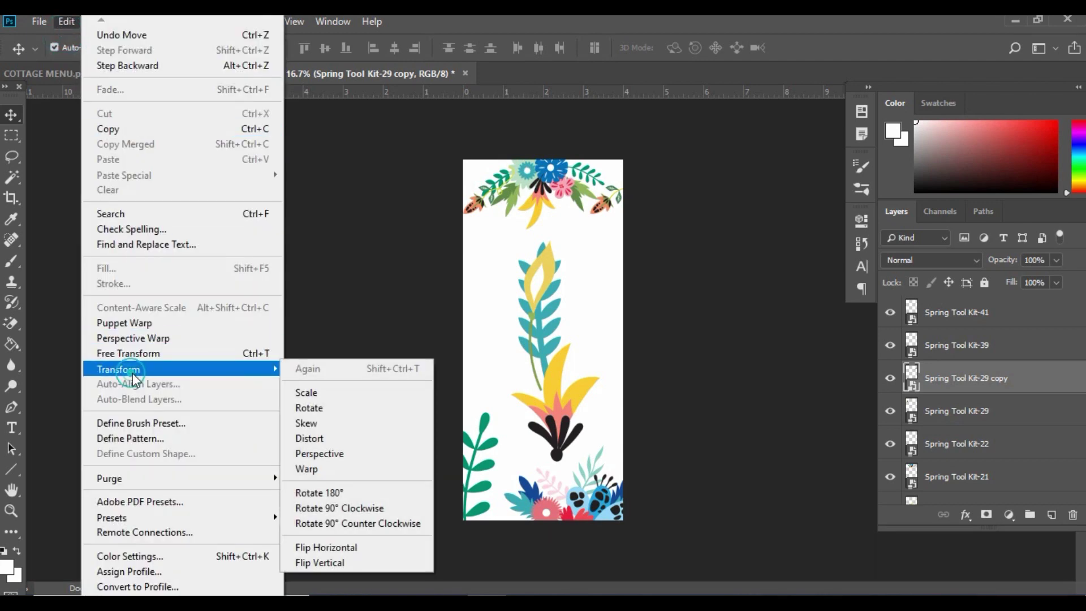
click(331, 548)
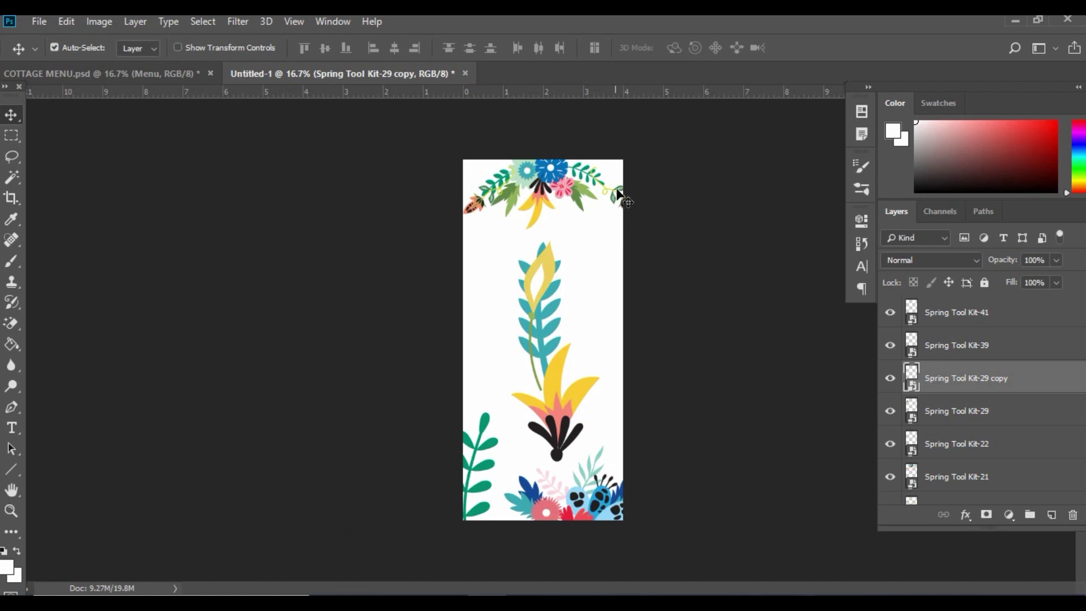
key(Left)
key(Left)
key(Left)
key(Left)
key(Left)
key(Left)
key(Left)
key(Left)
key(Left)
key(Left)
key(Left)
key(Left)
key(Left)
key(Left)
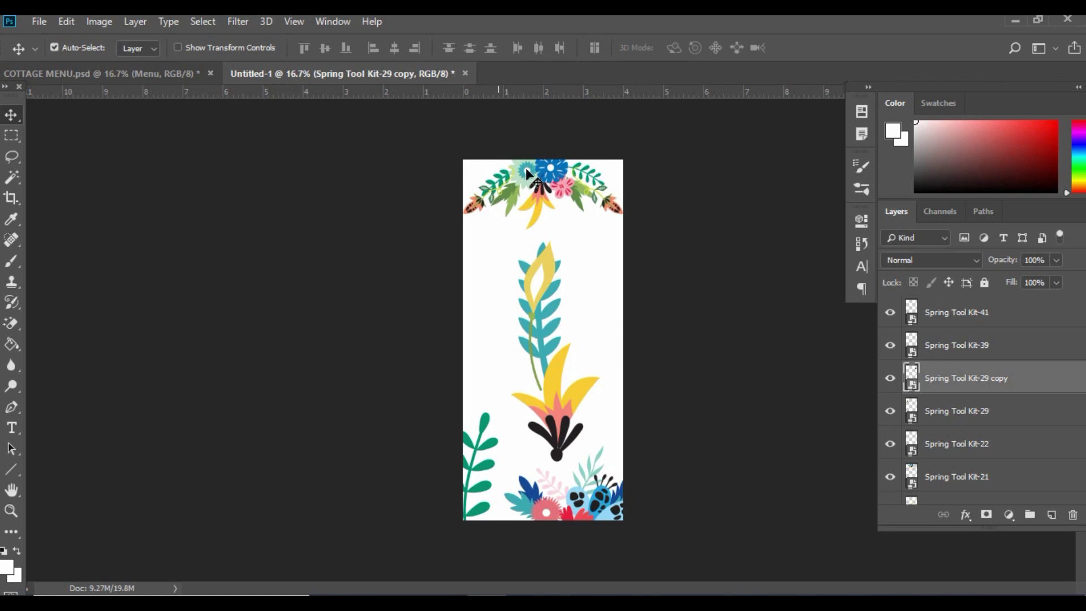
click(552, 163)
key(ctrl+t)
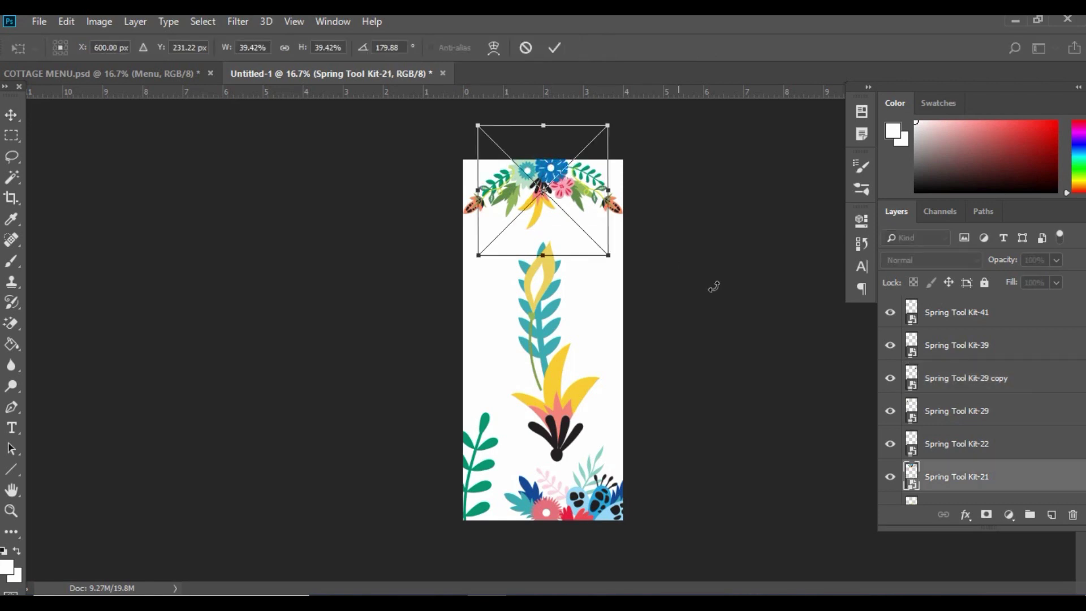
- Tilt the Kit-21 top garland slightly
click(637, 272)
drag(638, 272, 633, 277)
key(Return)
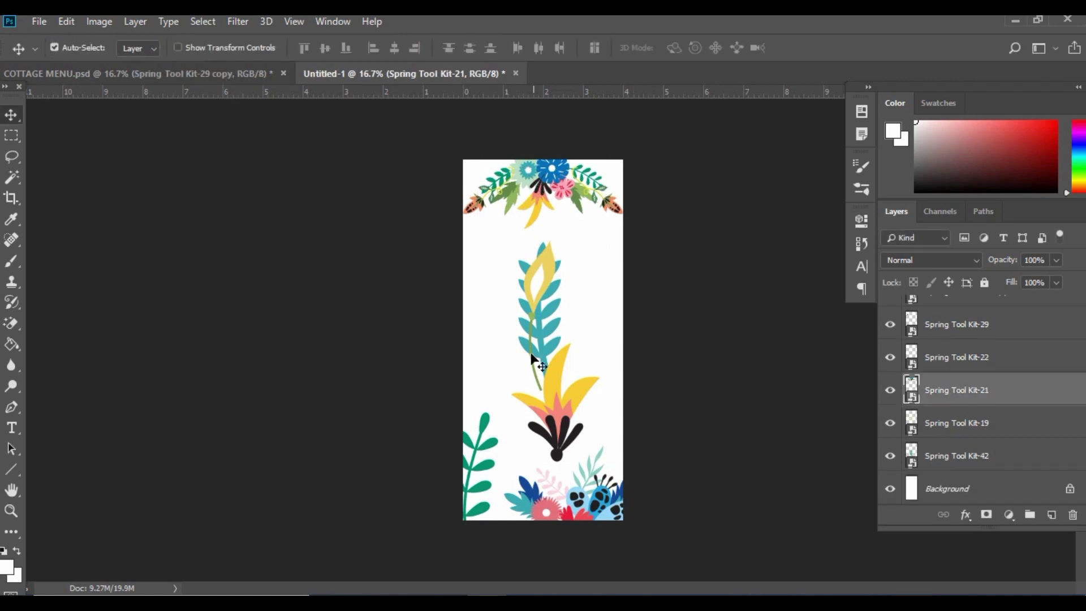
- Scale the yellow Kit-19 leaf to about 21%, rotate it 112°, place it top-right, and duplicate it
click(538, 279)
drag(527, 284, 495, 281)
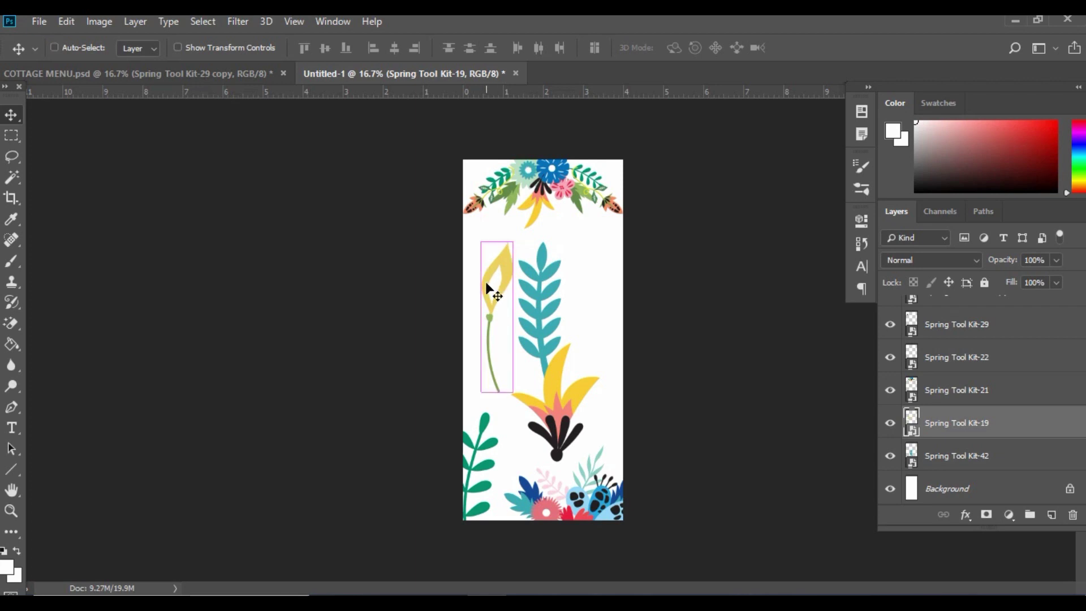
key(ctrl+t)
drag(418, 233, 508, 328)
drag(609, 317, 549, 417)
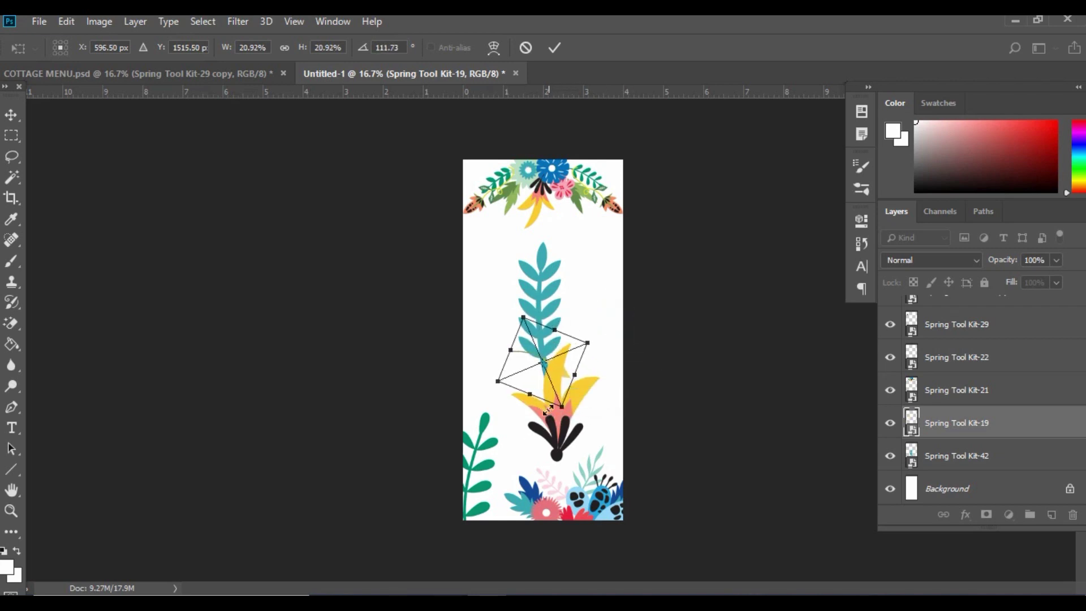
drag(560, 364, 613, 178)
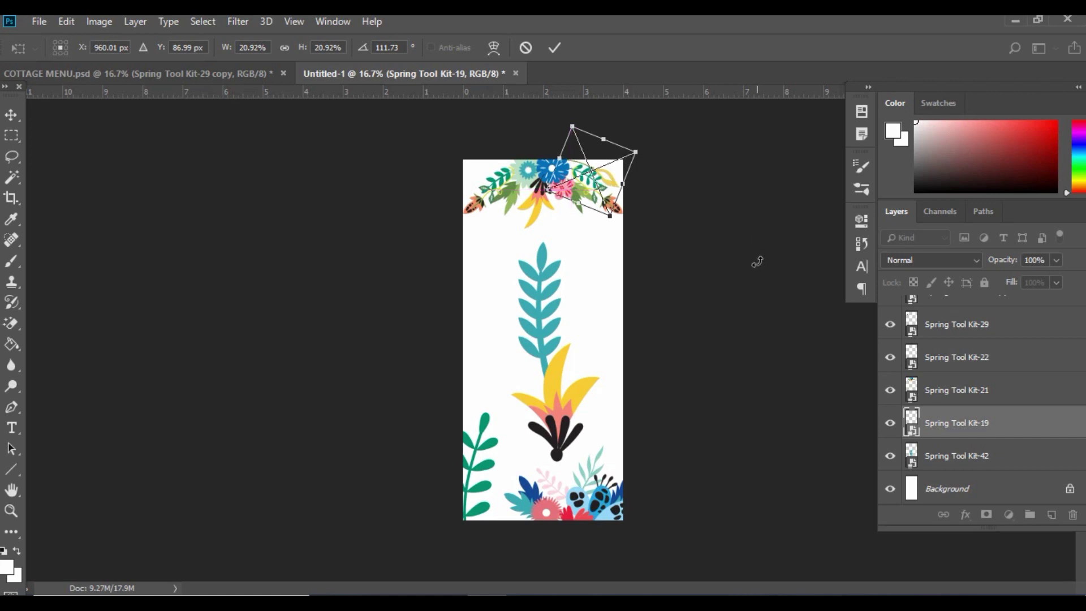
key(Return)
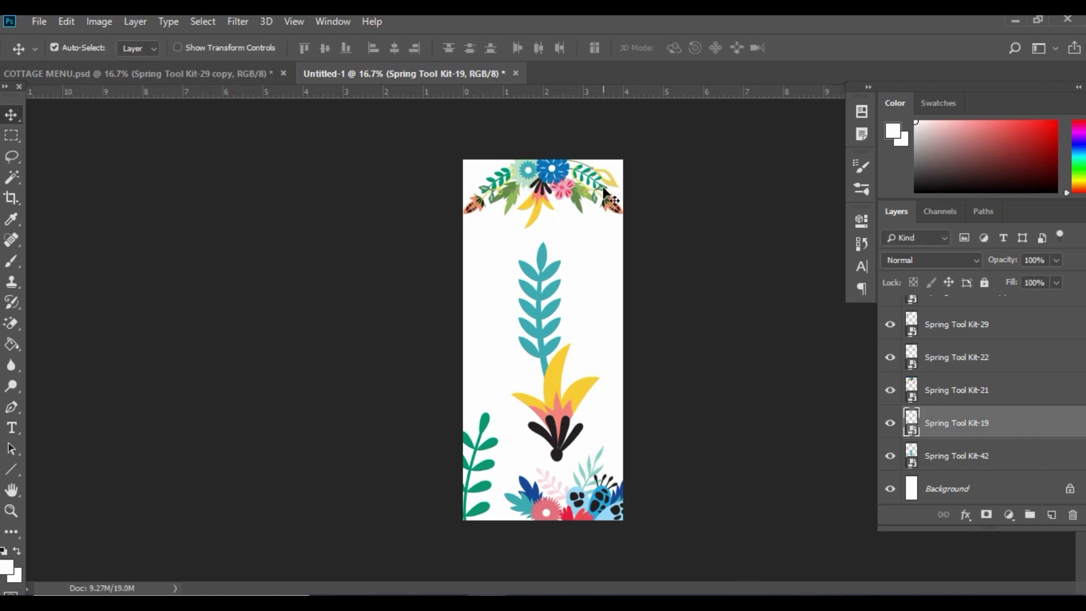
drag(987, 428, 1050, 515)
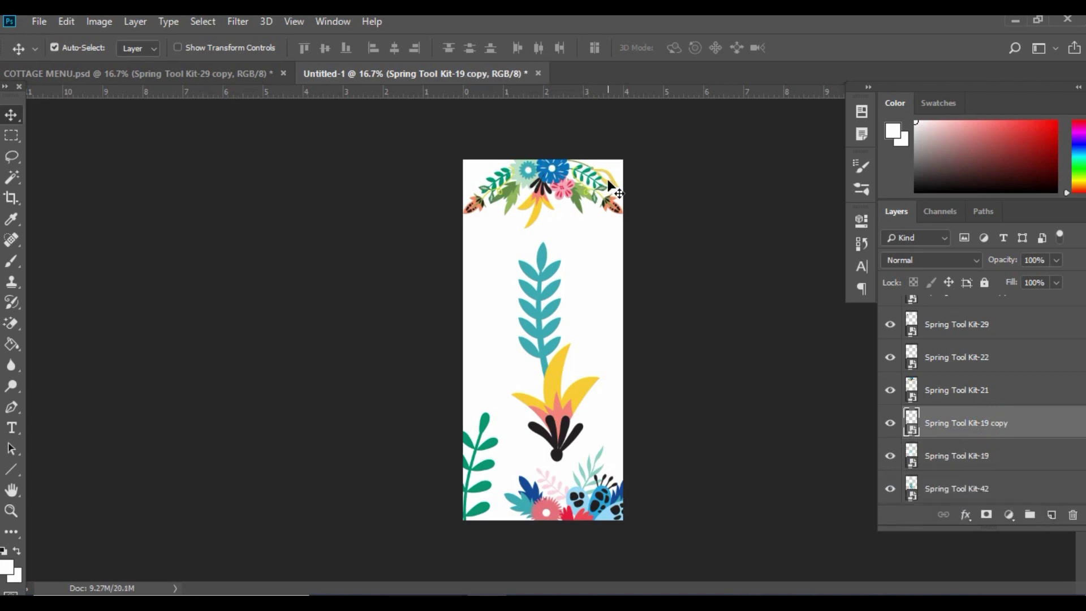
- Move the flourish copy to the top-left corner and flip it horizontally
drag(606, 179, 480, 177)
click(66, 21)
mouse_move(39, 21)
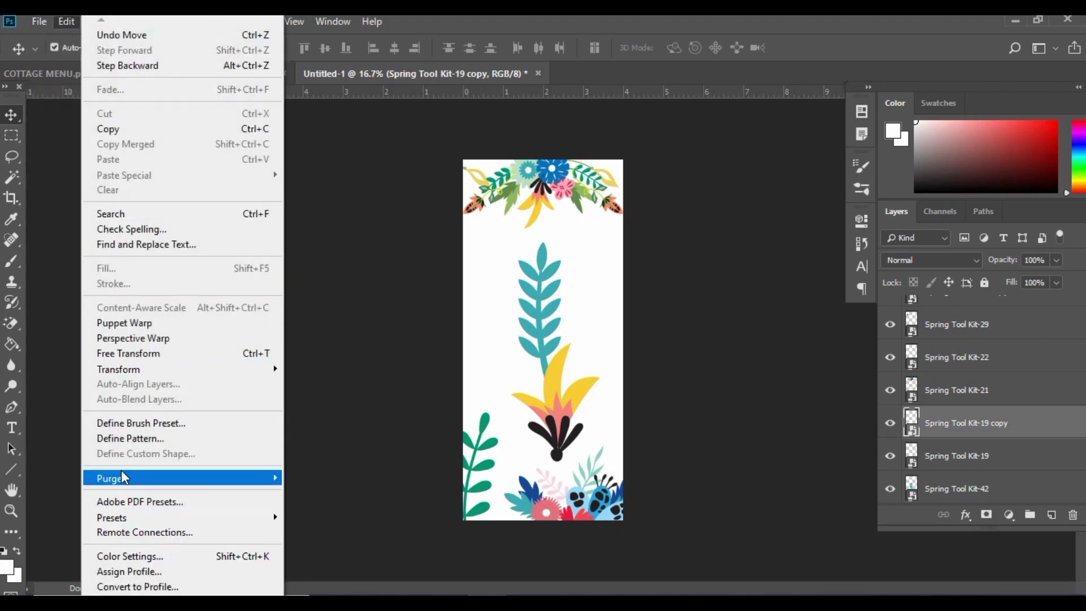
mouse_move(226, 368)
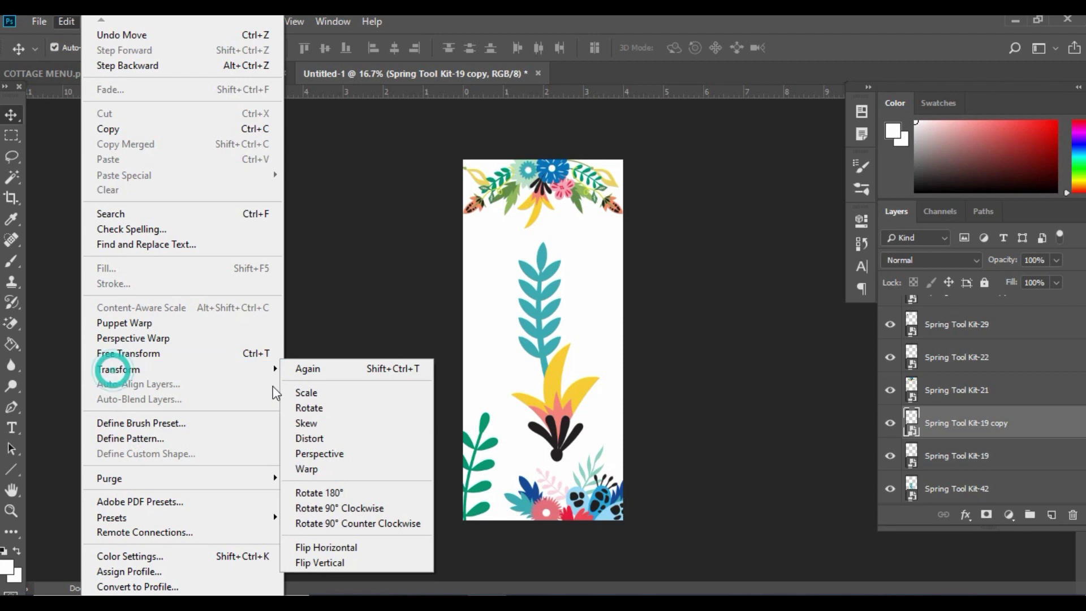
click(320, 547)
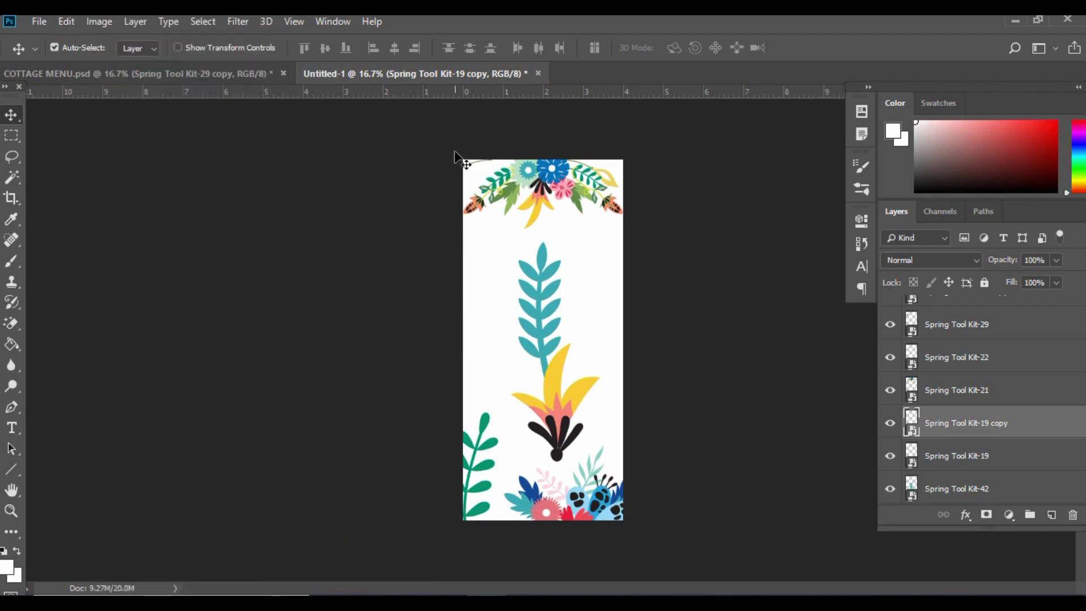
drag(455, 151, 456, 154)
- Shrink and rotate the teal Kit-42 leaf onto the top edge, above Kit-19 in the layers
click(546, 256)
key(ctrl)
key(ctrl+t)
drag(459, 234, 542, 334)
drag(647, 318, 591, 425)
drag(594, 376, 603, 173)
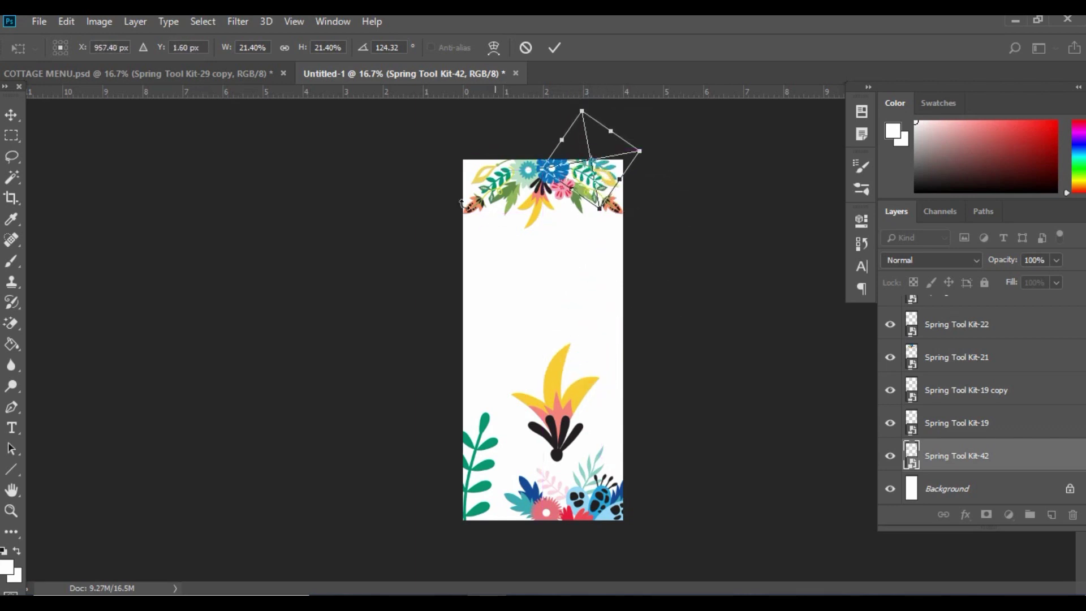
key(Return)
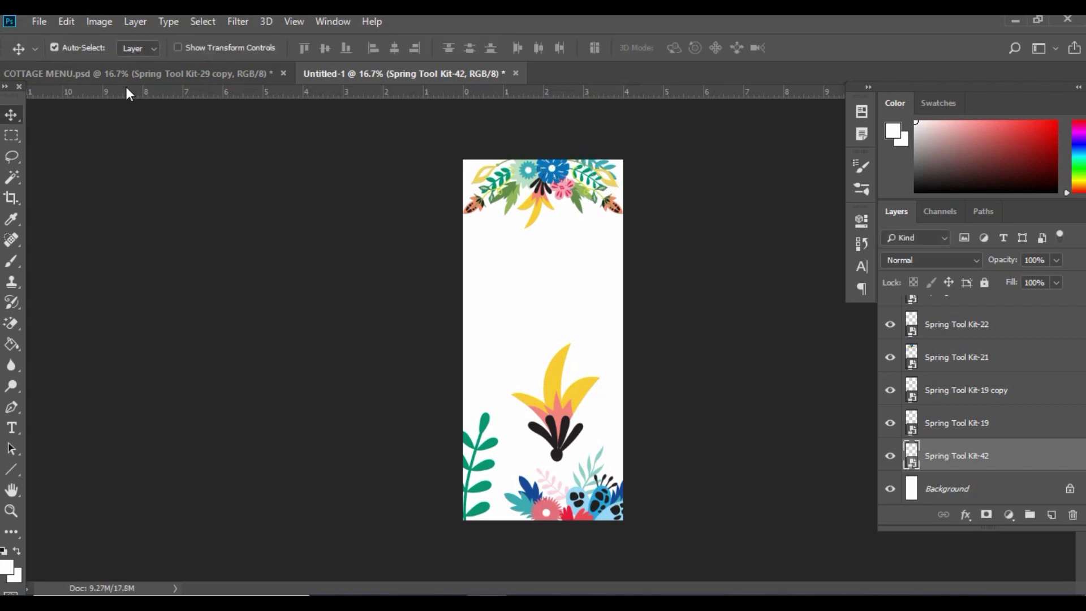
drag(977, 460, 980, 421)
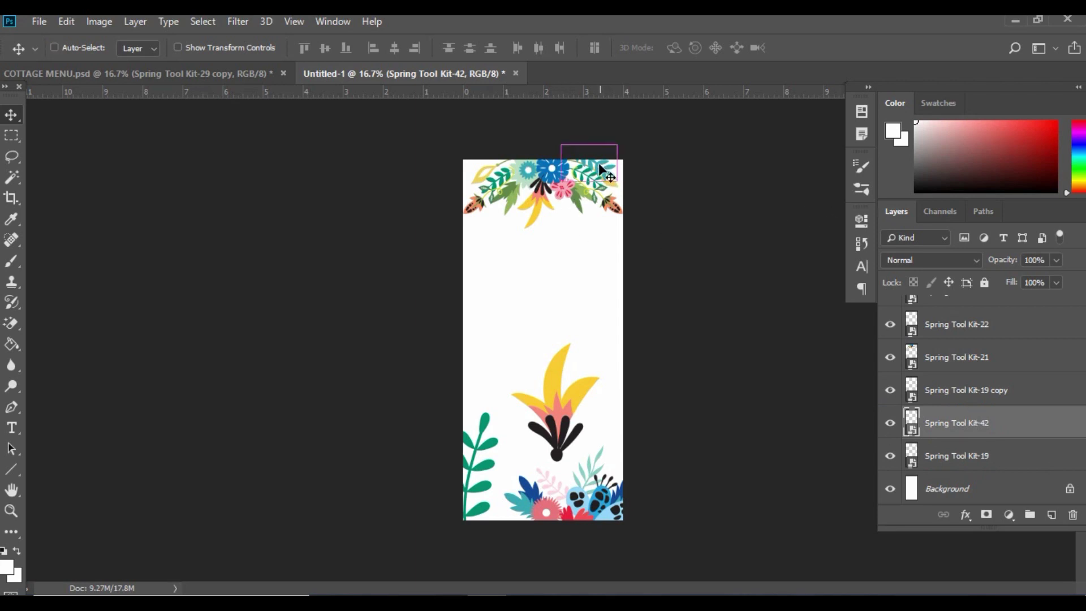
key(ctrl+t)
drag(619, 230, 626, 220)
key(Return)
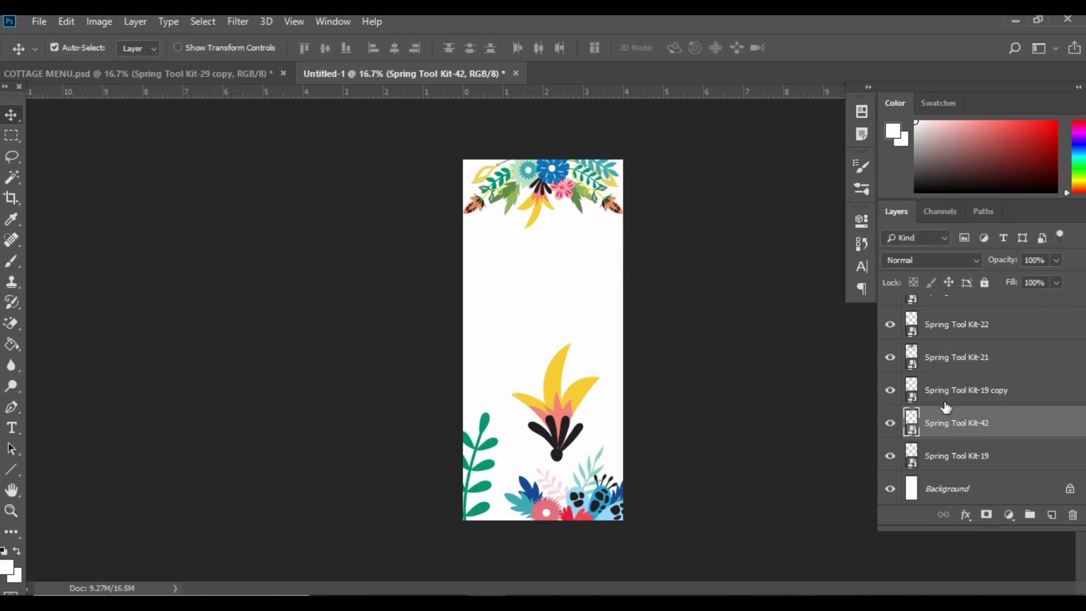
- Duplicate the Kit-42 leaf, flip the copy horizontally, and place it at the top-left above Kit-19 copy
drag(1018, 413, 1052, 515)
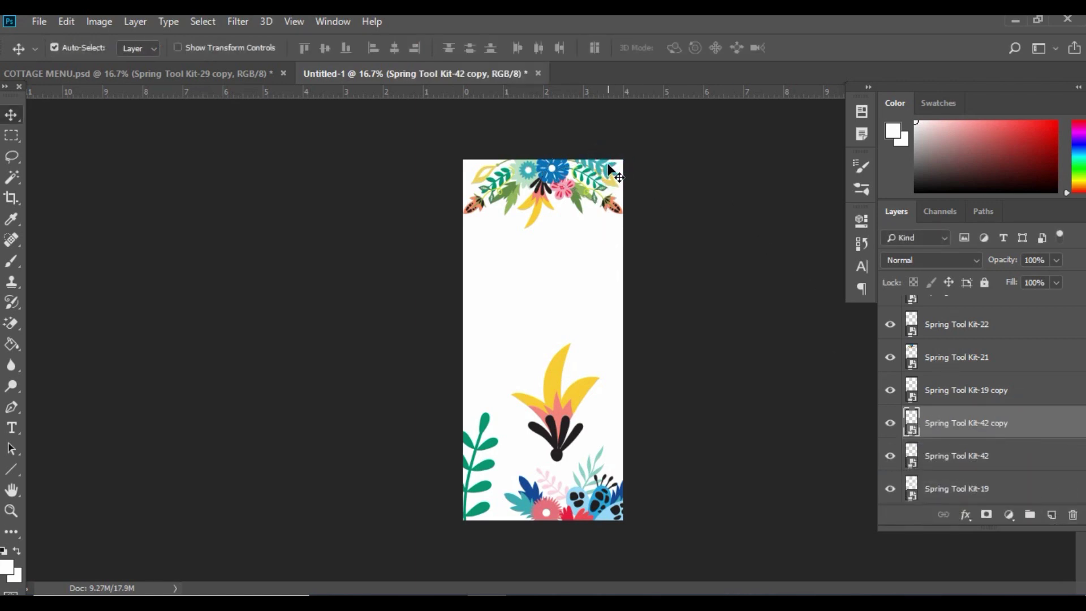
drag(606, 171, 498, 178)
click(66, 21)
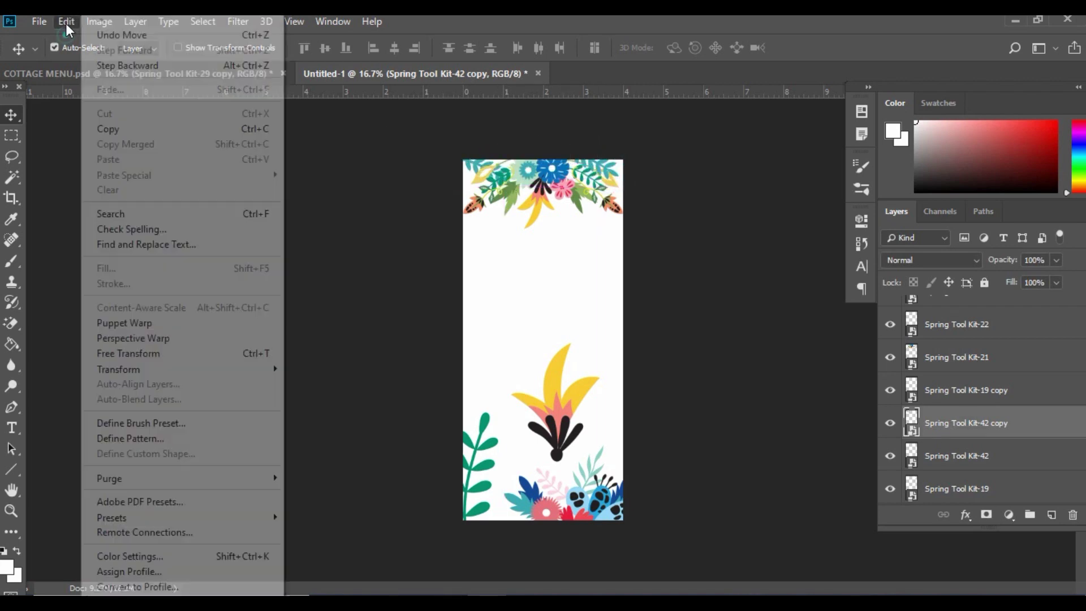
mouse_move(123, 369)
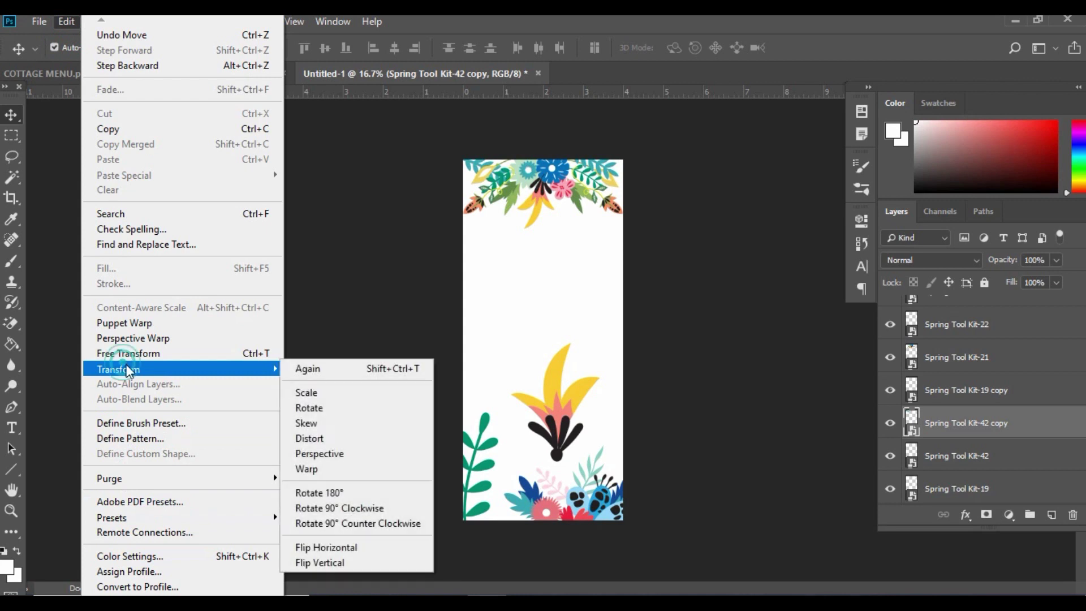
click(356, 552)
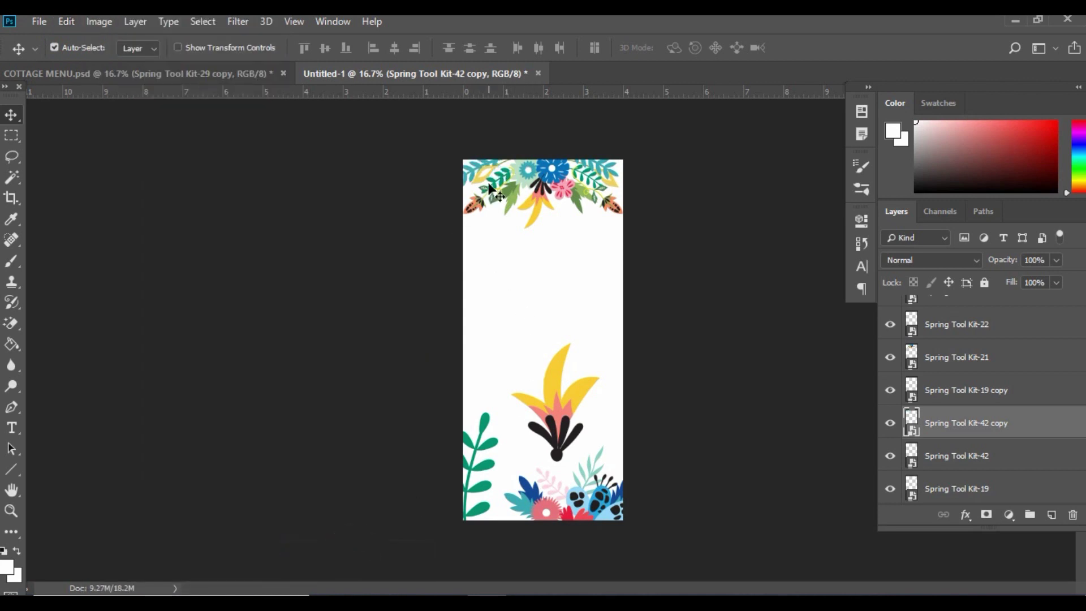
drag(465, 175, 482, 168)
drag(989, 423, 987, 375)
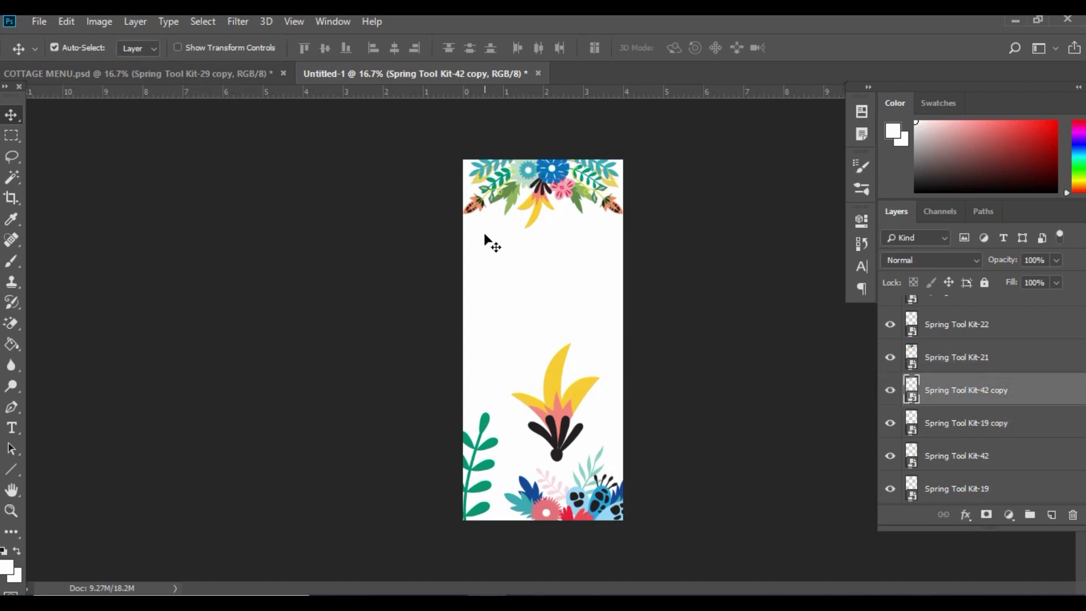
- Nudge the right-corner flourish and move the yellow, pink and black flower up-left
drag(484, 186, 481, 180)
drag(617, 193, 617, 196)
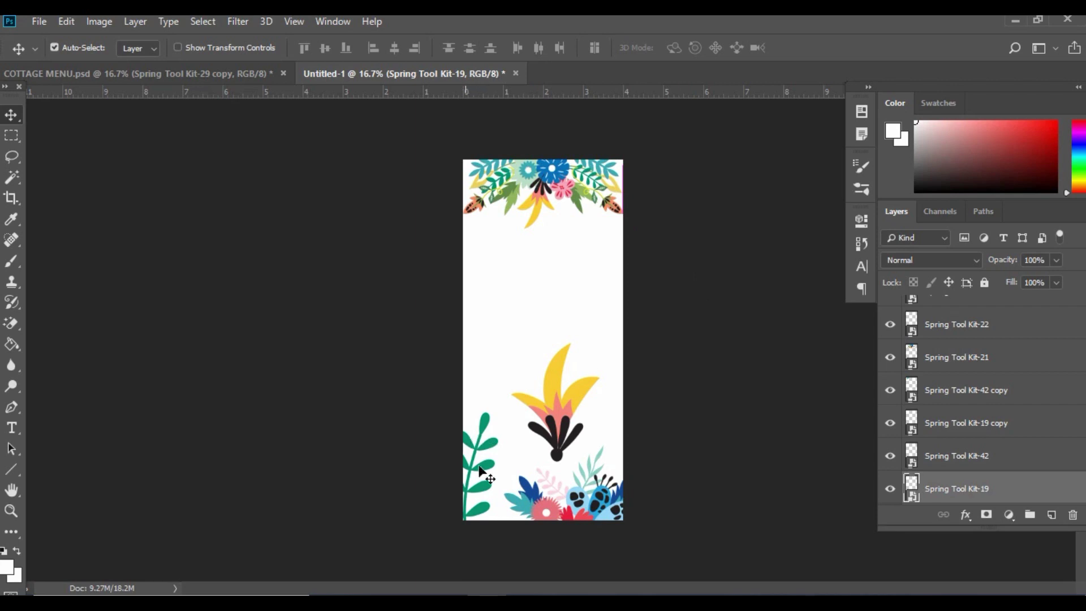
drag(574, 408, 556, 341)
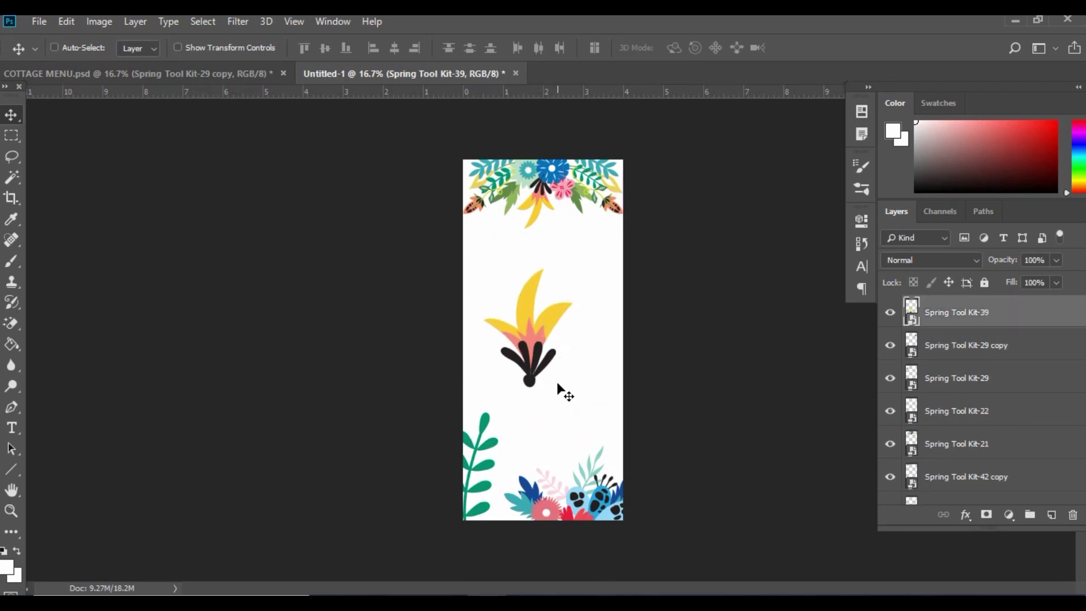
- Rotate the Kit-39 flower, scale it to about 47%, and tuck it into the top-right corner
key(ctrl+t)
drag(424, 242, 544, 310)
drag(527, 216, 621, 161)
drag(606, 233, 616, 221)
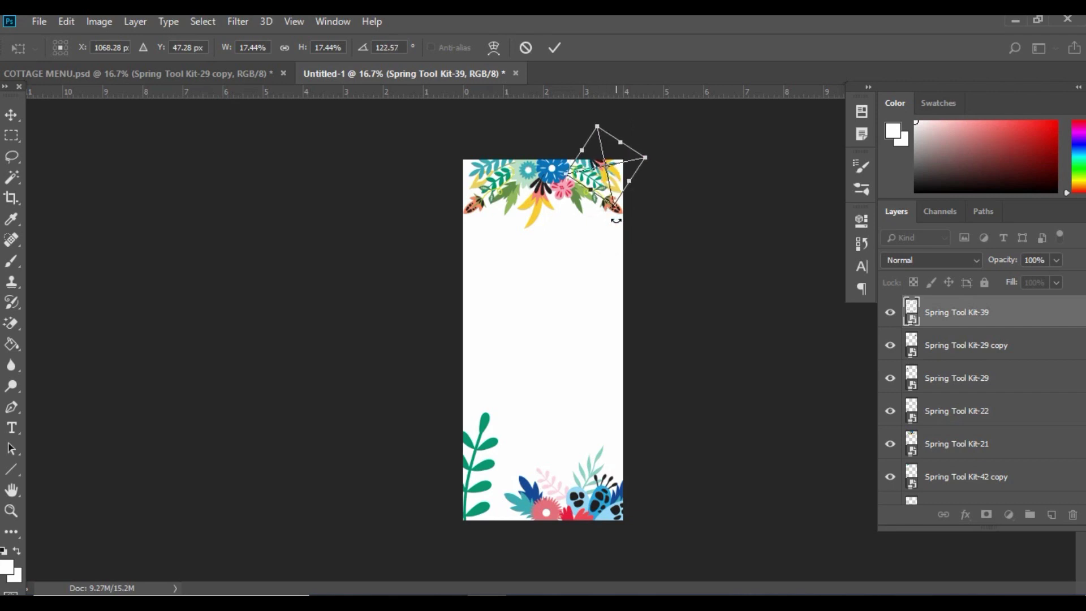
key(Return)
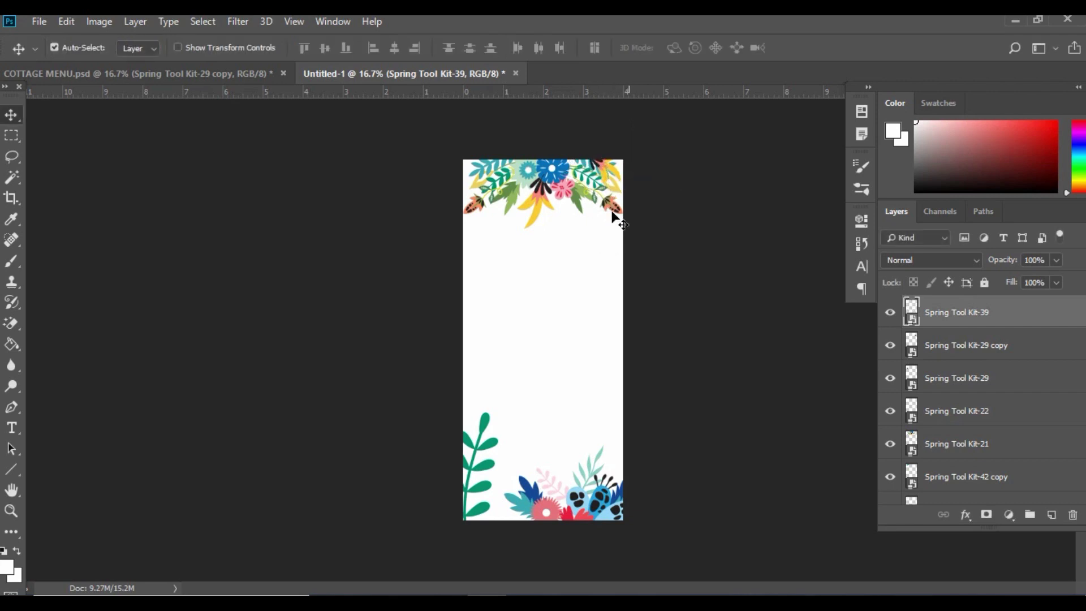
mouse_move(583, 170)
mouse_down()
mouse_move(554, 182)
mouse_move(614, 172)
mouse_move(587, 168)
mouse_up()
click(553, 173)
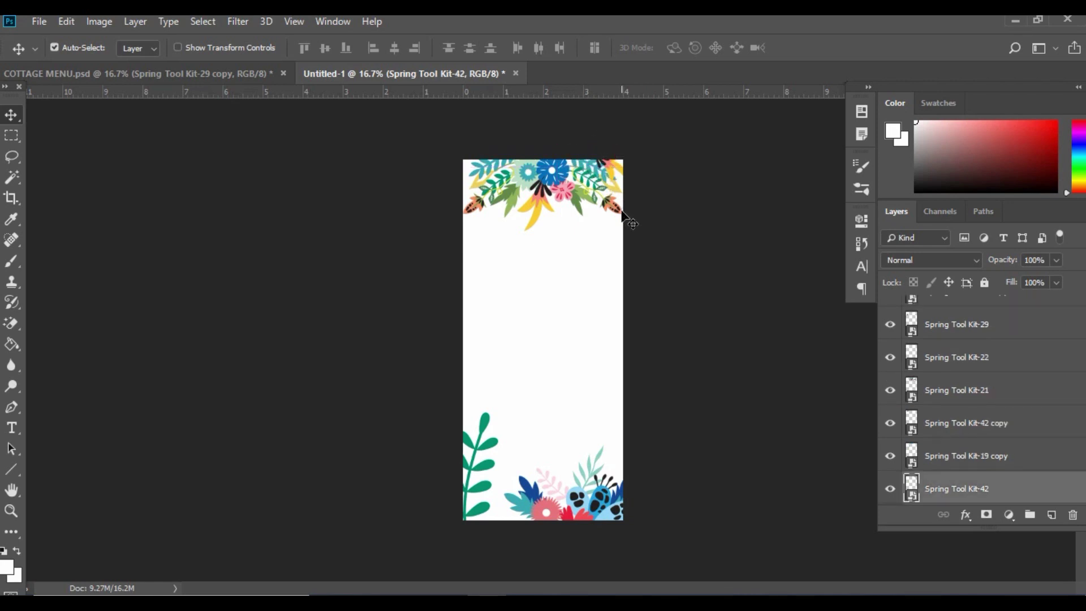
click(613, 164)
- Duplicate the small Kit-39 flower, flip the copy horizontally, and move it to the top-left corner
drag(1018, 317, 1051, 514)
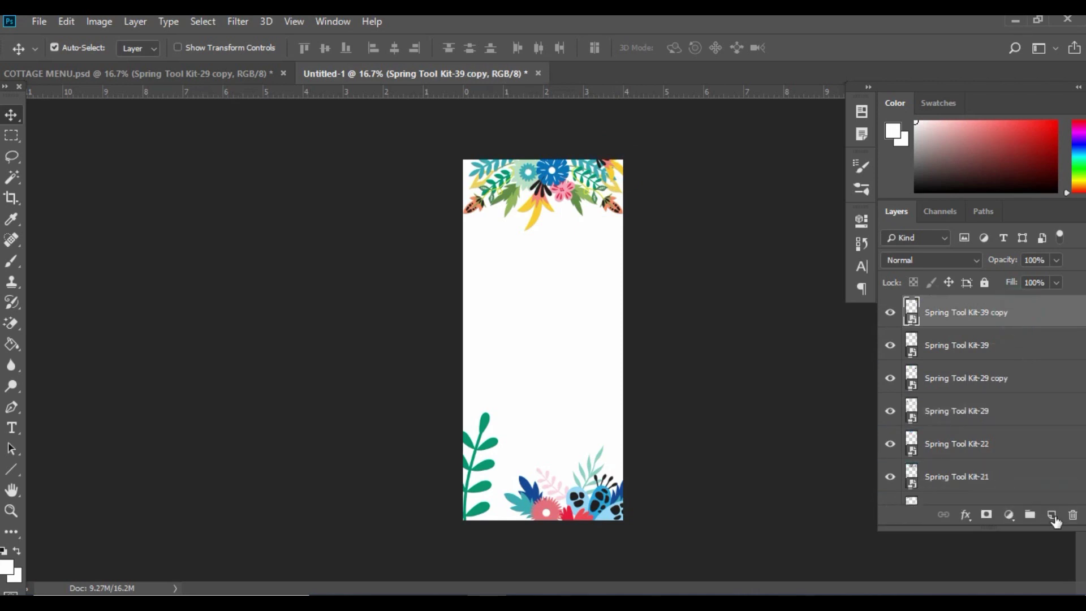
shift+click(608, 165)
shift+click(607, 164)
click(519, 309)
drag(609, 164, 491, 289)
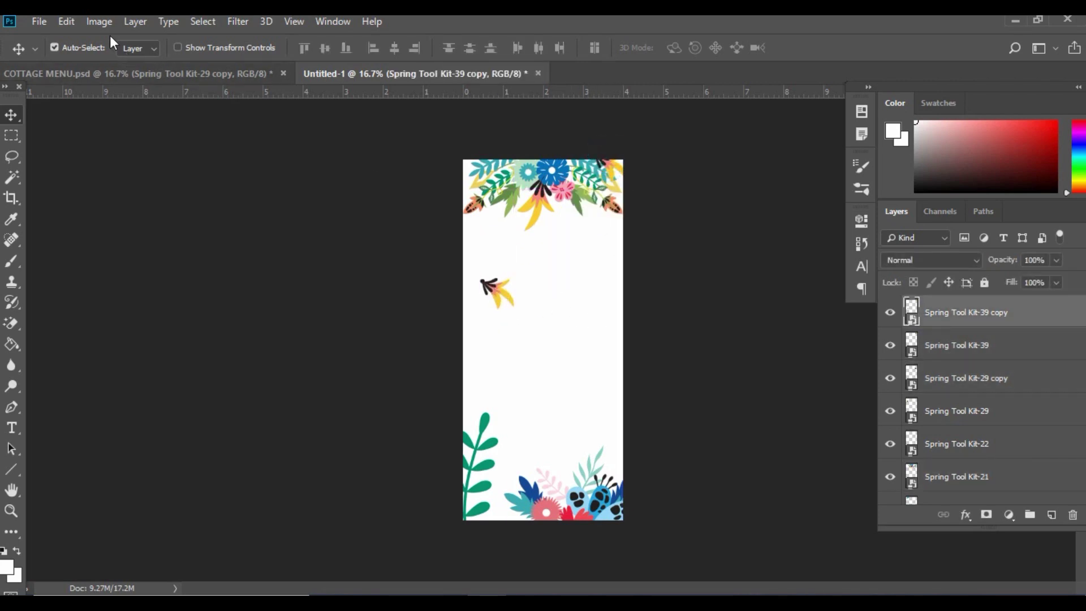
click(72, 20)
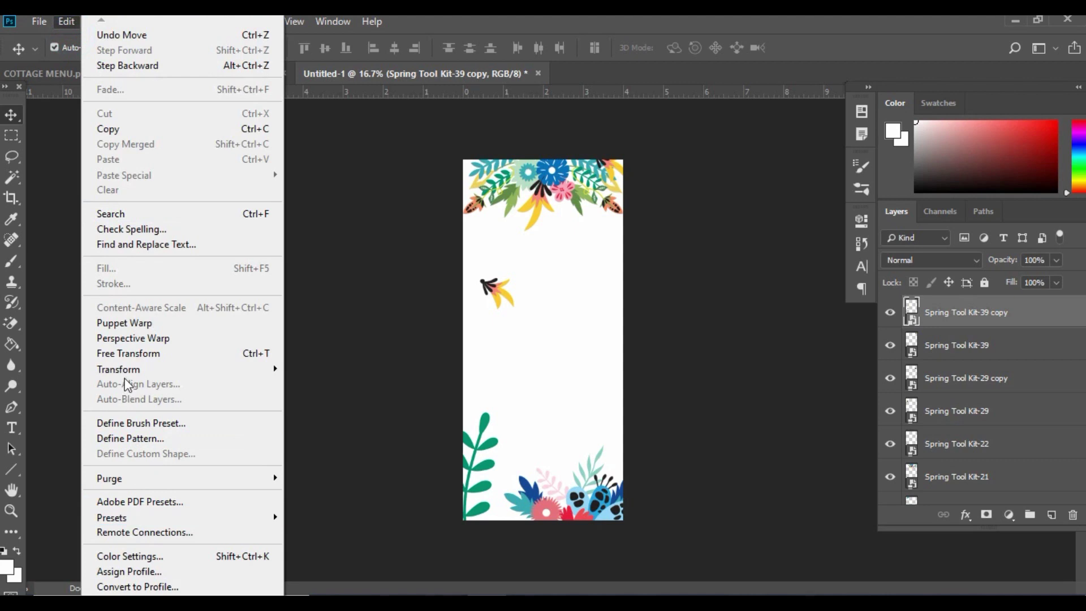
mouse_move(124, 367)
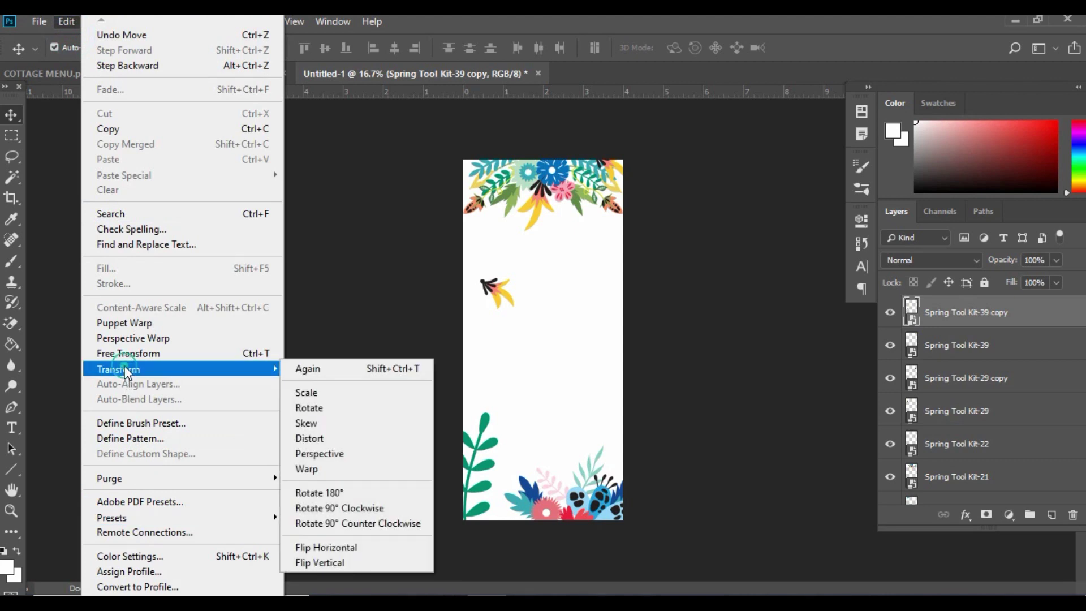
click(314, 548)
drag(494, 291, 497, 169)
key(ctrl+z)
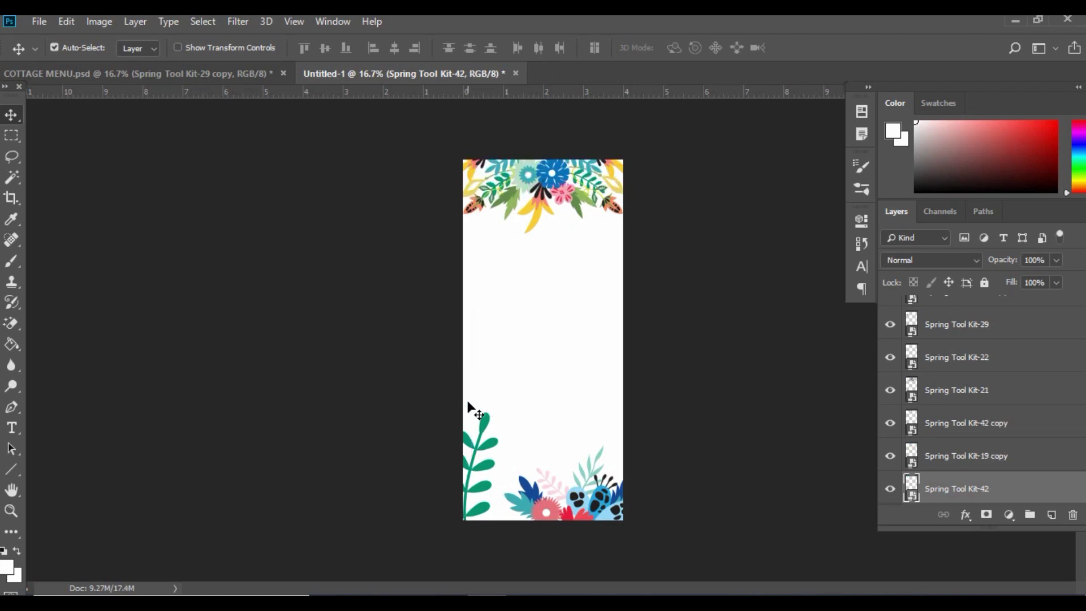
- Move the green Kit-41 leaf to the card's middle and enlarge it
drag(490, 425, 553, 276)
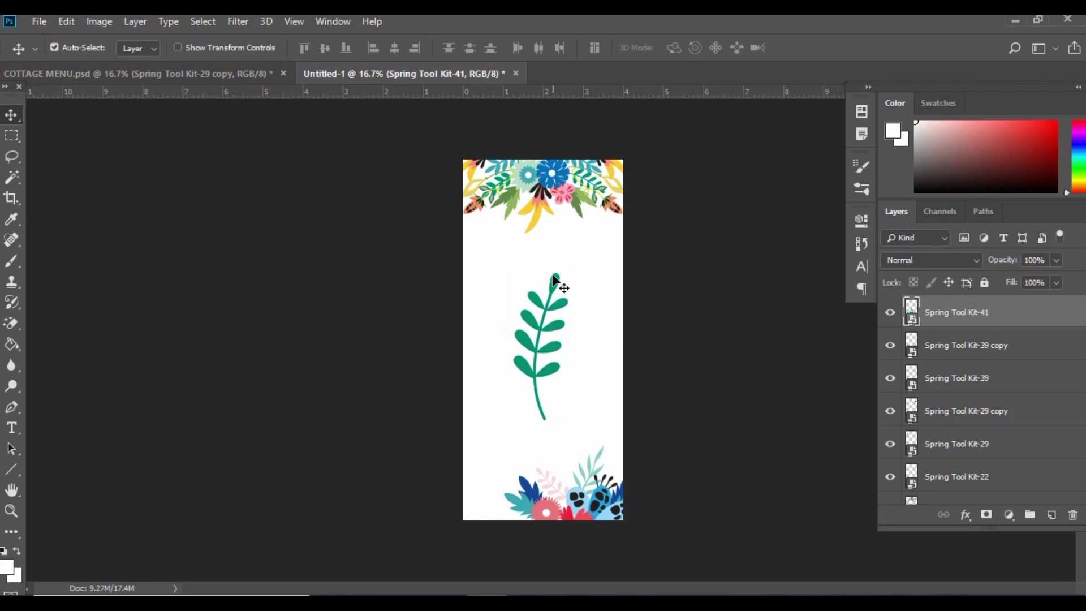
key(ctrl+t)
drag(461, 428, 437, 451)
drag(547, 286, 559, 281)
key(Return)
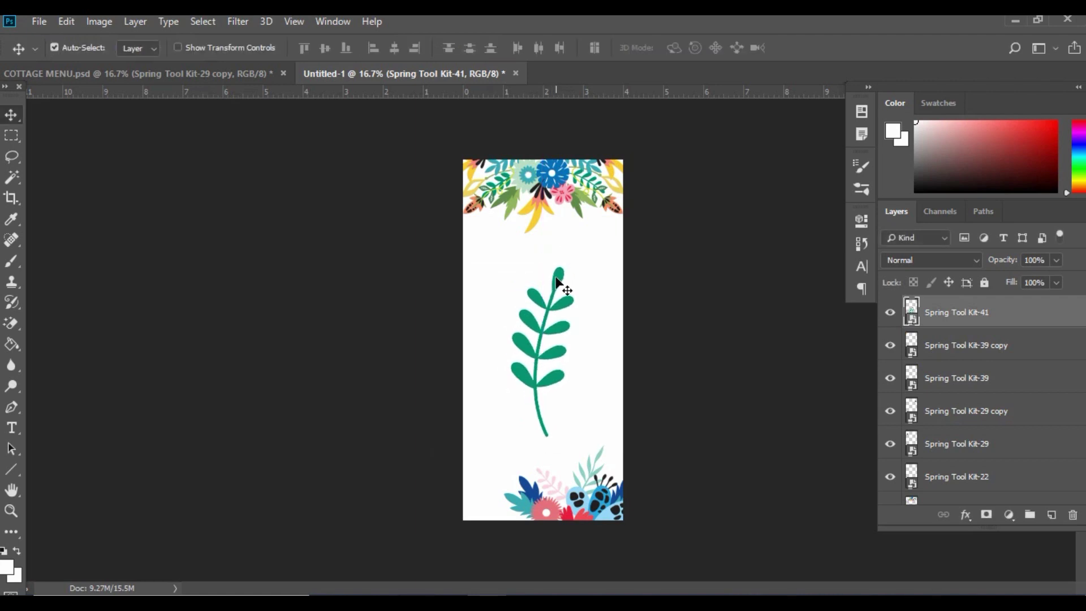
- Fade the green leaf to about 43% opacity and move the Kit-22 cluster up-left
click(1057, 260)
drag(1057, 279, 1028, 280)
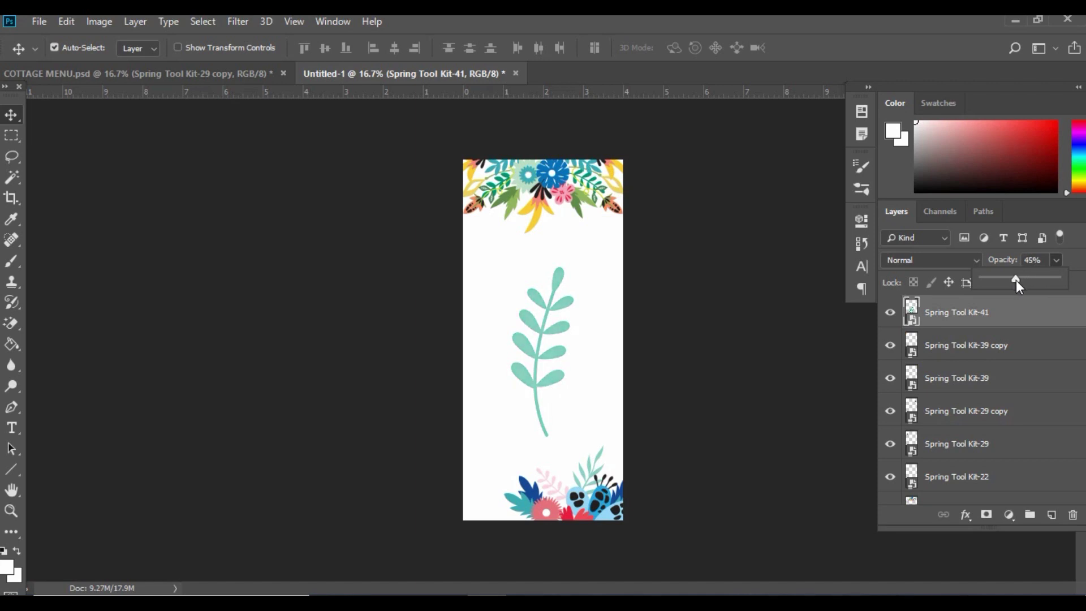
click(1034, 364)
drag(584, 504, 544, 476)
- Scale the Kit-22 flower cluster to about 22%, place it below the leaf stem, and add a new layer
key(ctrl+t)
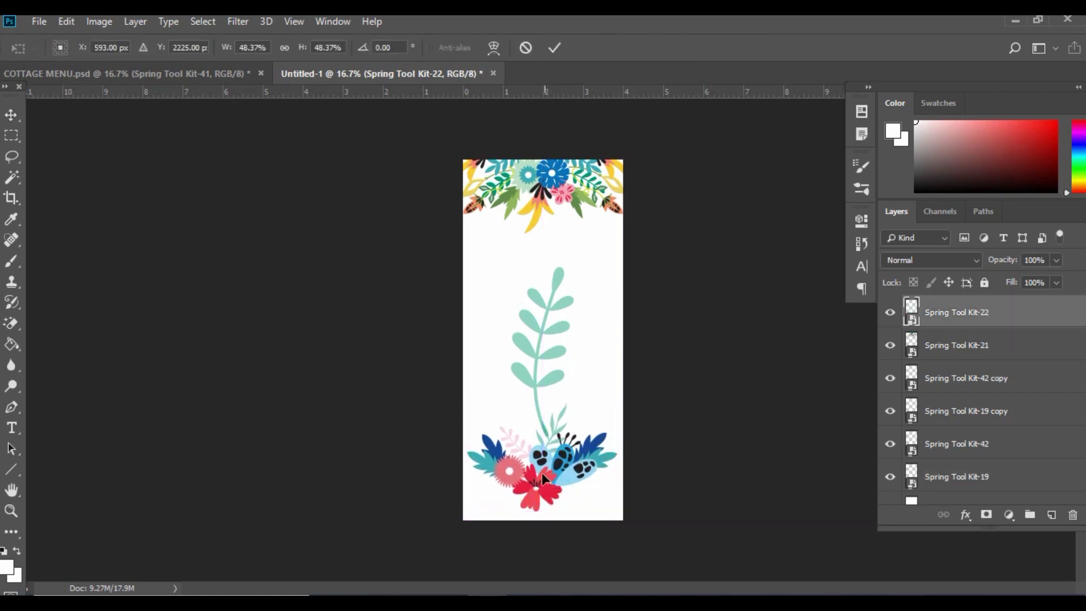
drag(463, 377, 547, 461)
drag(606, 506, 564, 476)
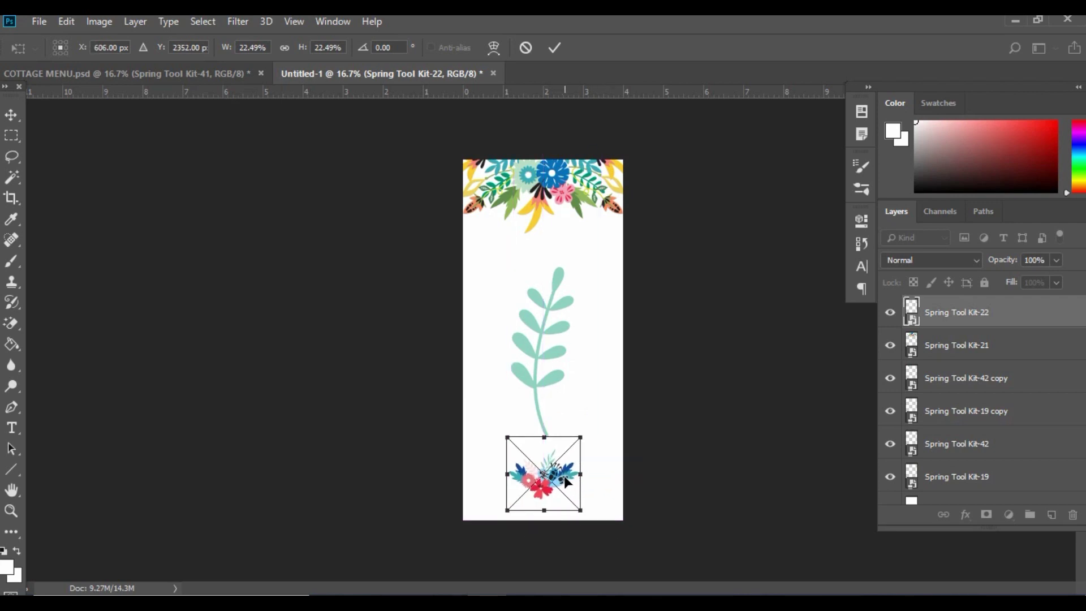
key(Return)
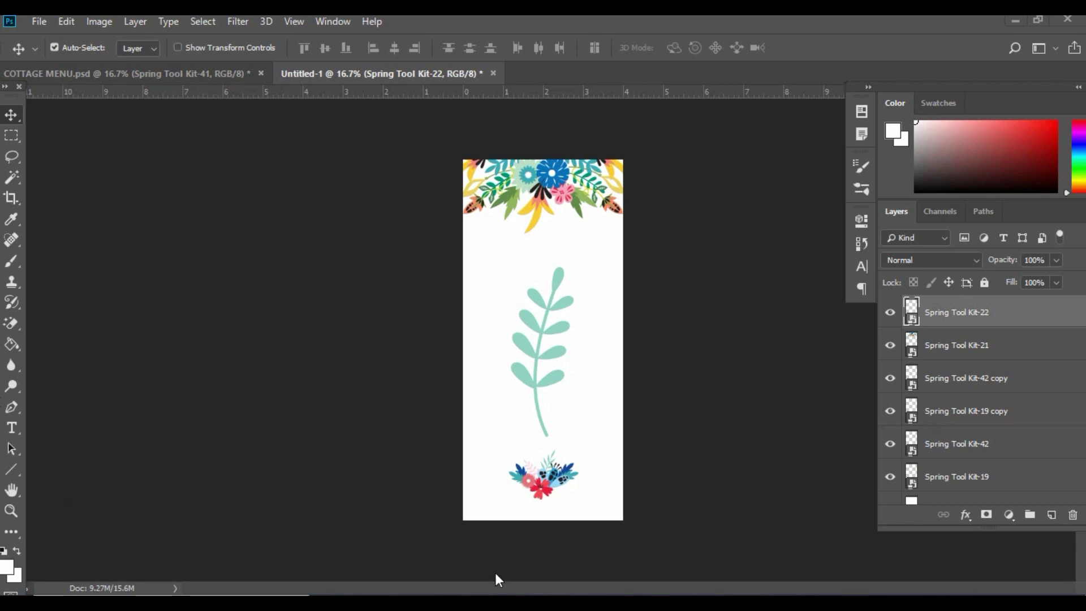
click(1052, 515)
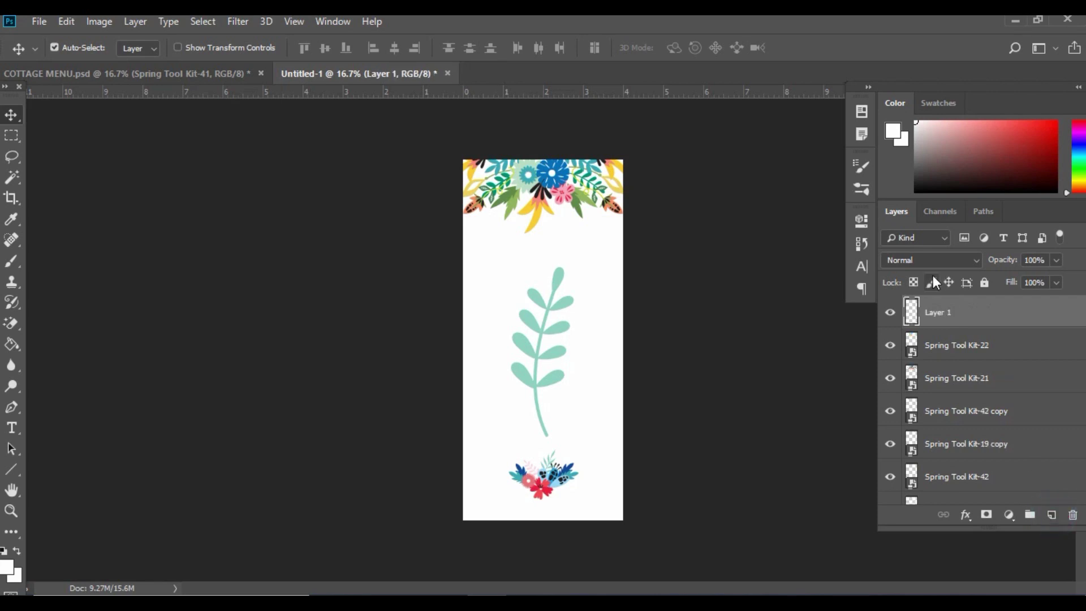
- Draw a wide rectangle with a teal fill sampled from the top border and no stroke
click(15, 469)
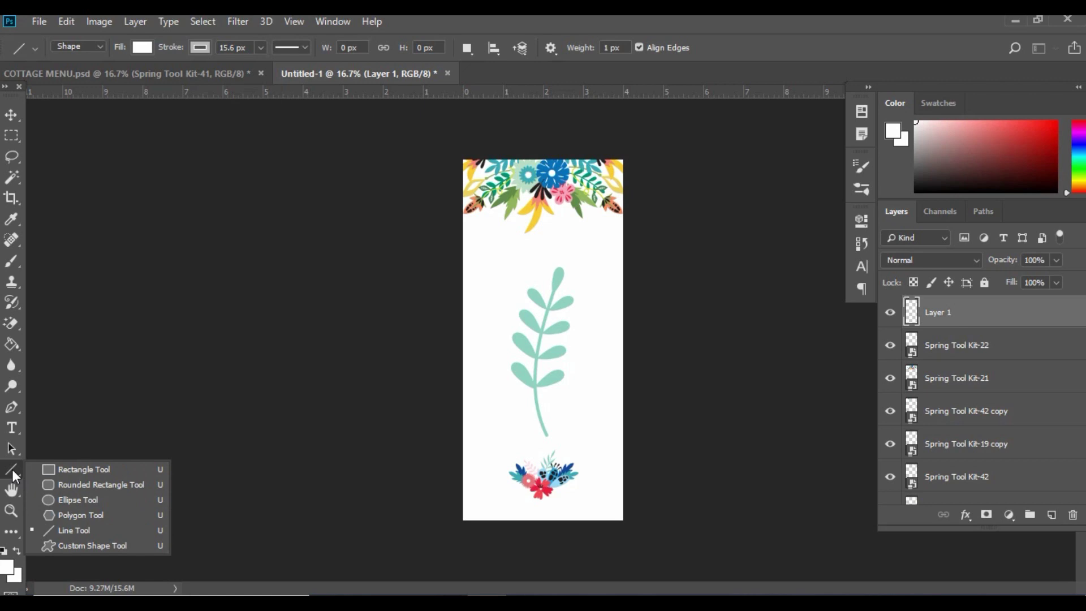
click(93, 471)
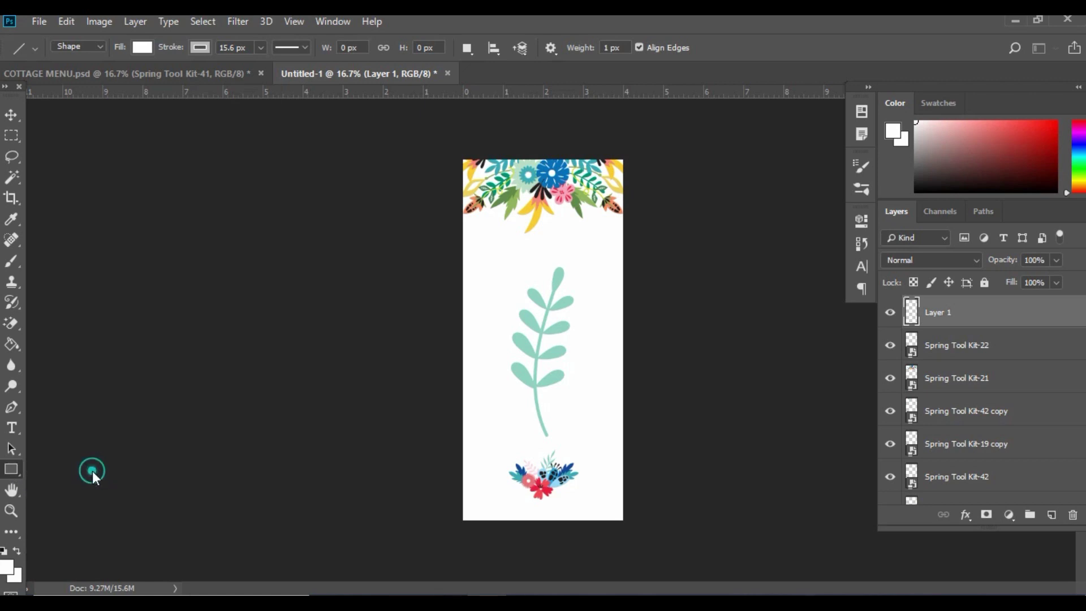
drag(459, 501, 576, 519)
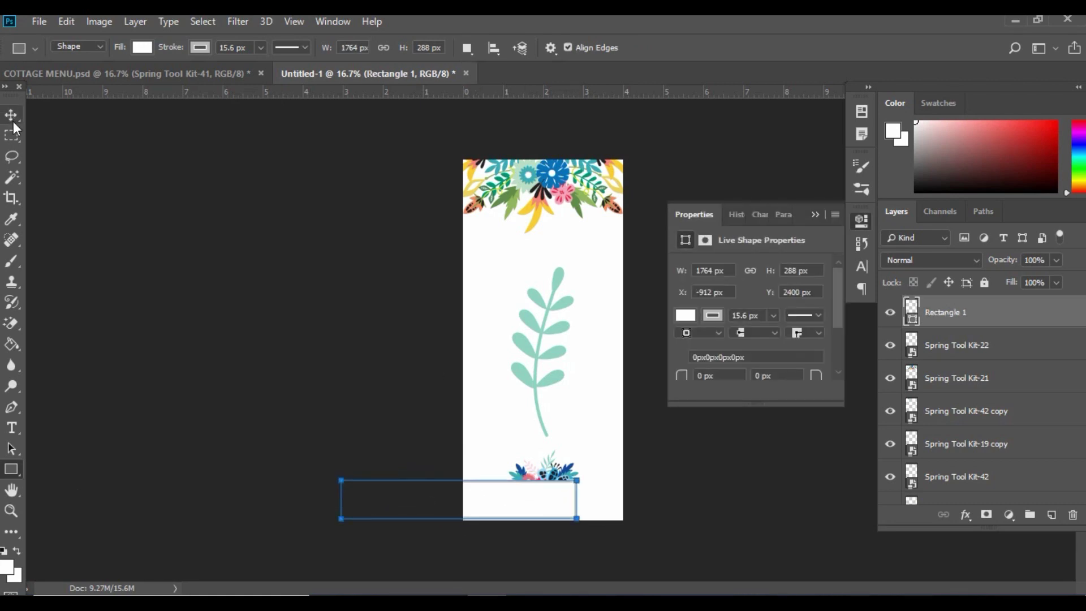
click(683, 315)
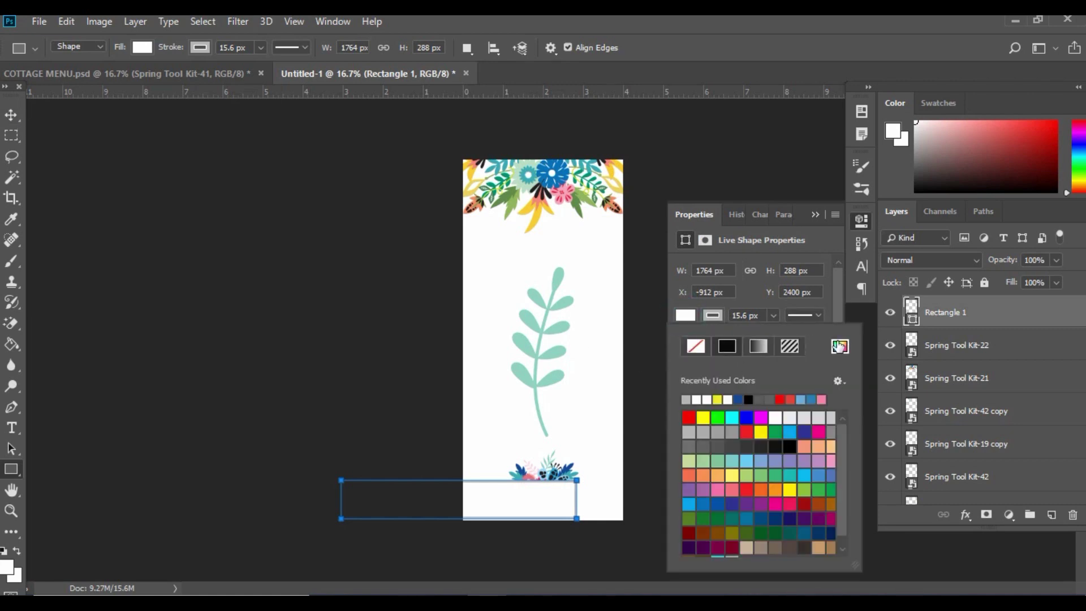
click(839, 347)
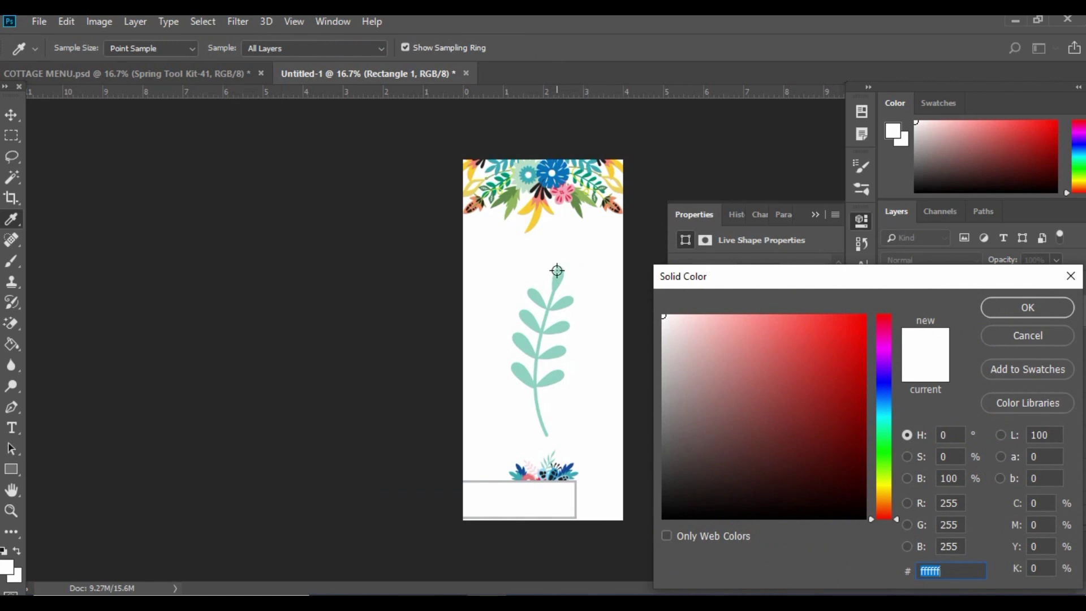
click(496, 161)
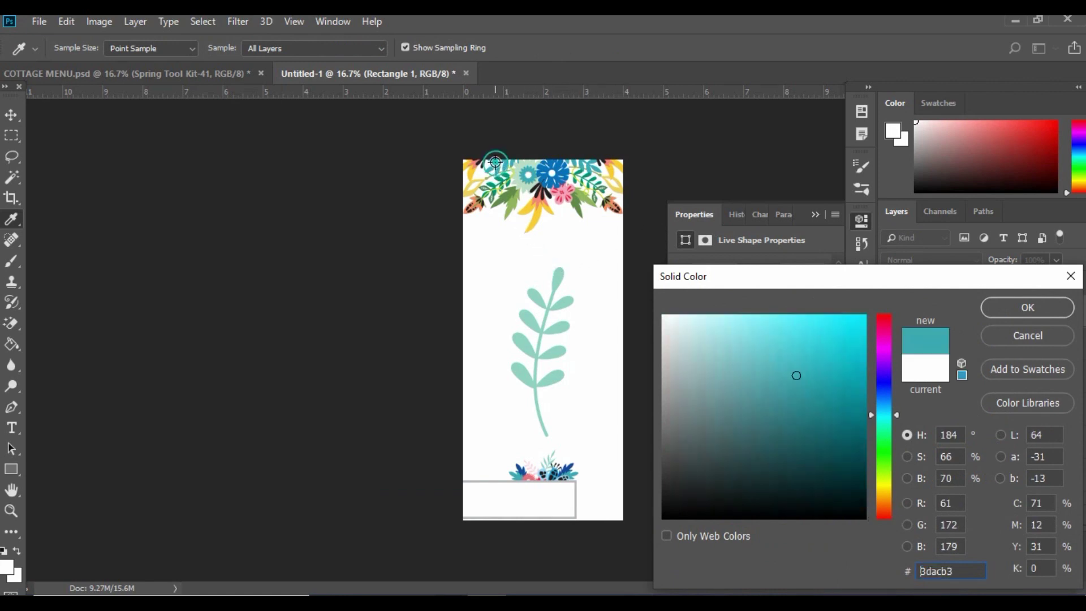
click(1032, 306)
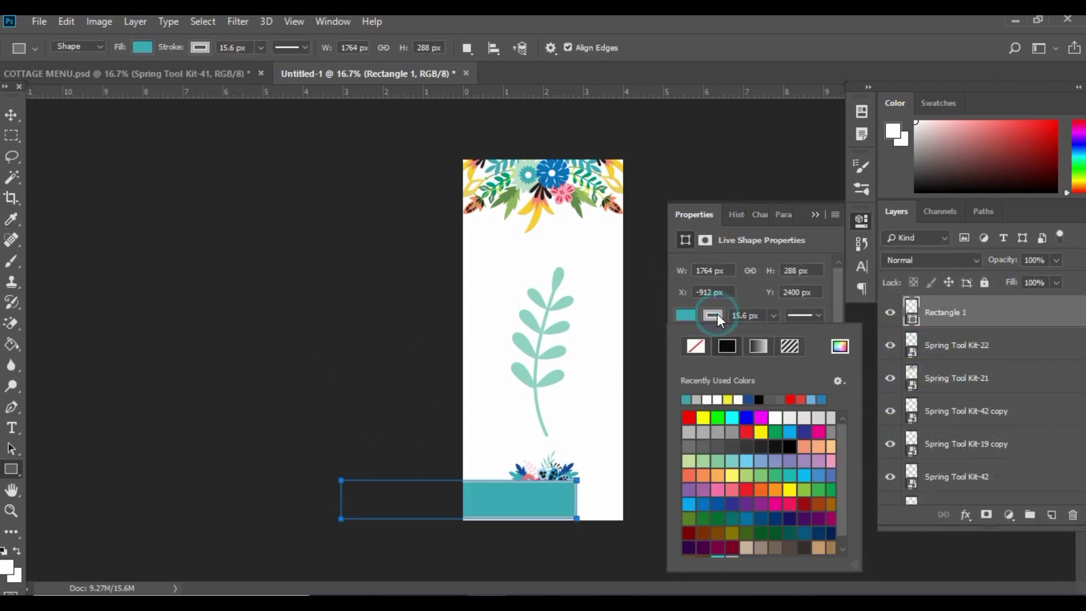
click(691, 355)
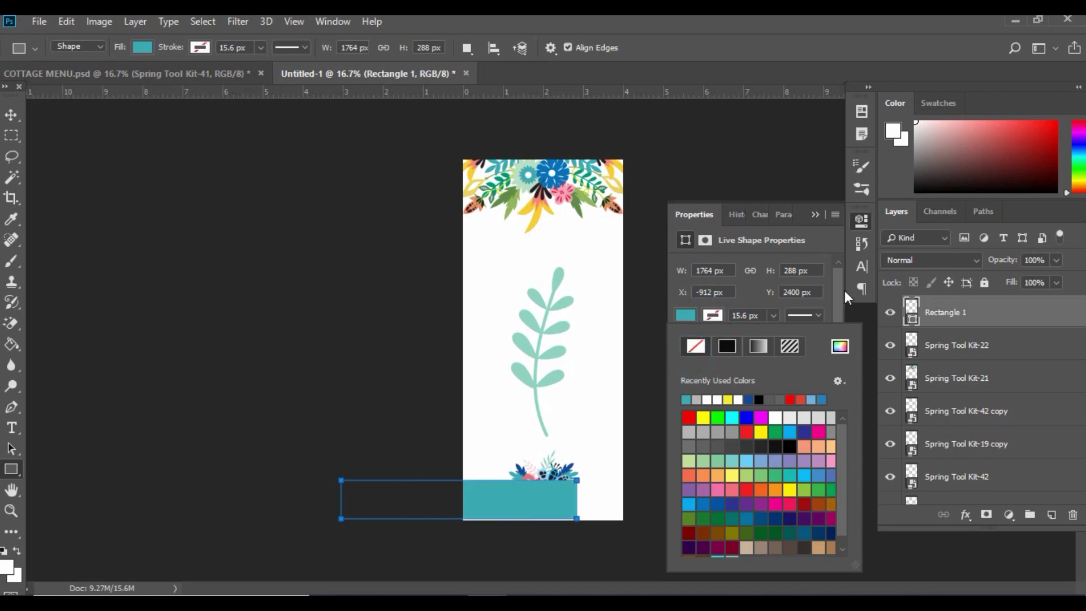
click(816, 214)
- Move the teal band to the card's bottom edge and raise it a few pixels
click(11, 115)
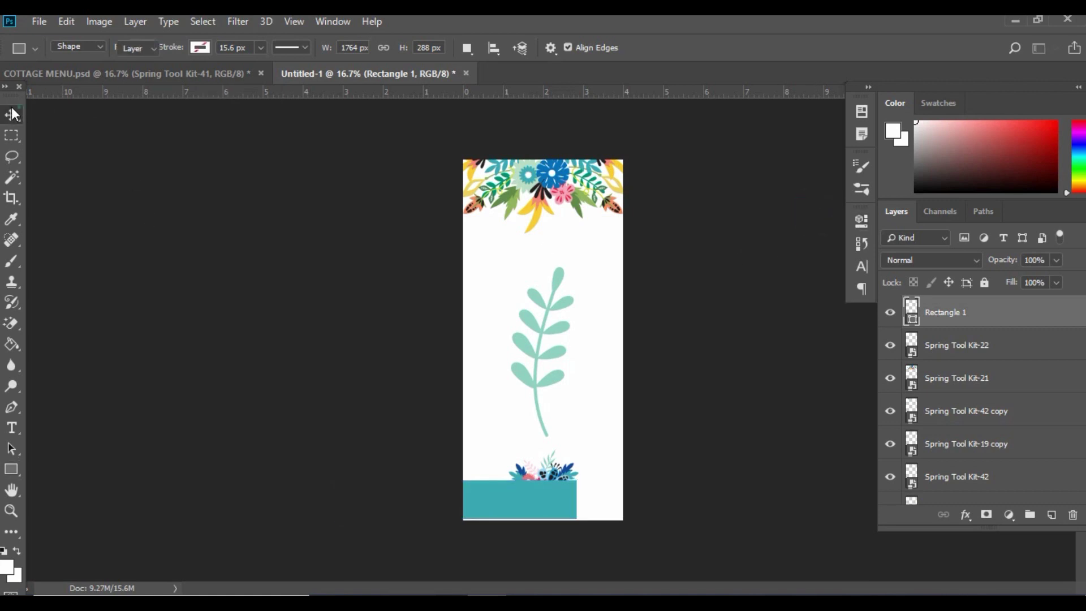
drag(527, 497, 587, 516)
key(shift+Up)
key(shift+Up)
key(shift+Up)
key(shift+Up)
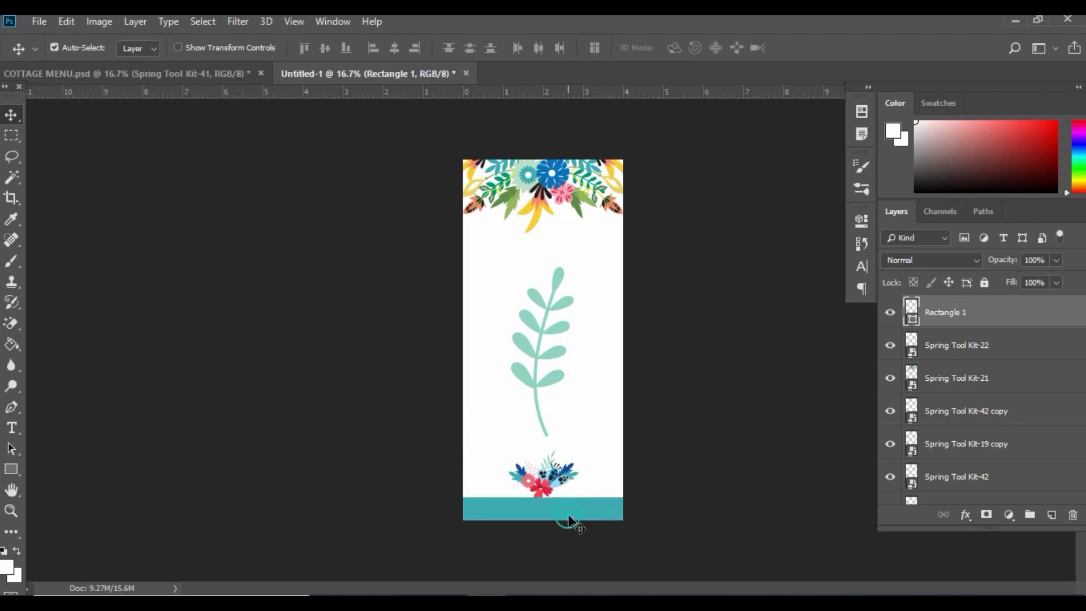
key(shift+Up)
key(shift+Up)
key(shift+Up)
key(shift+Up)
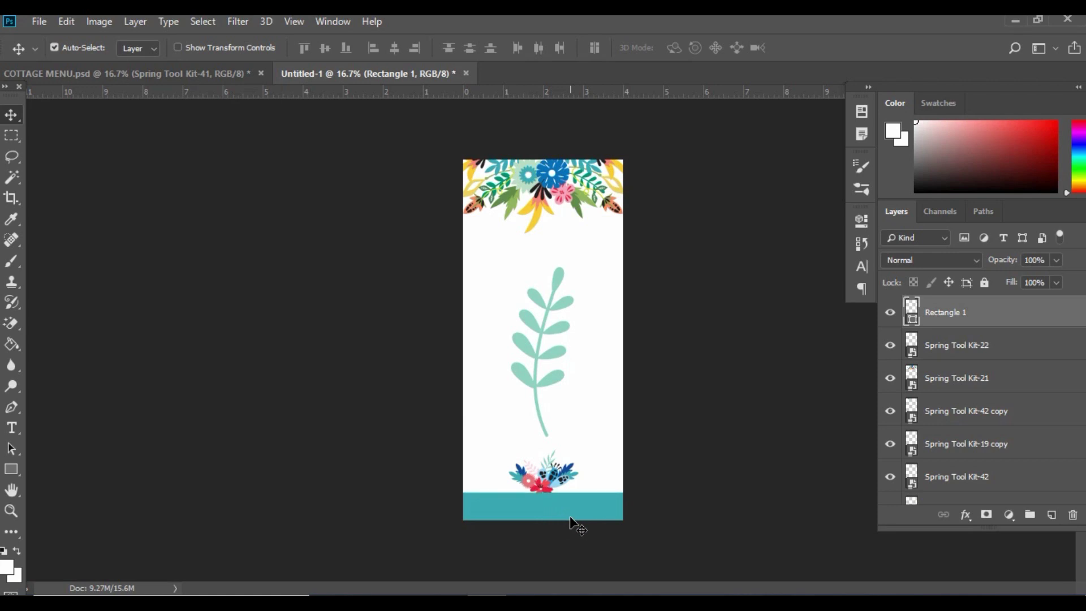
key(shift+Up)
key(shift+Up)
- Resample the band's fill to the leaf green #009972
click(13, 473)
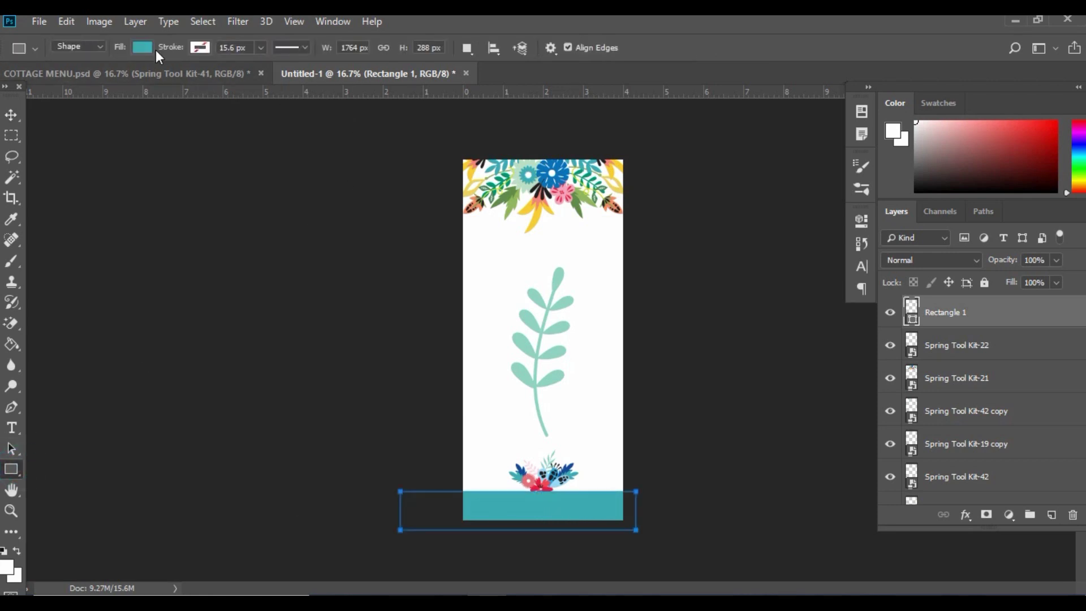
click(147, 47)
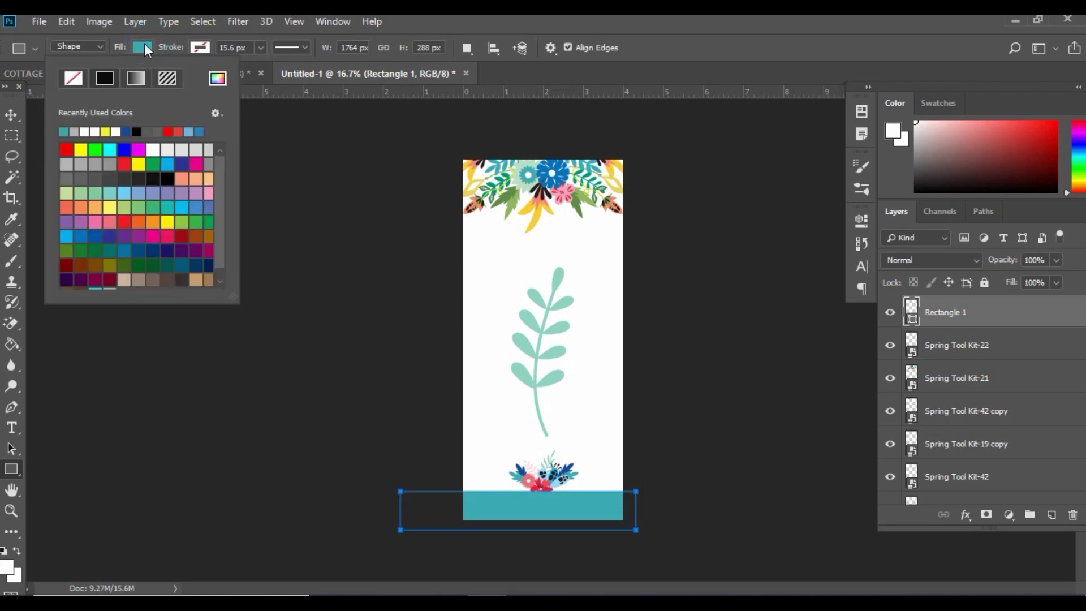
click(218, 78)
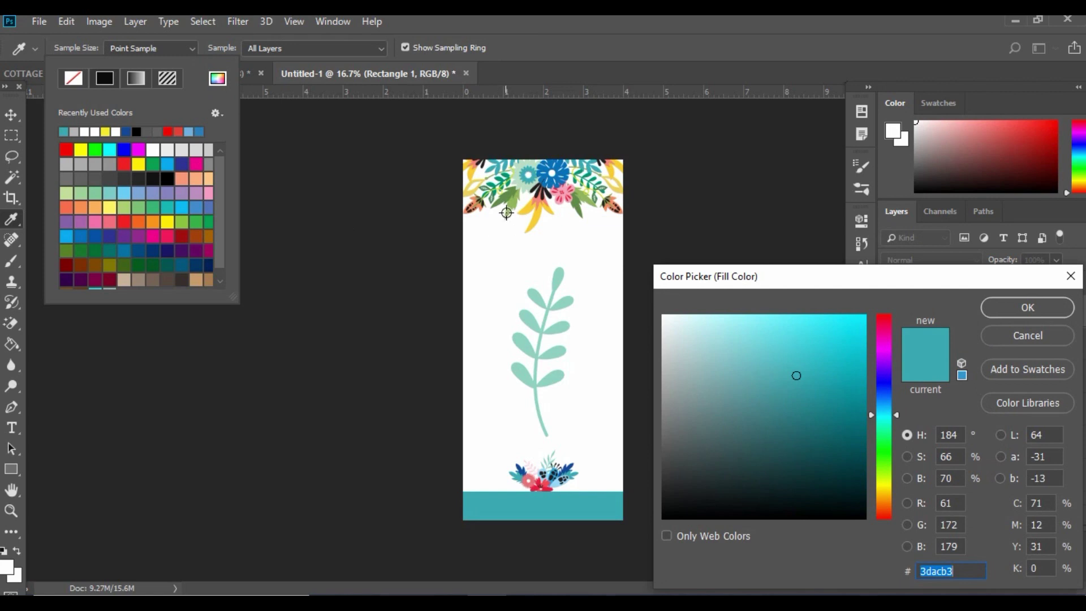
click(498, 178)
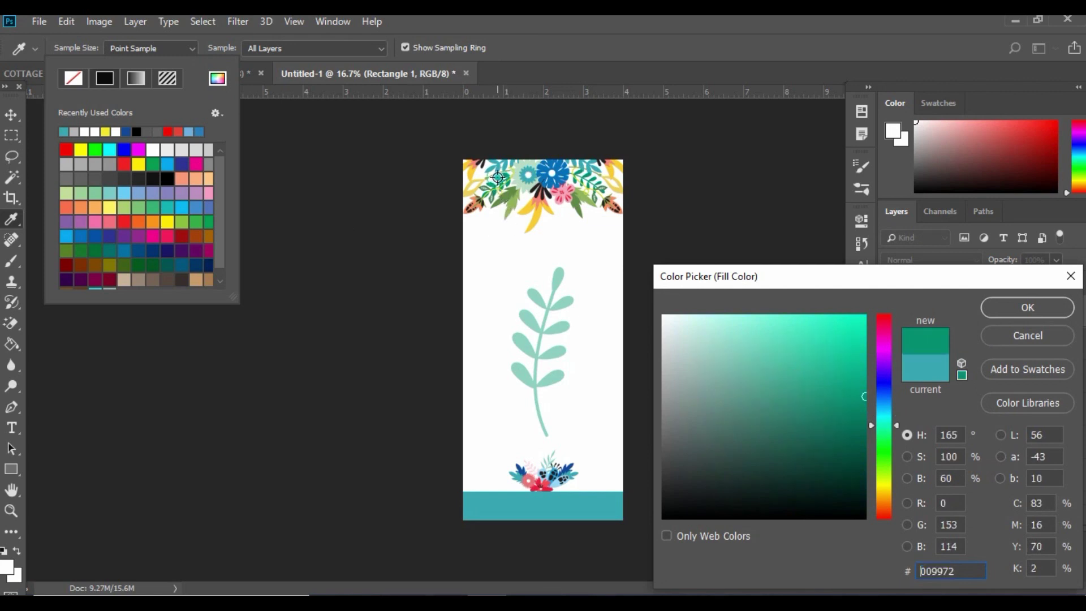
click(1051, 308)
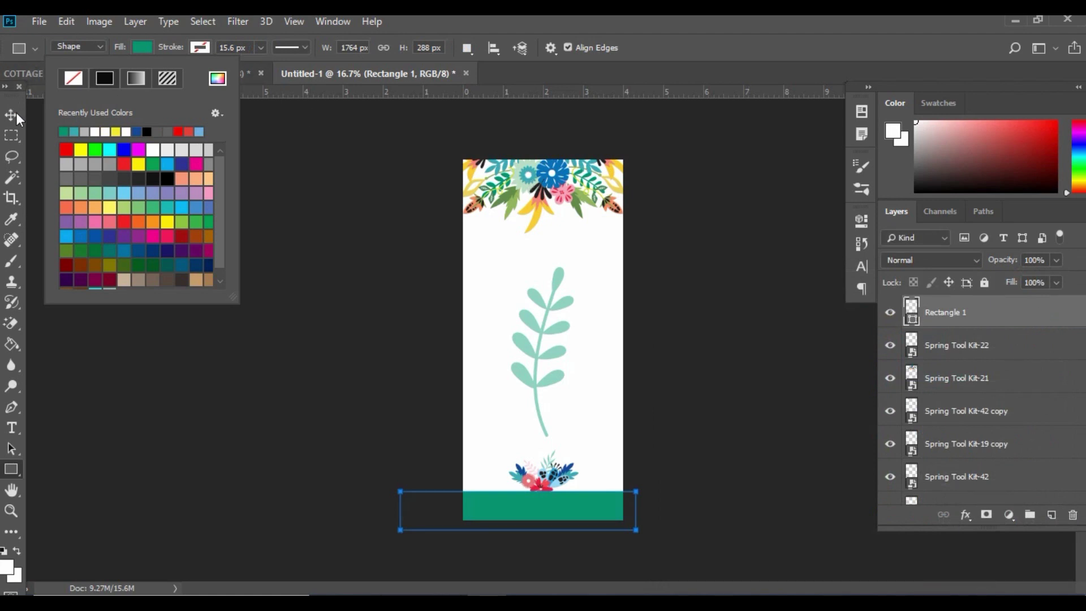
click(15, 114)
click(16, 114)
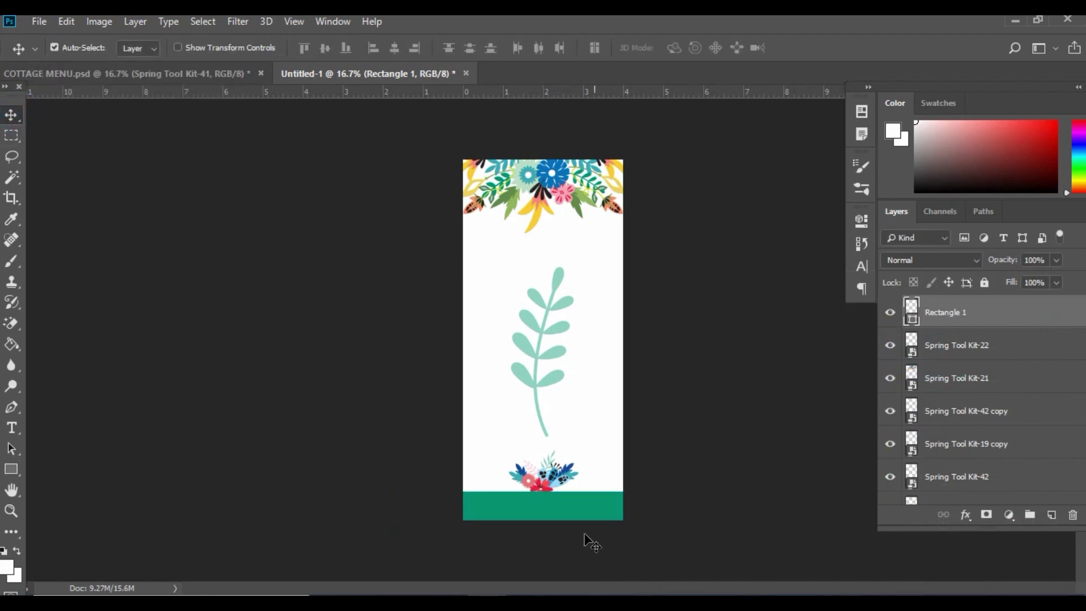
- Stack the Kit-22 bouquet above Rectangle 1, lower it onto the band, and add a new layer
click(541, 483)
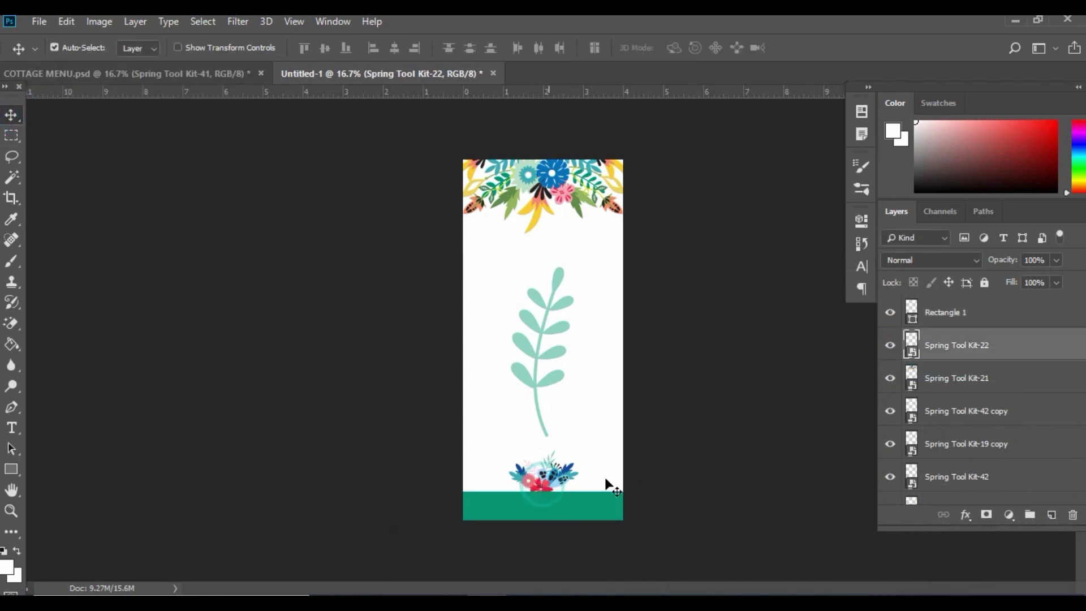
drag(1002, 346, 1005, 312)
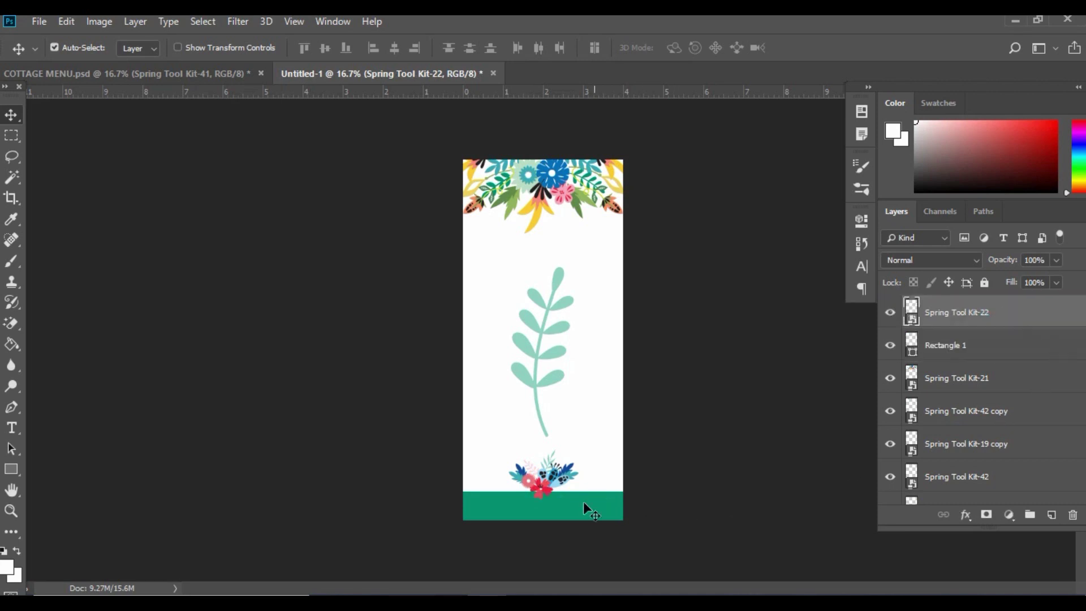
drag(562, 481, 558, 486)
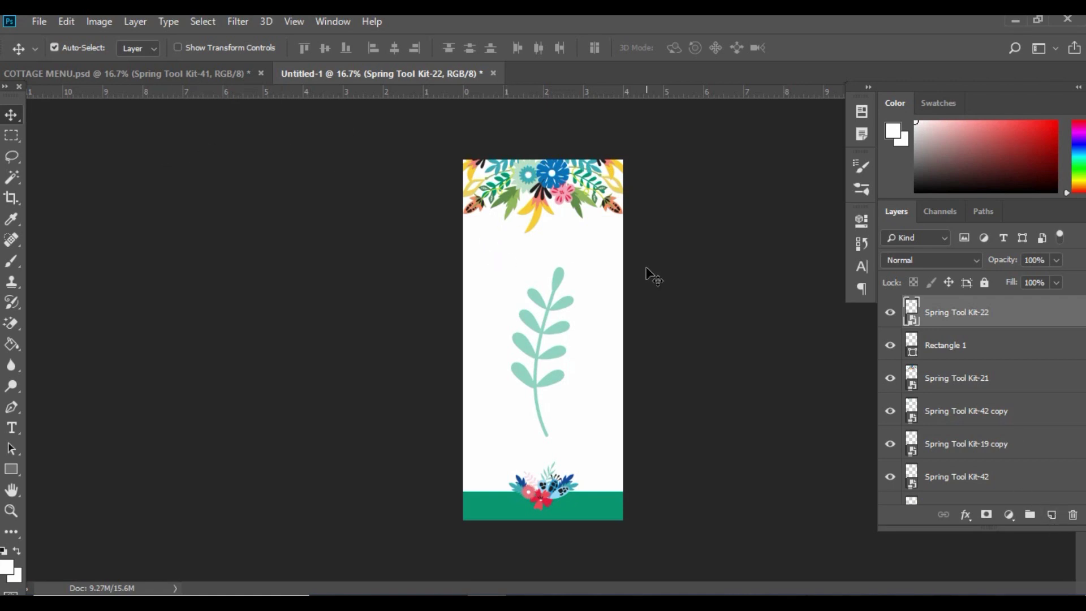
click(1052, 518)
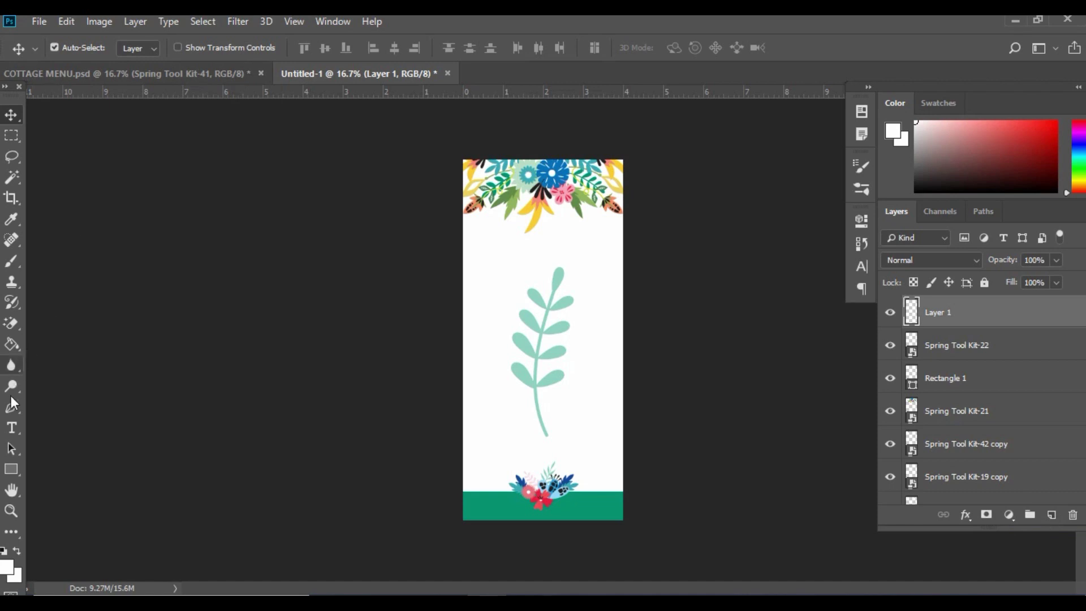
- Type a 65 pt 'Menu' title below the top flowers and centre it
click(14, 429)
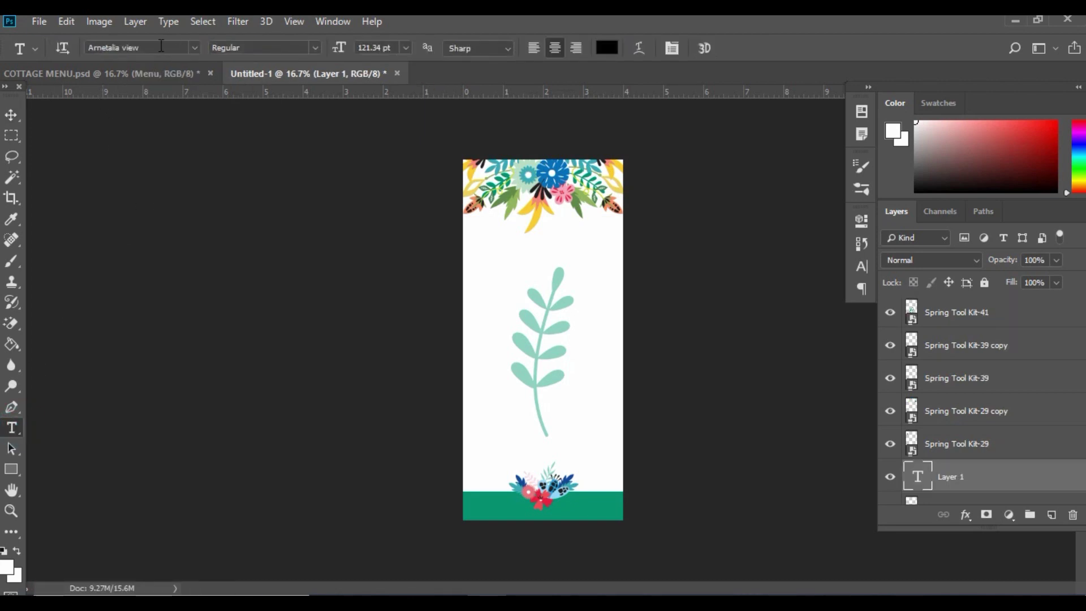
double_click(380, 45)
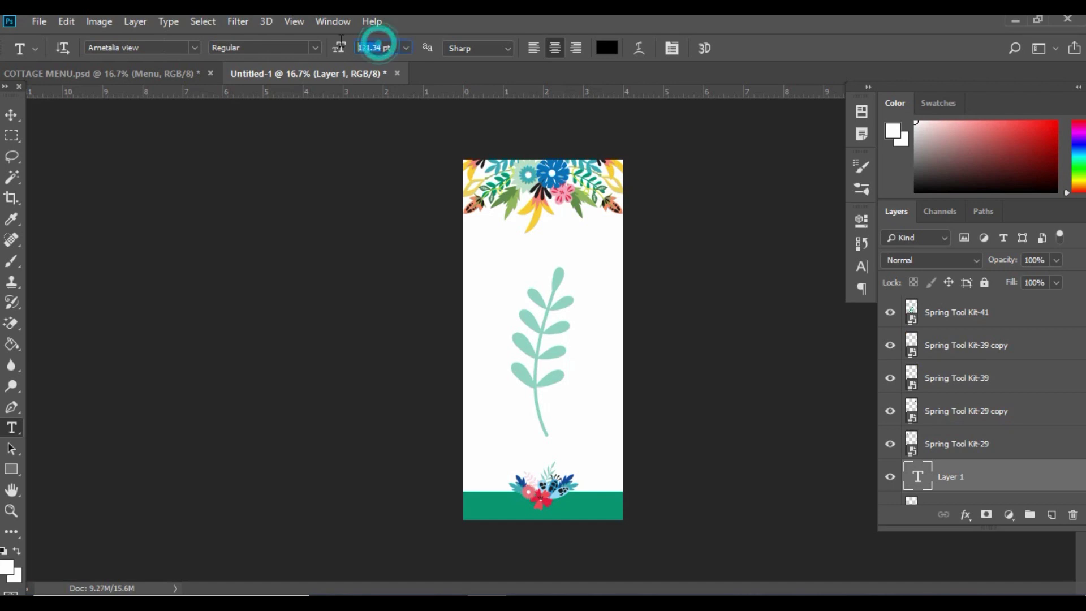
drag(340, 46, 340, 45)
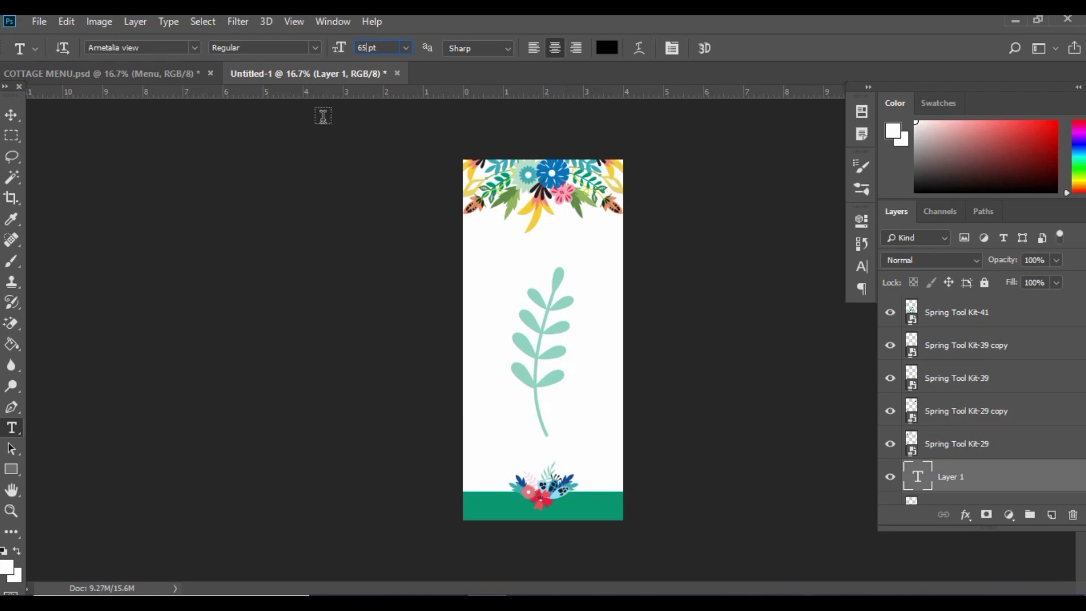
click(496, 266)
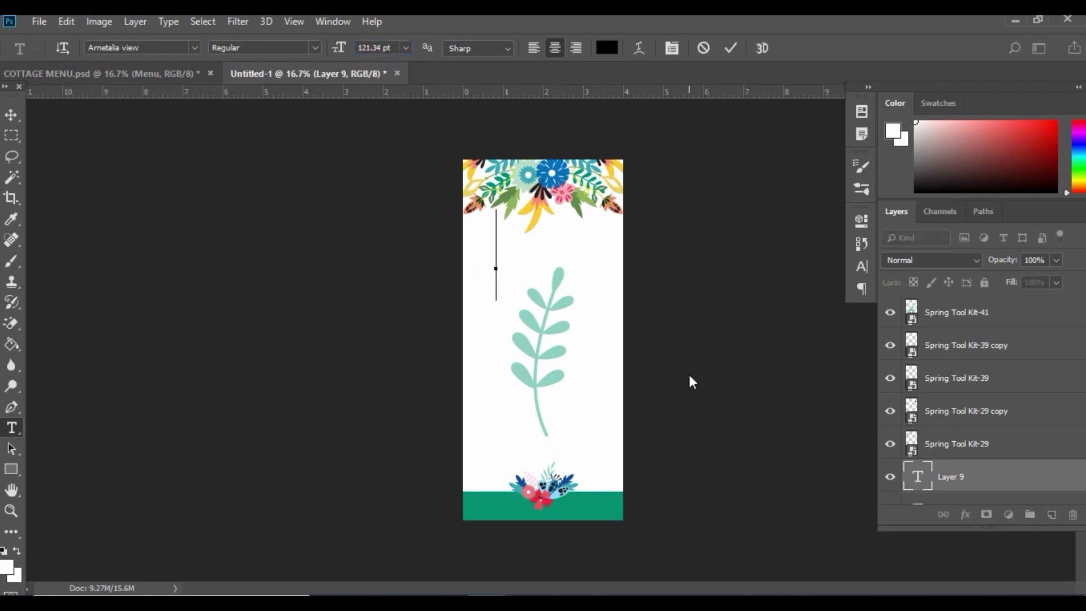
text(MENU)
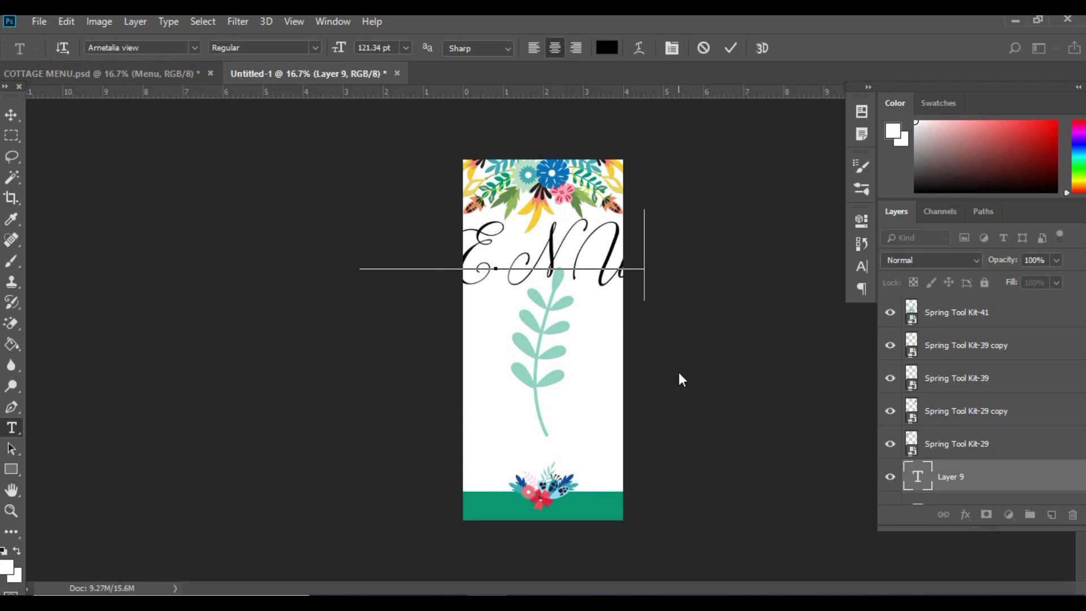
key(BackSpace)
key(BackSpace)
key(BackSpace)
key(BackSpace)
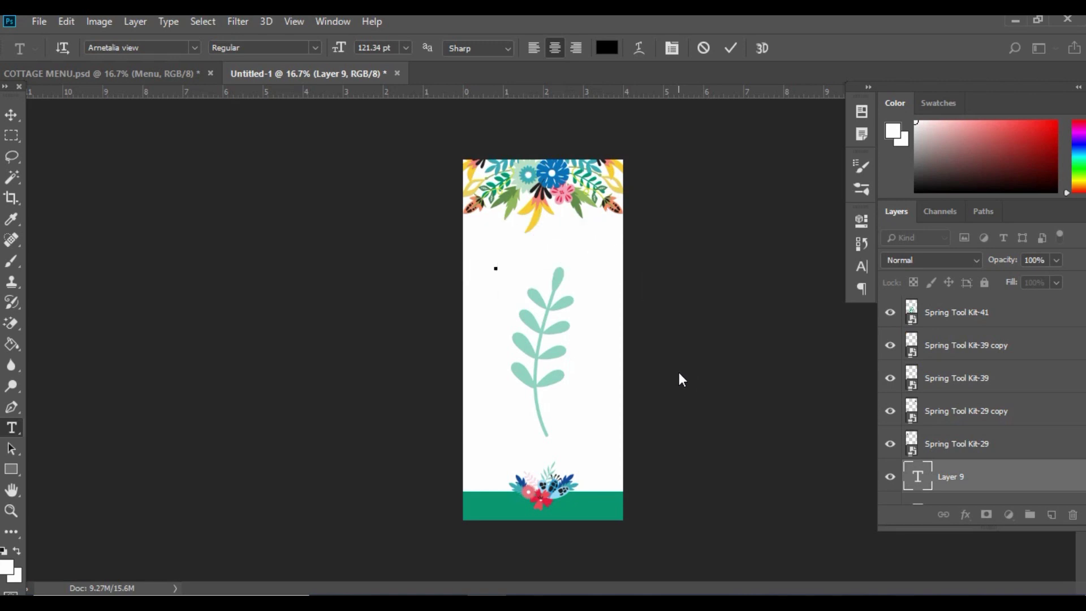
text(Menu)
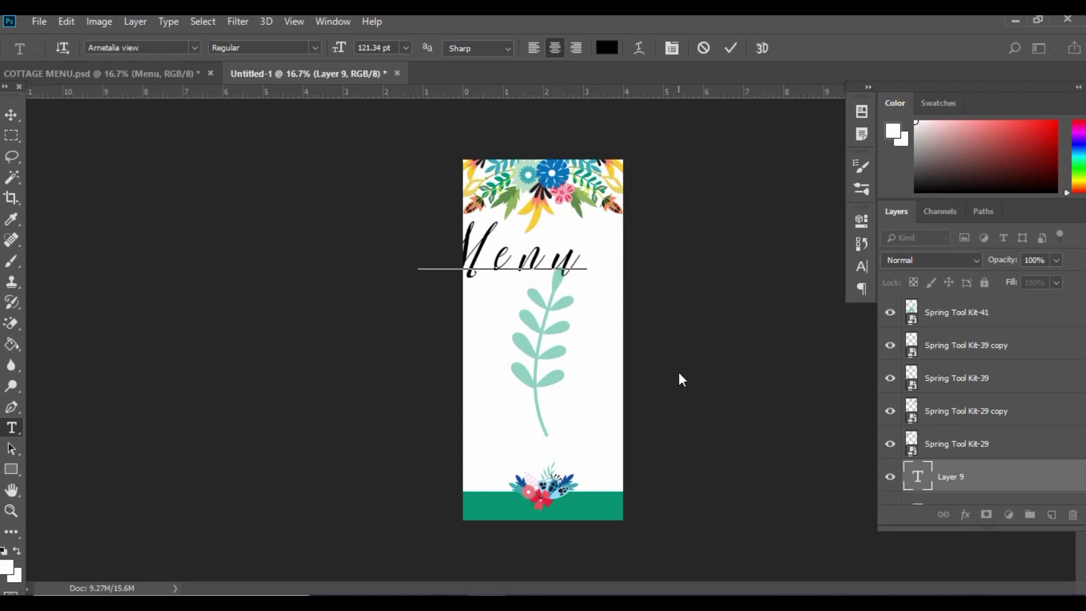
click(11, 115)
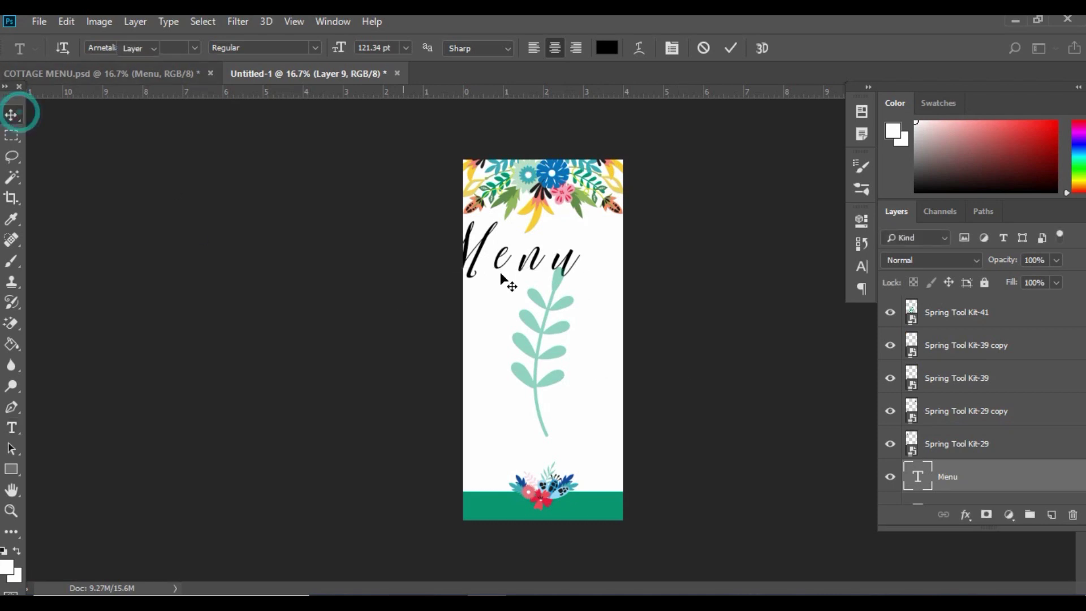
drag(566, 271, 605, 263)
- Change the Menu title's font size and nudge it slightly into place
click(12, 428)
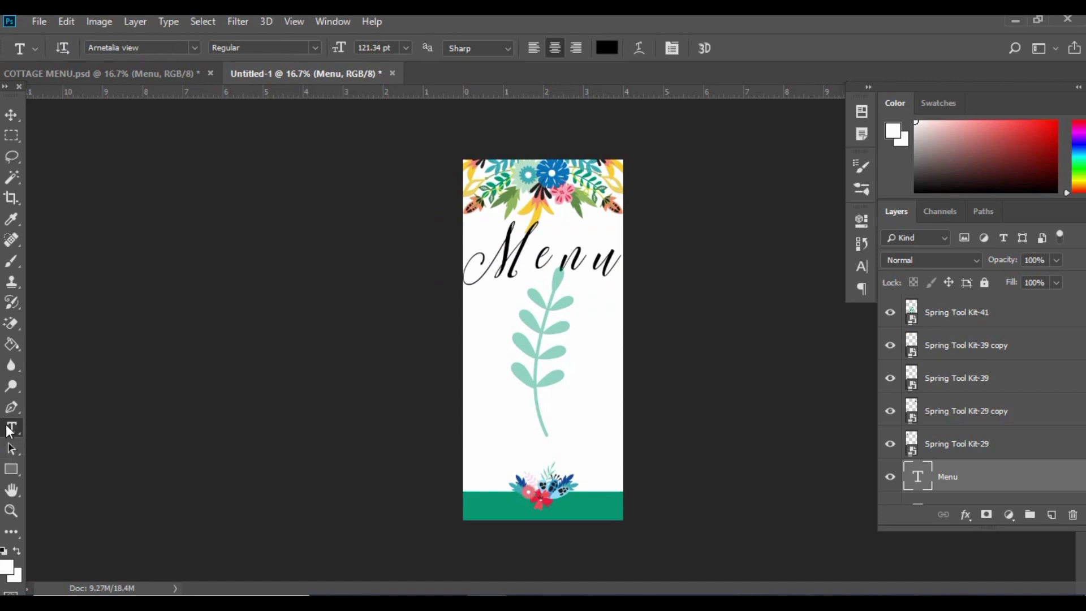
click(374, 46)
drag(374, 46, 353, 49)
text(70)
key(Return)
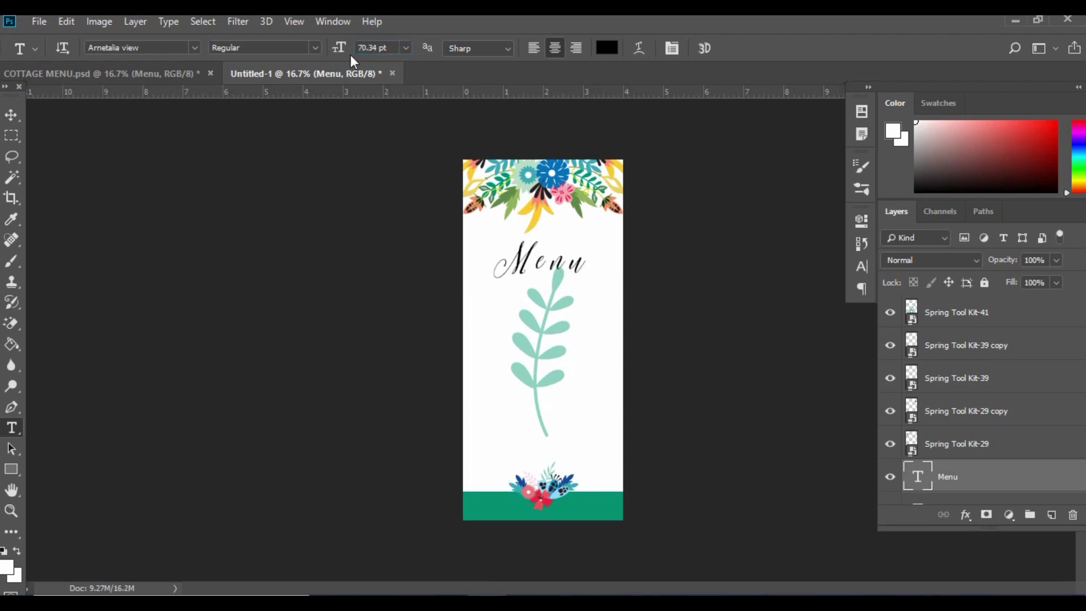
click(11, 115)
drag(581, 266, 583, 264)
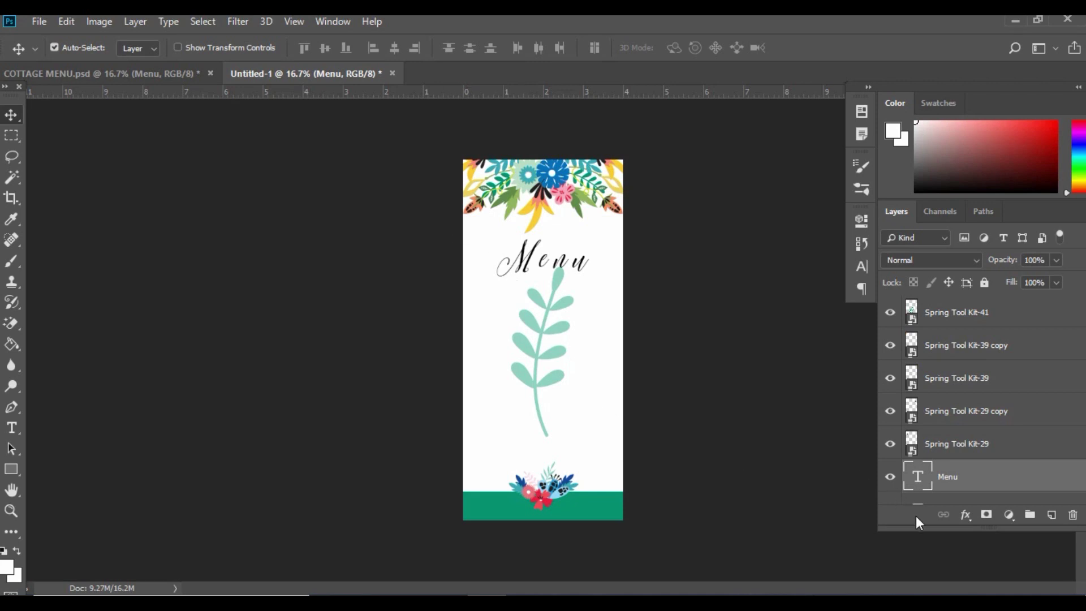
- Give the Menu title a white outer glow: noise 0, 73% opacity, 10% spread, 38 px size
click(966, 516)
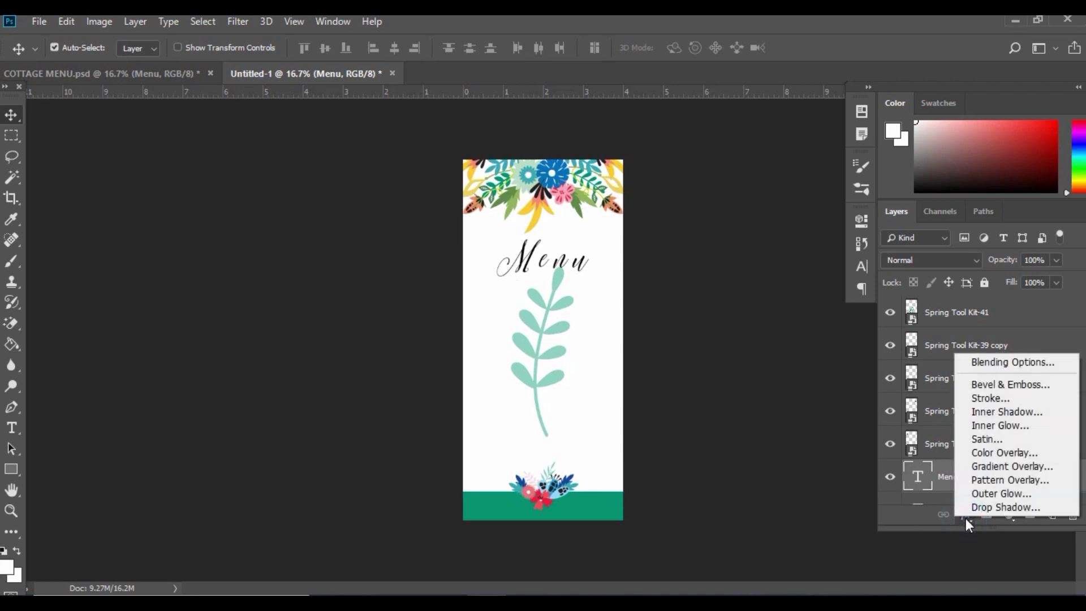
click(977, 506)
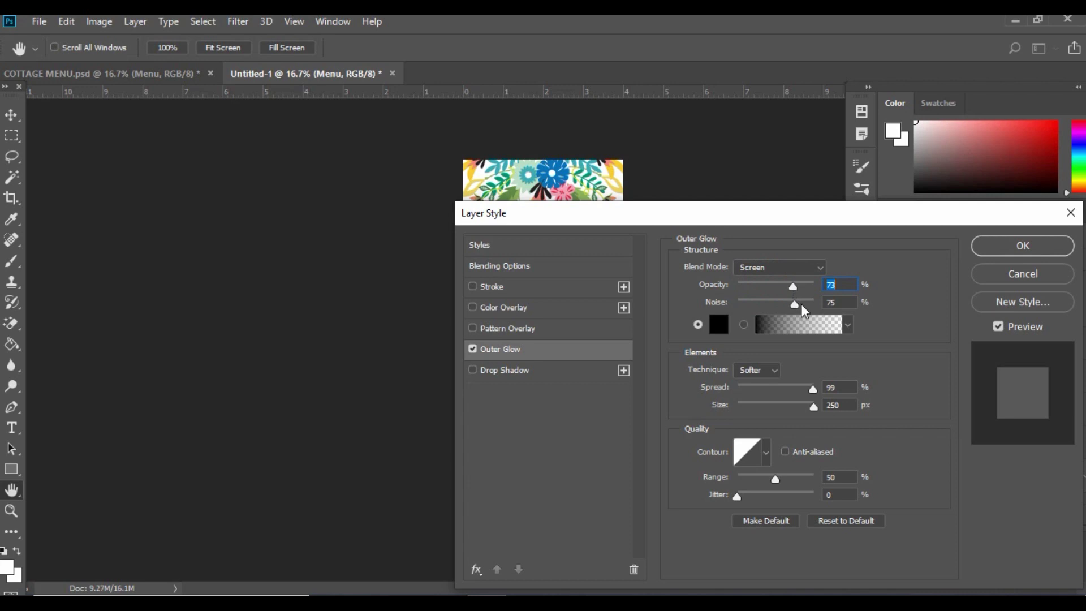
drag(796, 303, 664, 315)
click(719, 325)
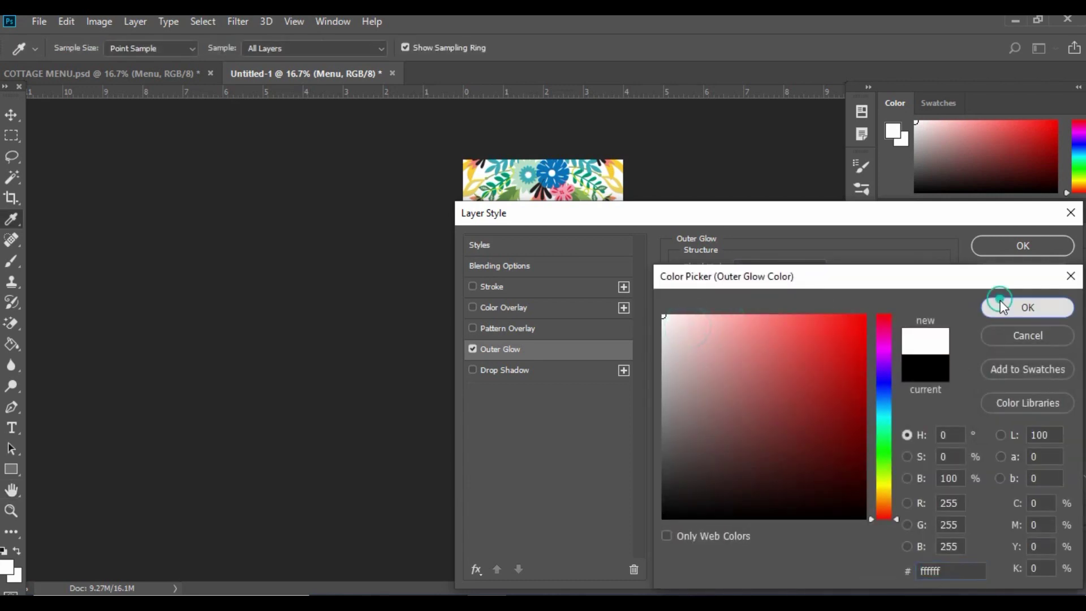
click(1027, 307)
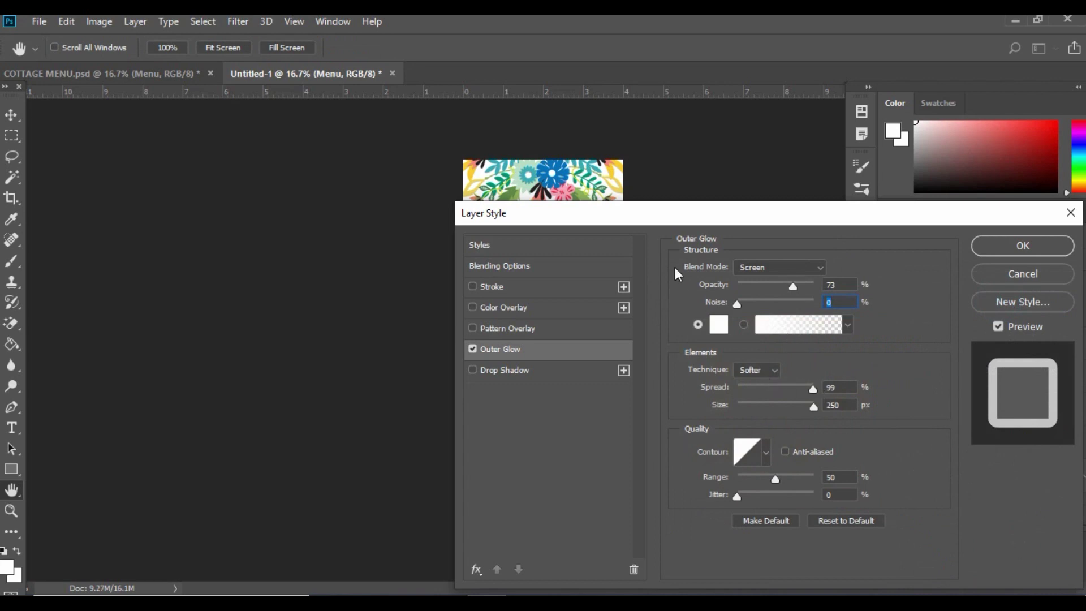
drag(645, 220, 465, 151)
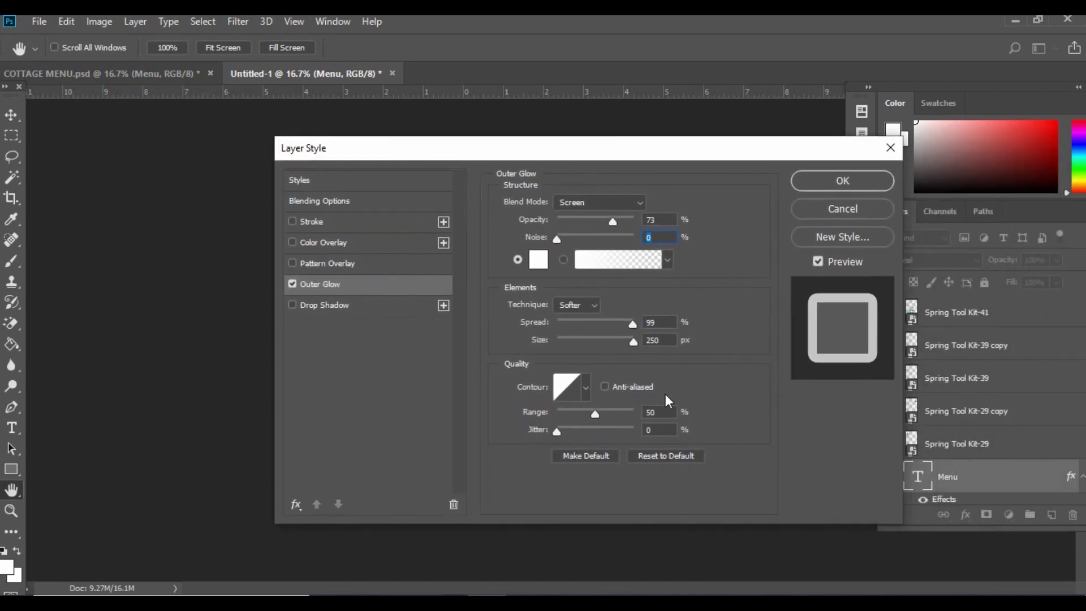
key(shift+Tab)
drag(633, 324, 569, 324)
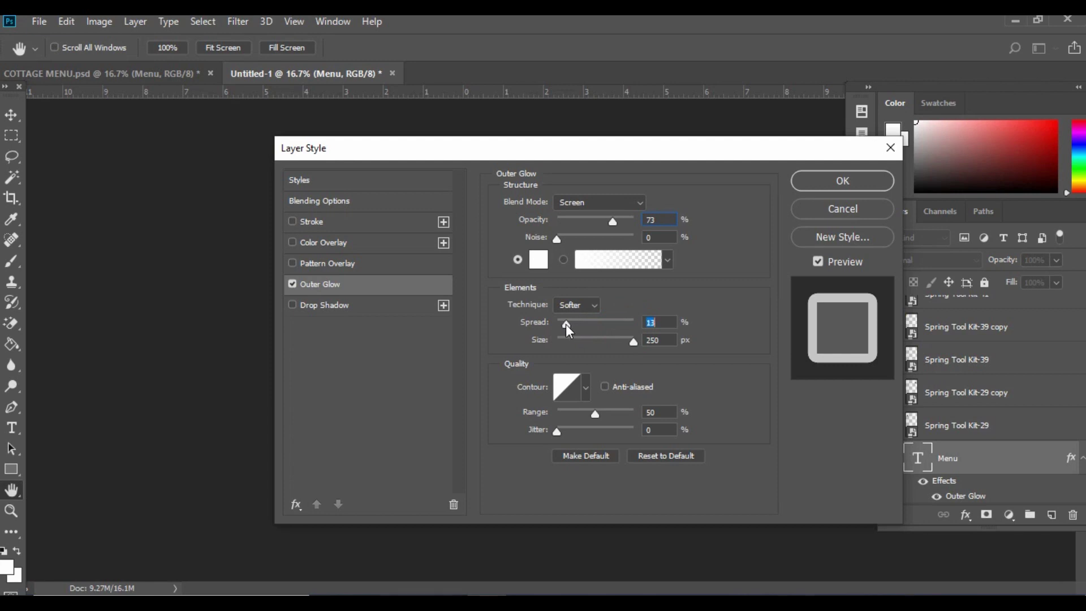
drag(633, 341, 573, 341)
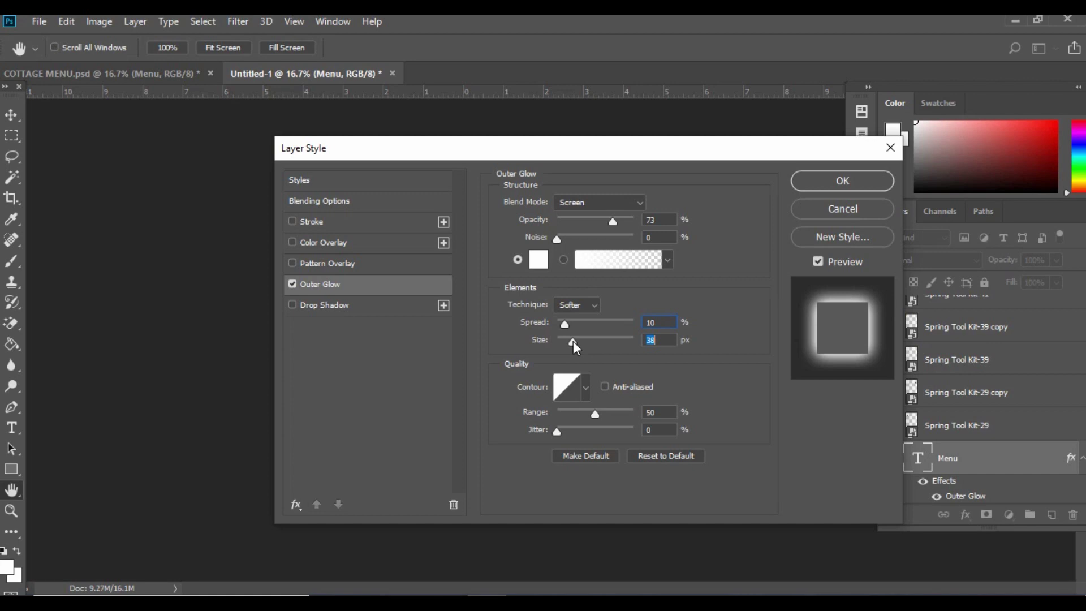
click(842, 180)
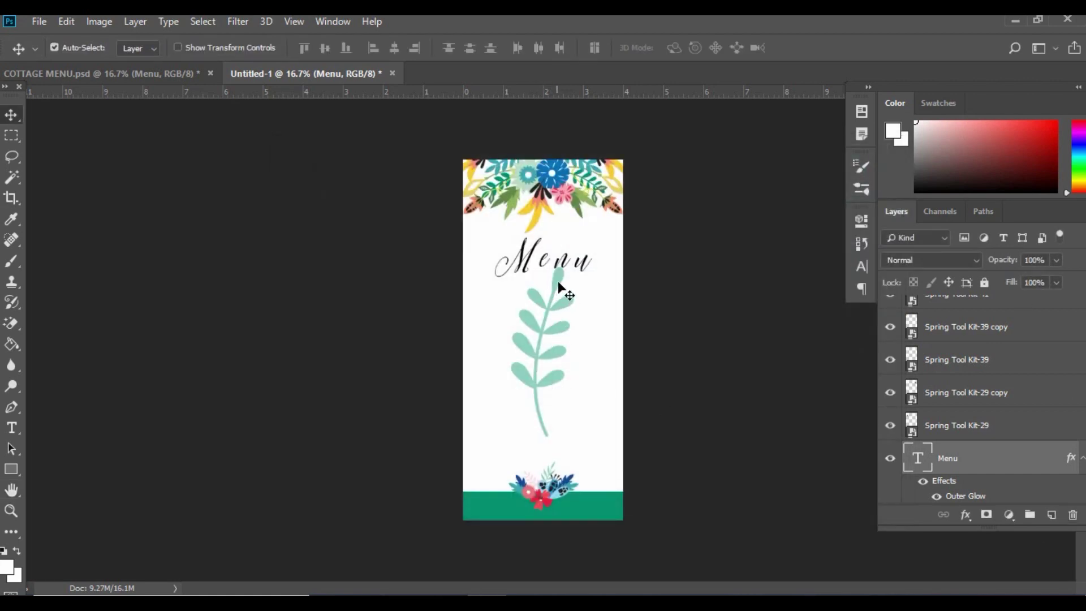
- Move the Menu title and the Kit-41 leaf sprig slightly lower, then add a new layer
mouse_move(566, 265)
mouse_down()
mouse_move(558, 273)
mouse_move(574, 264)
mouse_up()
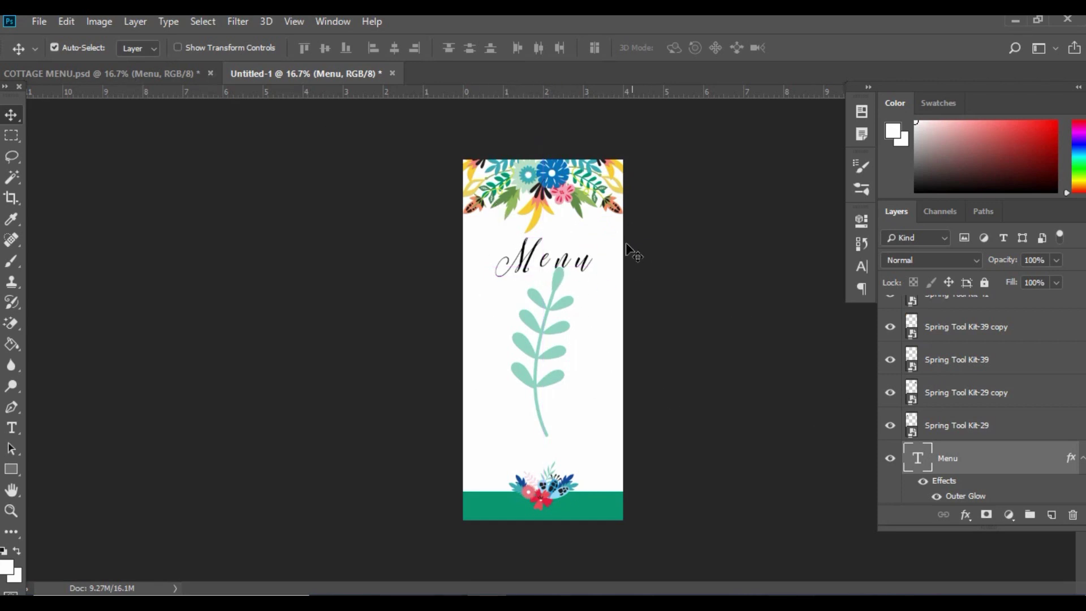
drag(559, 277, 560, 292)
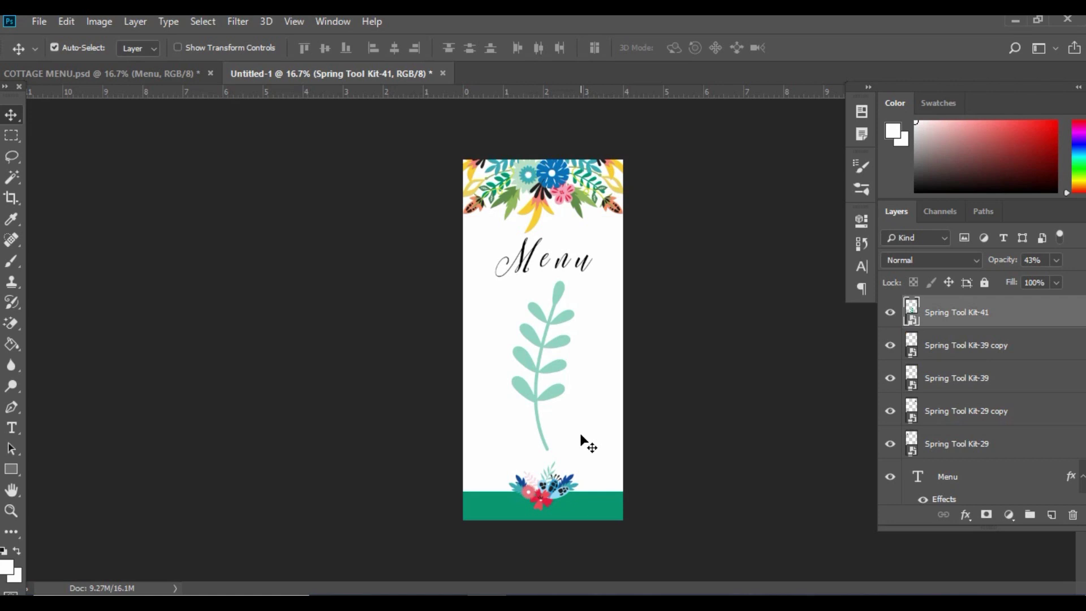
click(1053, 516)
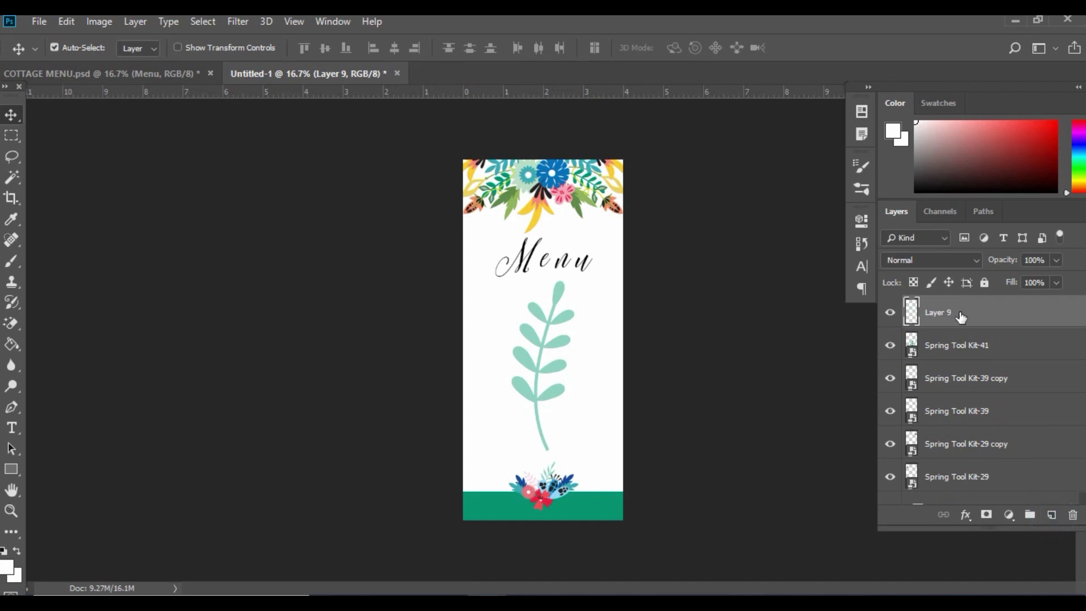
- Add a 15 pt 'STARTER' heading centred under the Menu title and open its Outer Glow settings
click(11, 427)
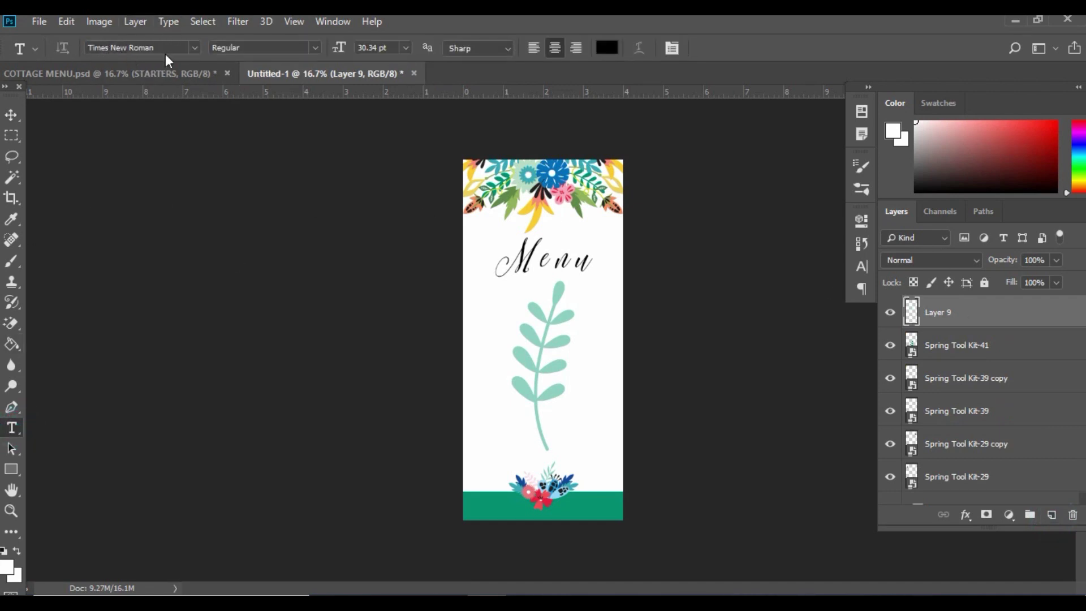
double_click(379, 46)
text(15)
click(510, 318)
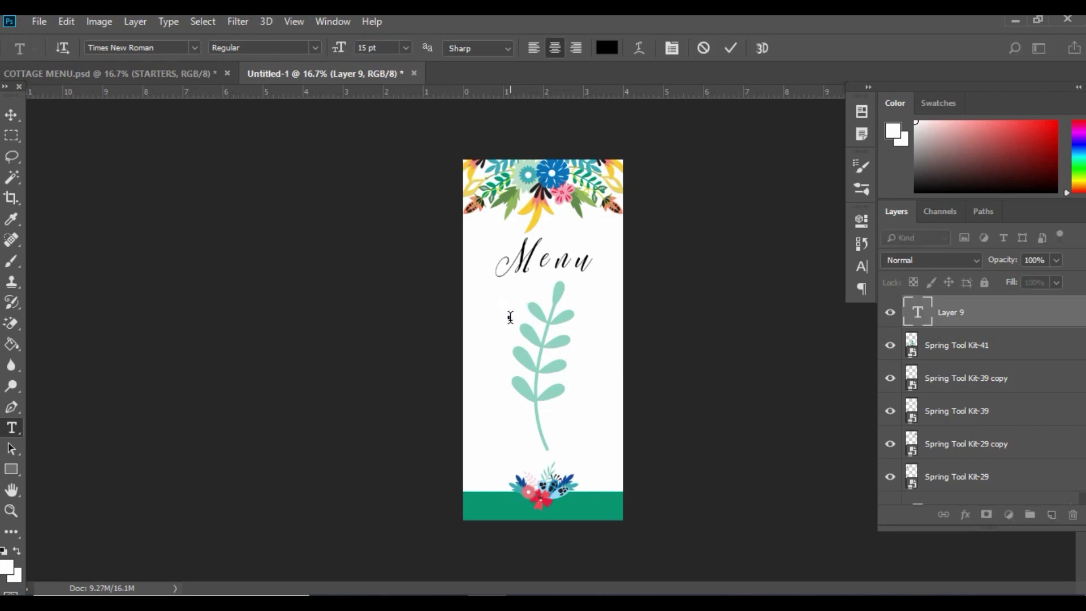
text(STARTER)
click(13, 113)
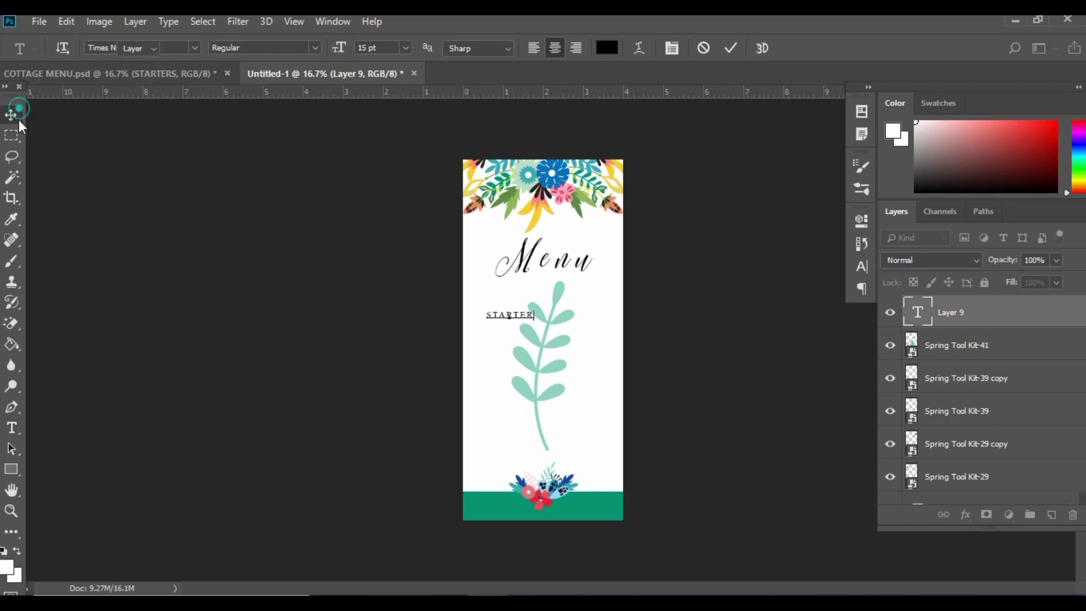
drag(516, 320, 548, 291)
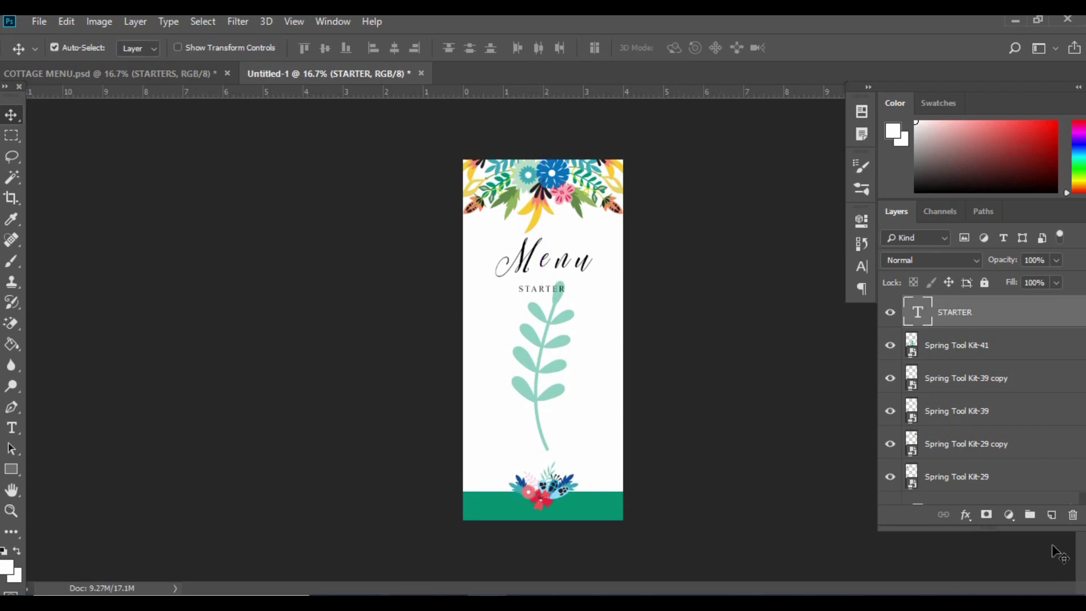
click(967, 518)
click(1001, 498)
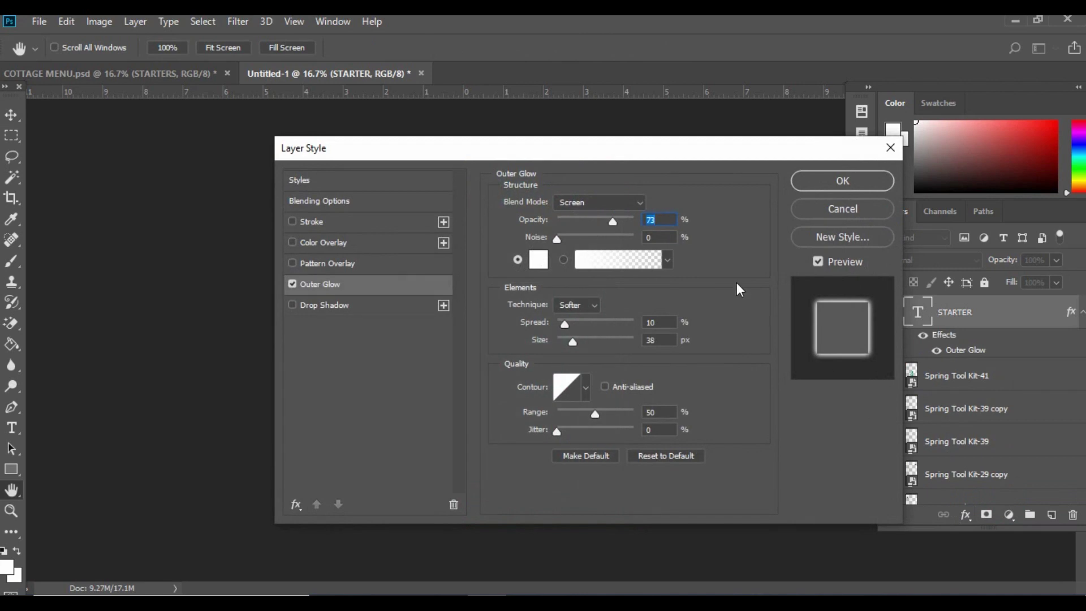
- Apply the glow to STARTER, then duplicate the heading and move the copy down the card
click(834, 181)
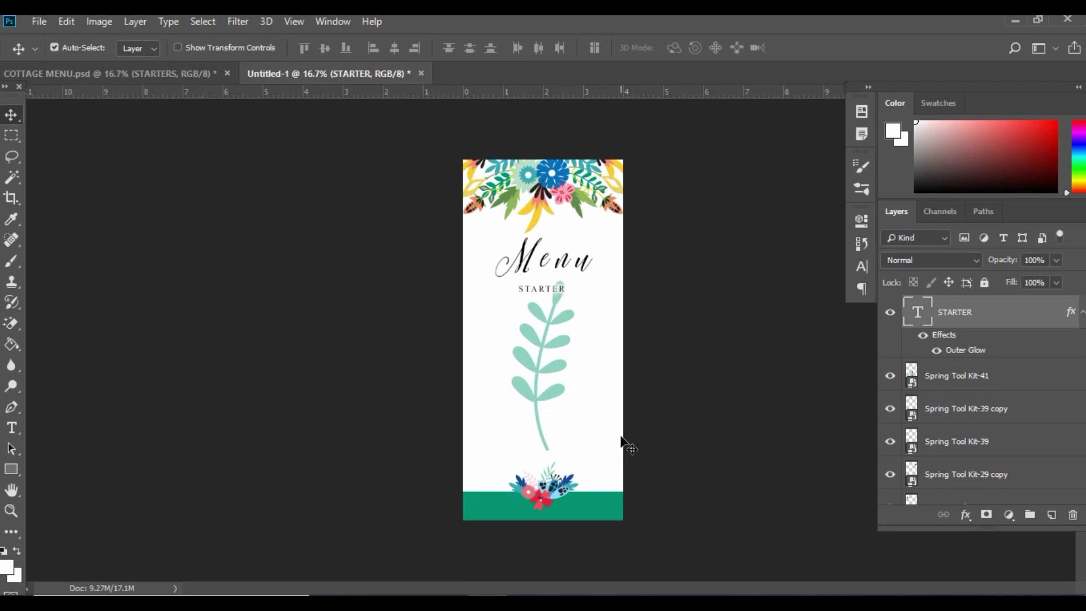
drag(1030, 317, 1051, 514)
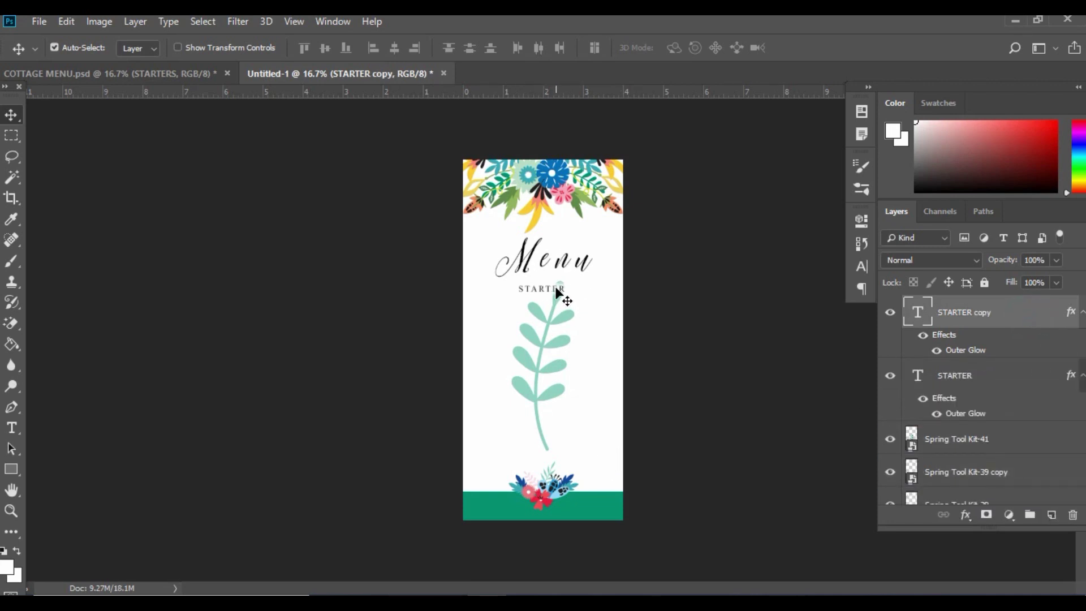
drag(559, 300, 553, 358)
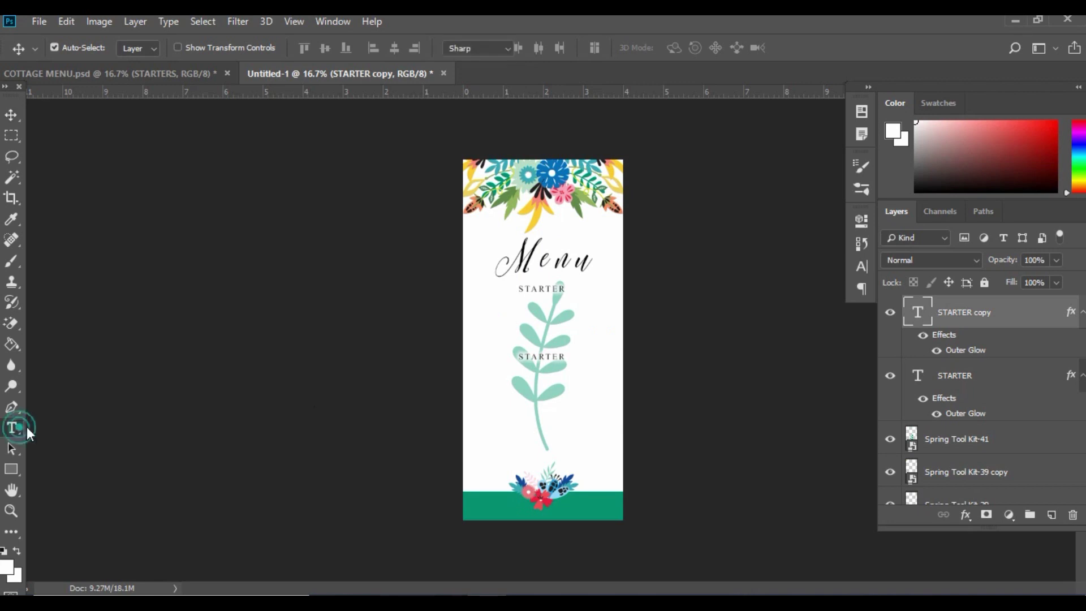
- Retype the copied heading as 'ENTEREES', adding a missing E in a second edit
click(12, 428)
click(564, 358)
drag(564, 358, 509, 359)
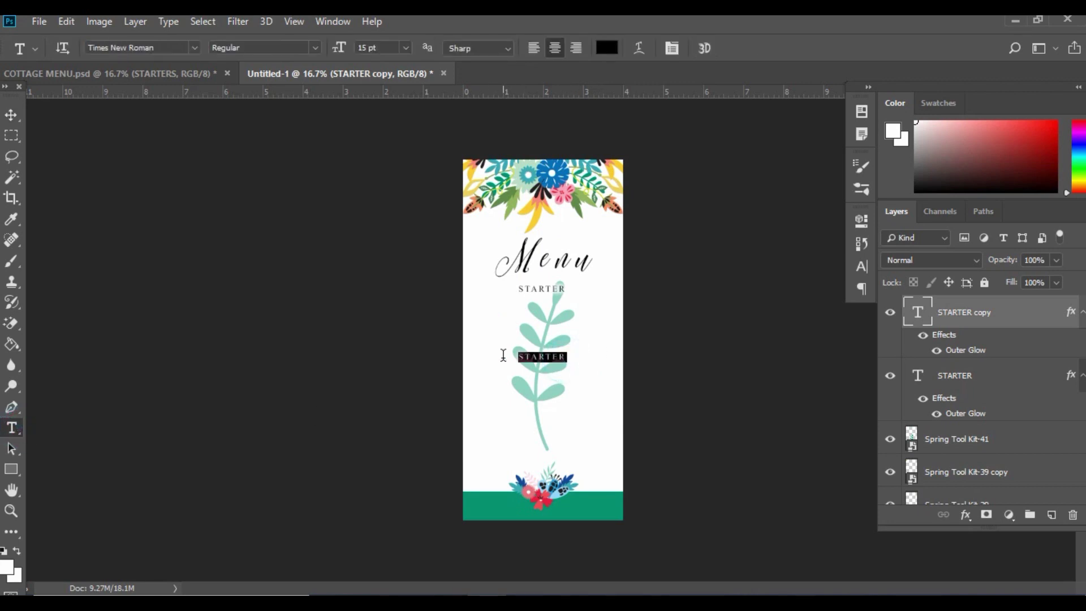
text(MAIN)
text(ENTE)
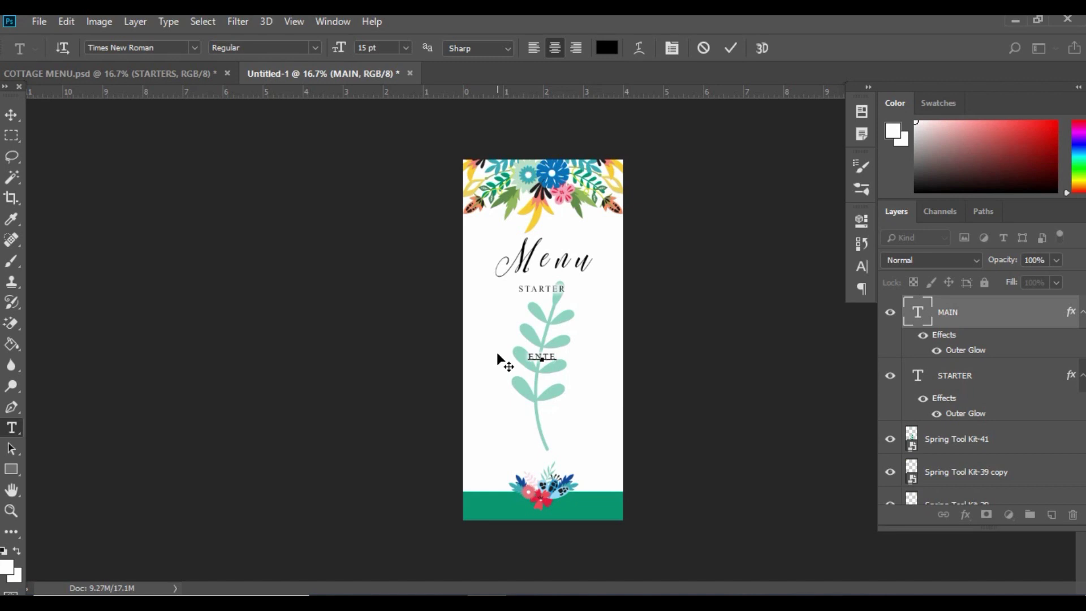
text(RES)
click(11, 114)
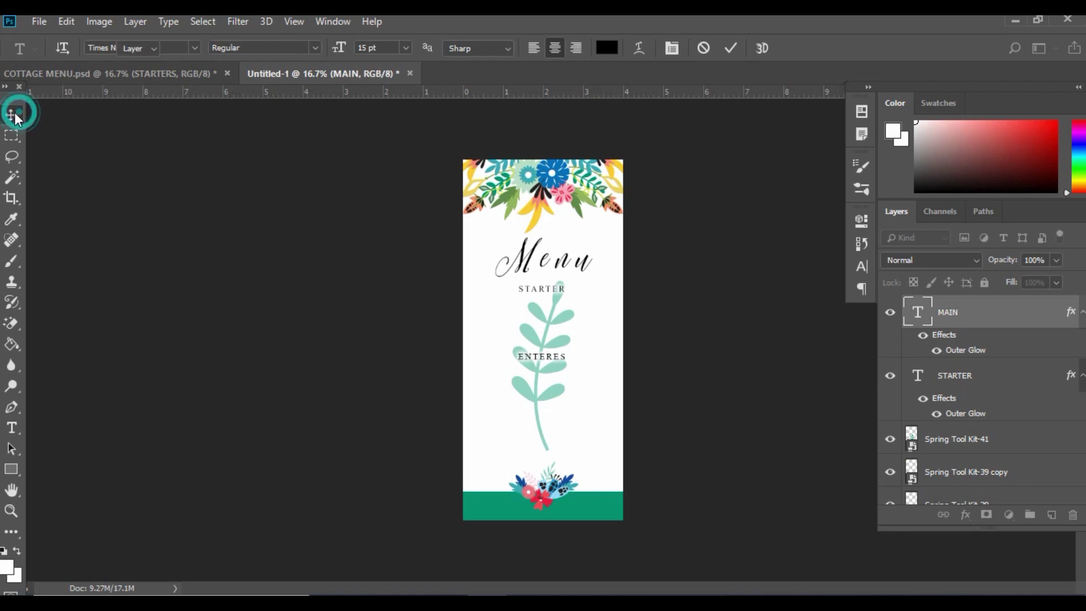
click(12, 427)
click(560, 356)
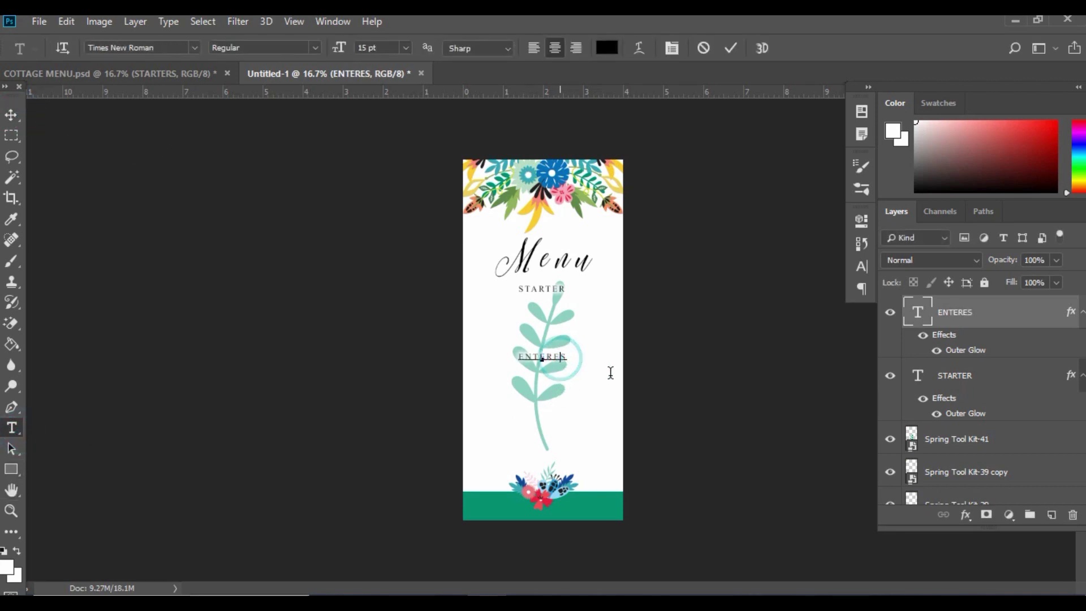
text(E)
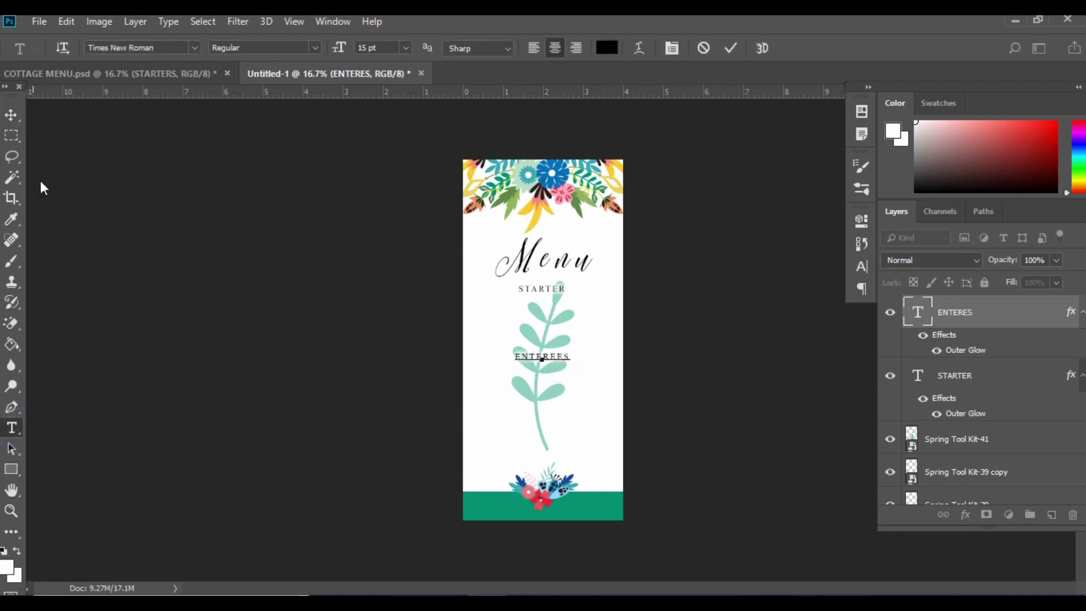
click(10, 114)
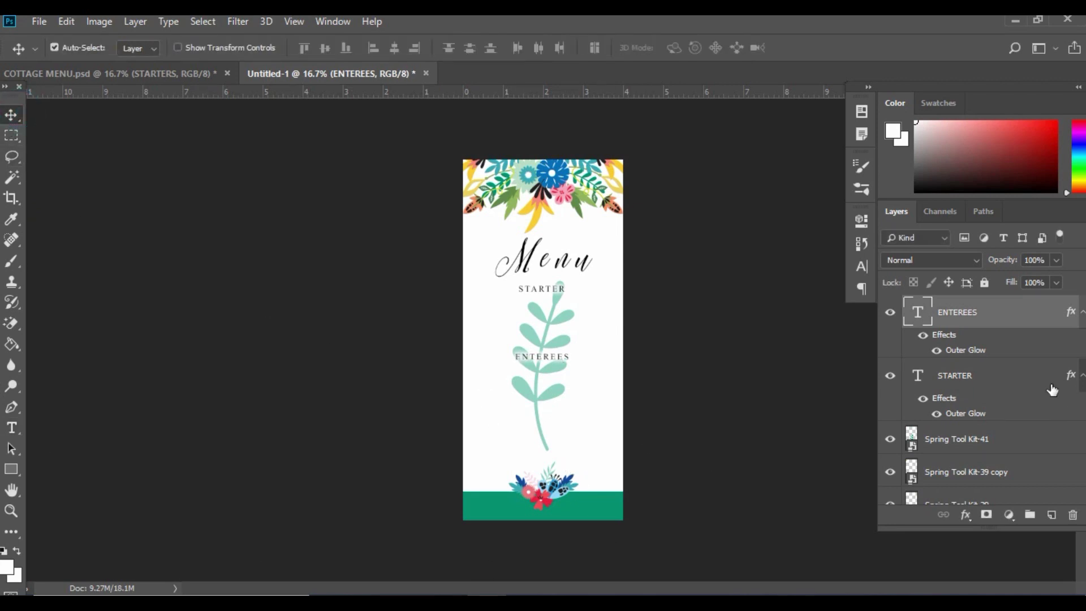
- Duplicate the ENTEREES heading, move the copy lower, and retype it as 'DESSERTS'
drag(1014, 319, 1051, 515)
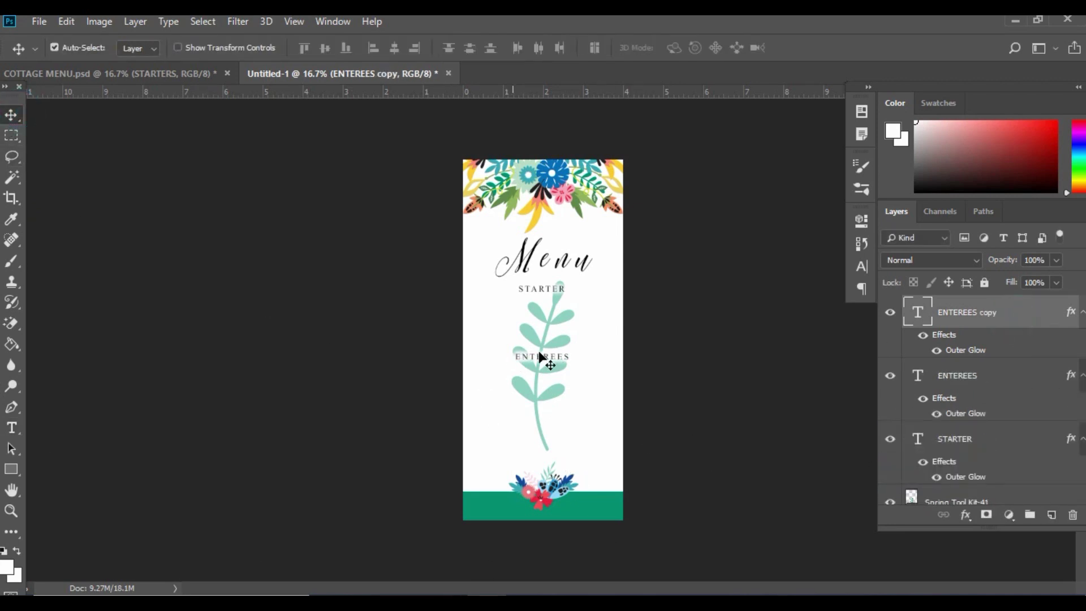
drag(548, 357, 477, 425)
click(11, 428)
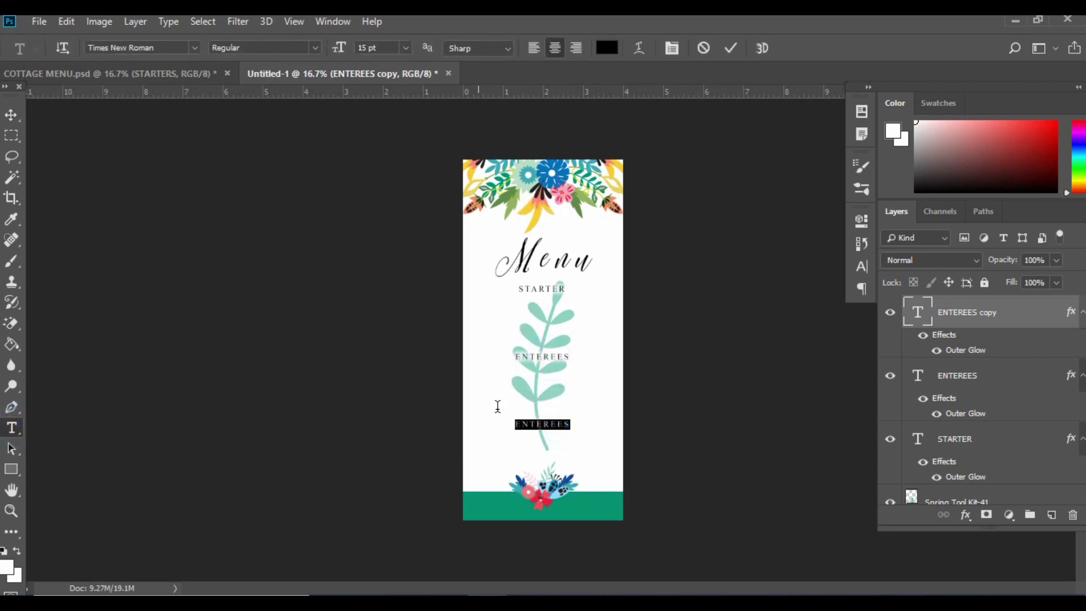
text(DESSERTS)
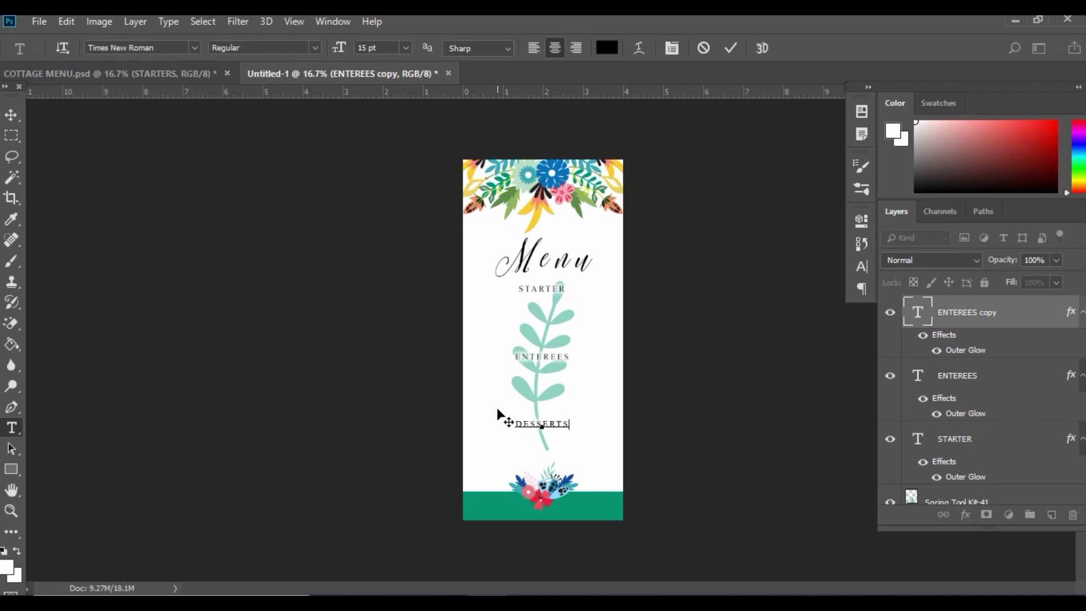
key(ctrl+Return)
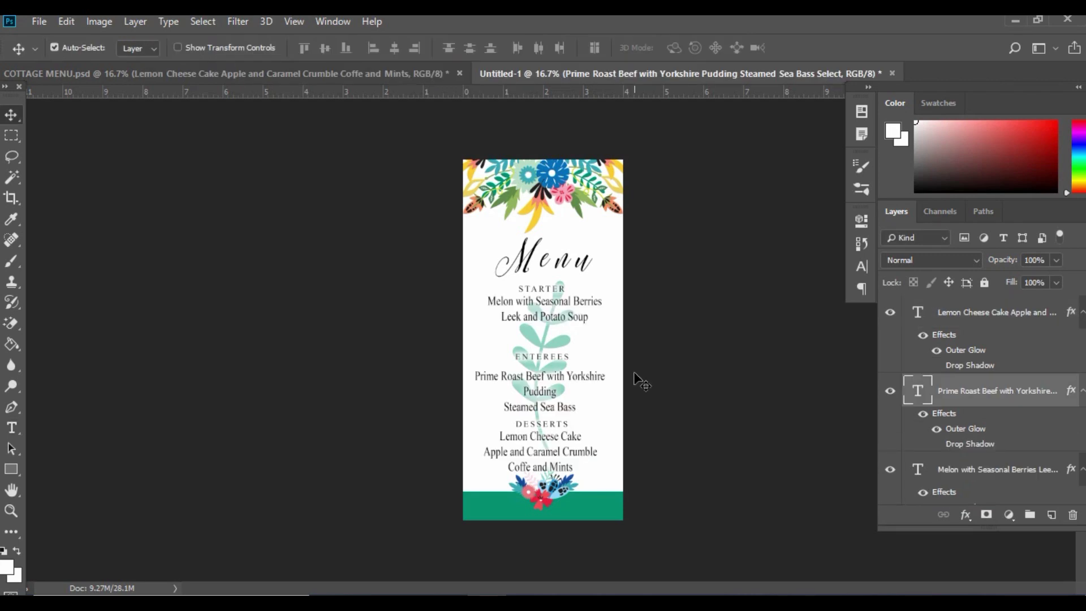
- Drag the ENTEREES heading upward to sit just under the starter dishes
click(554, 306)
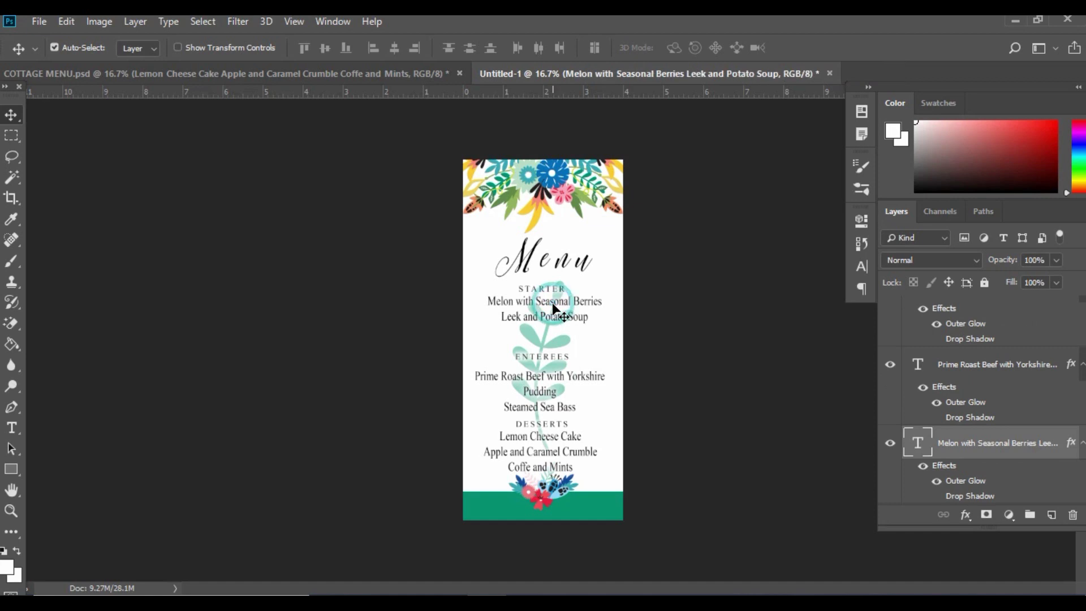
click(16, 430)
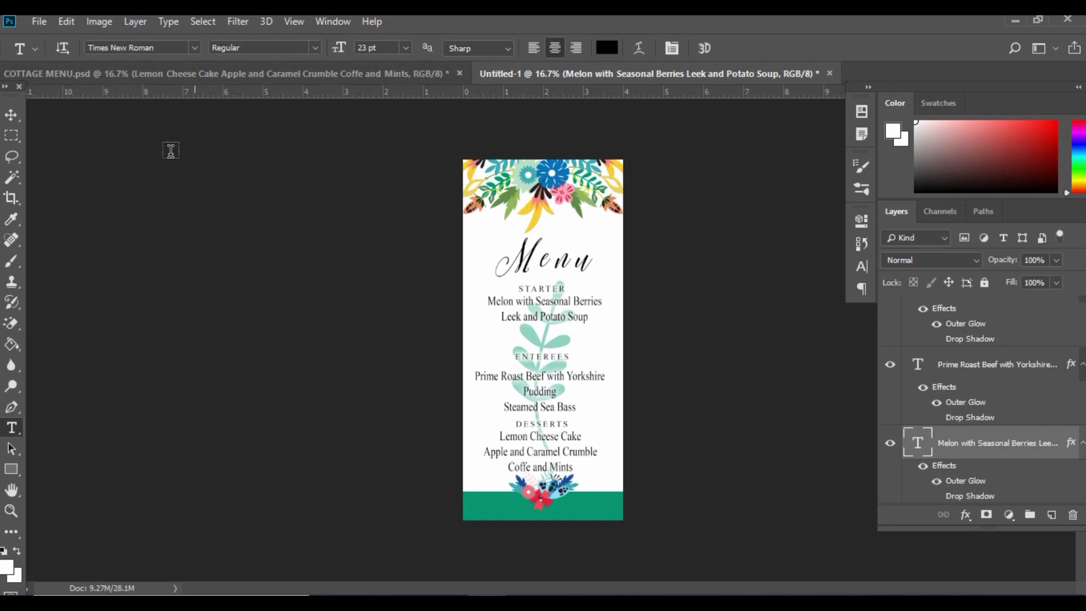
click(10, 116)
drag(548, 360, 575, 294)
click(548, 324)
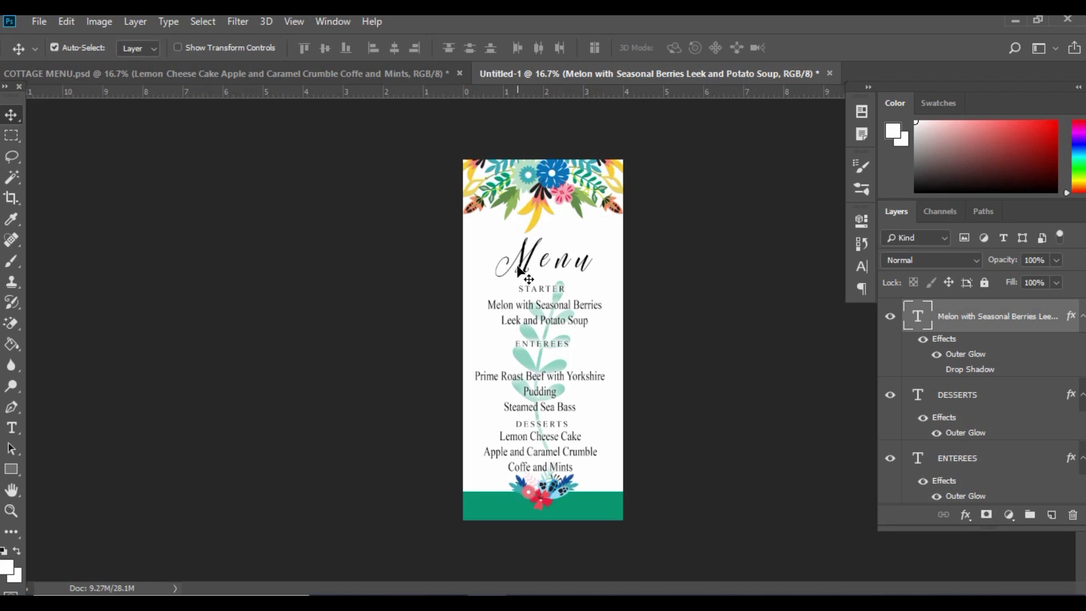
- Nudge the Menu title, STARTER and DESSERTS headings, and the starter, entrée and dessert dish lists upward
drag(555, 376, 561, 365)
drag(556, 424, 565, 450)
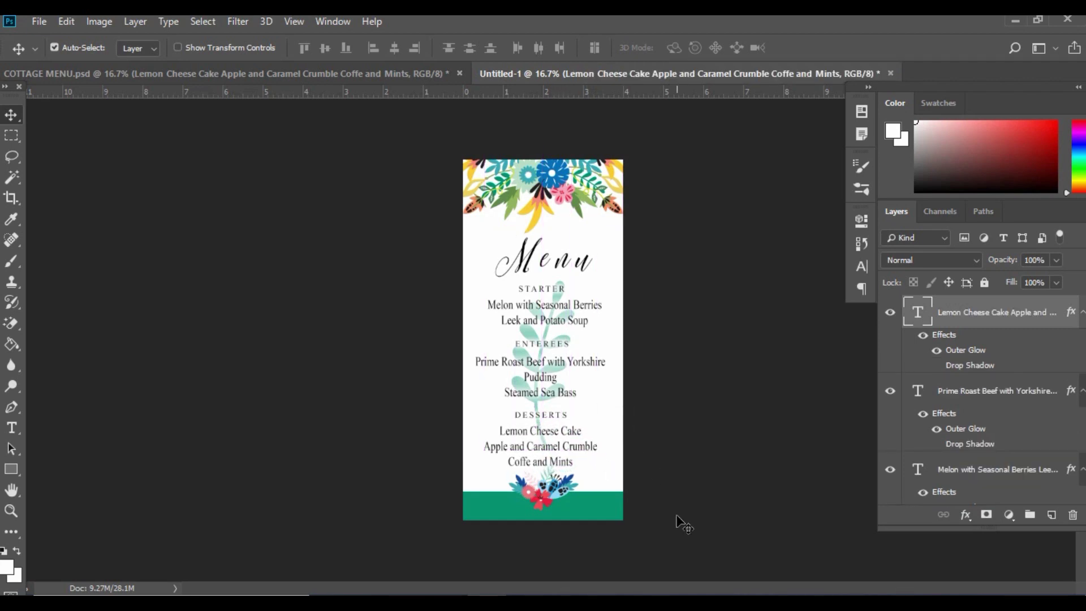
drag(563, 263, 563, 256)
drag(557, 294, 557, 286)
drag(562, 325, 553, 358)
drag(549, 423, 549, 417)
drag(542, 451, 542, 444)
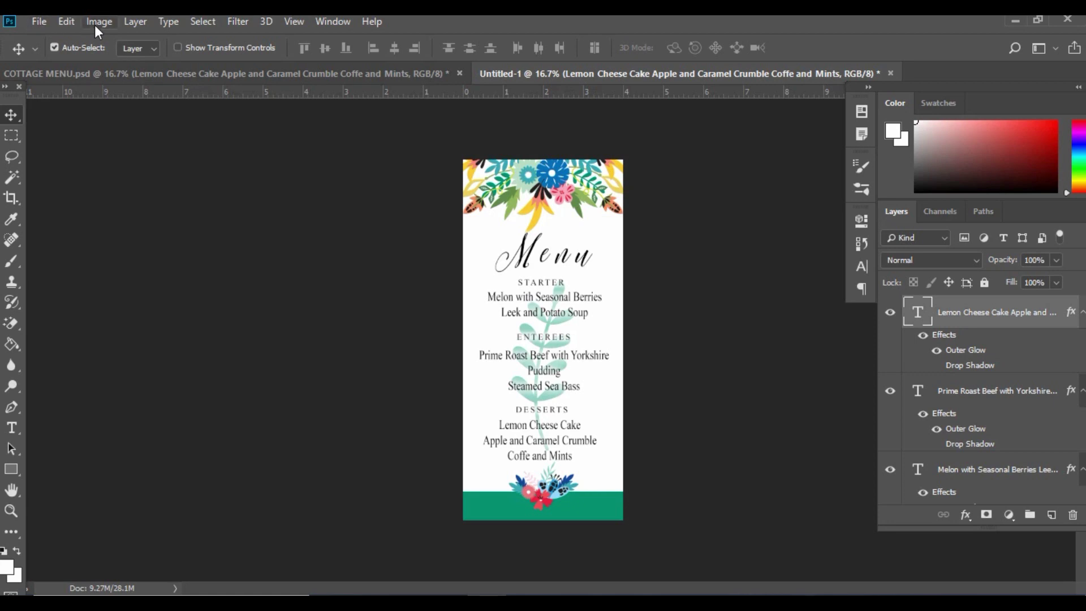
- Flatten the Untitled-1 menu card's text and effect layers into one Background layer
click(135, 22)
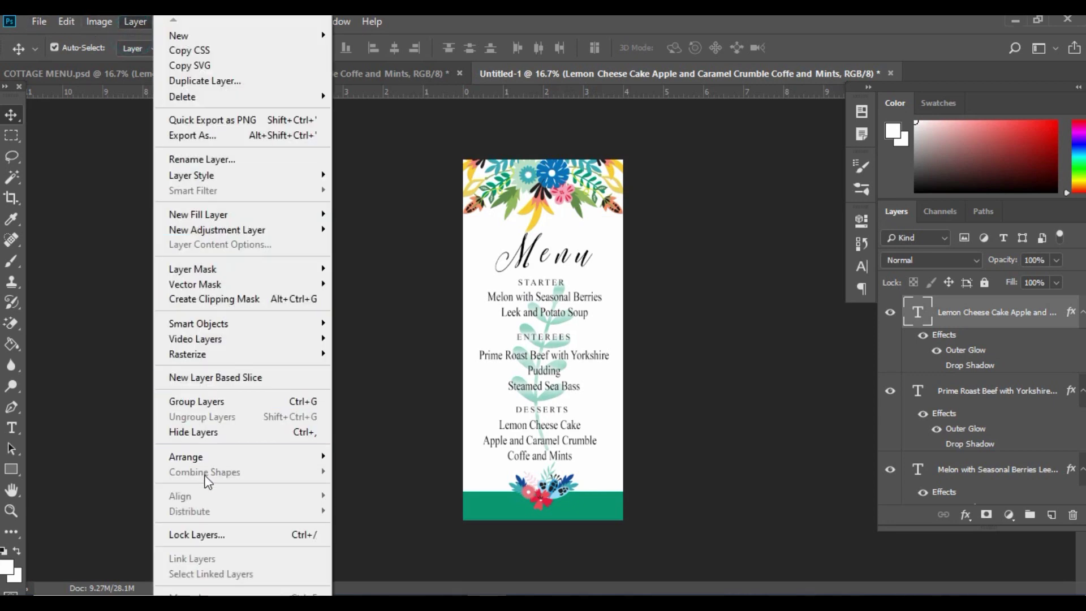
scroll(204, 593, down, 4)
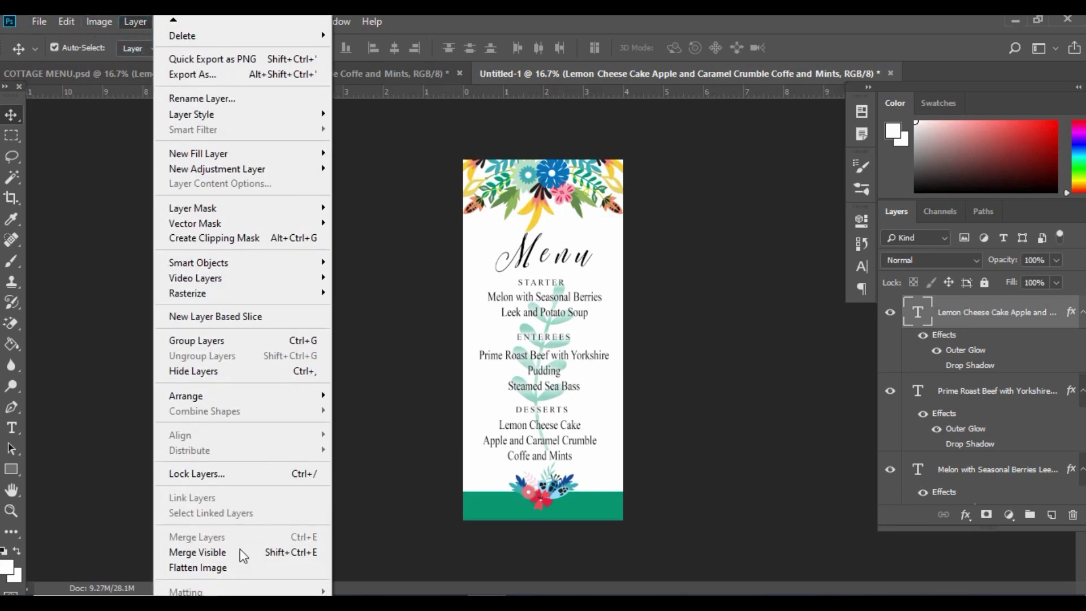
click(201, 568)
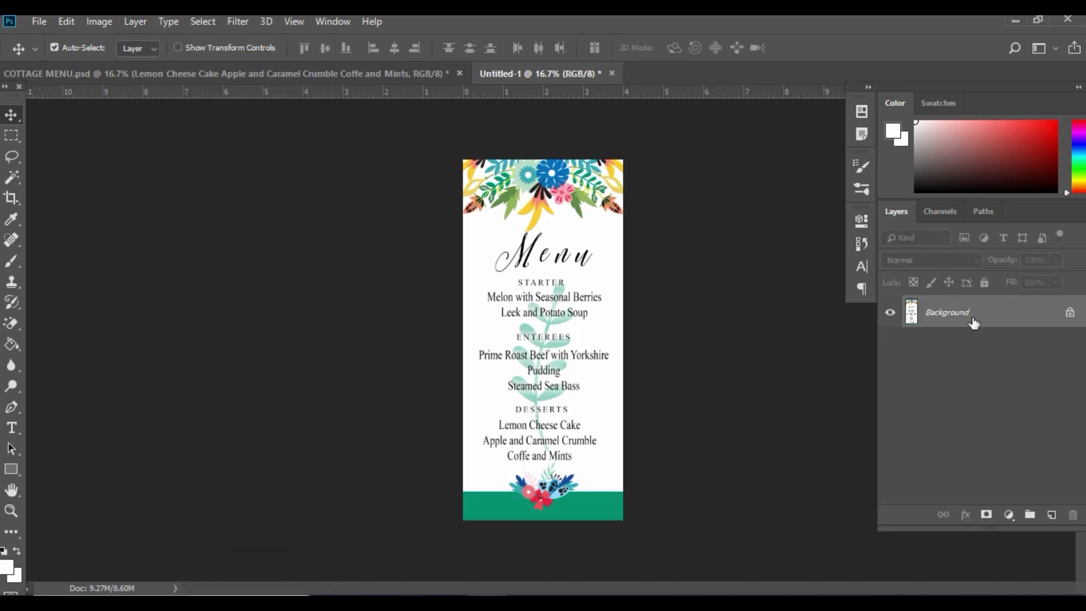
click(35, 23)
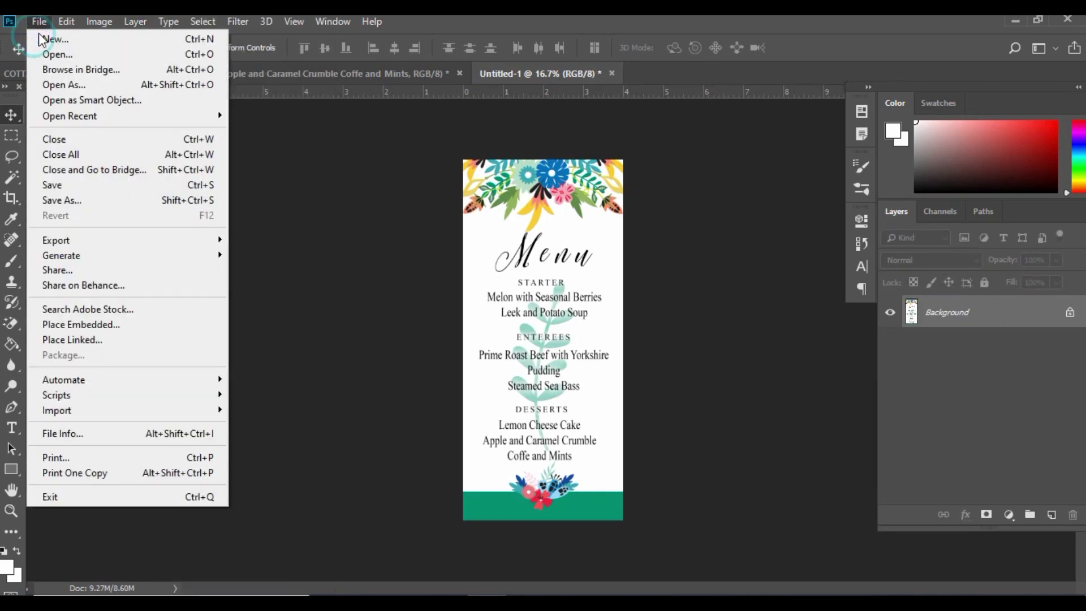
click(74, 200)
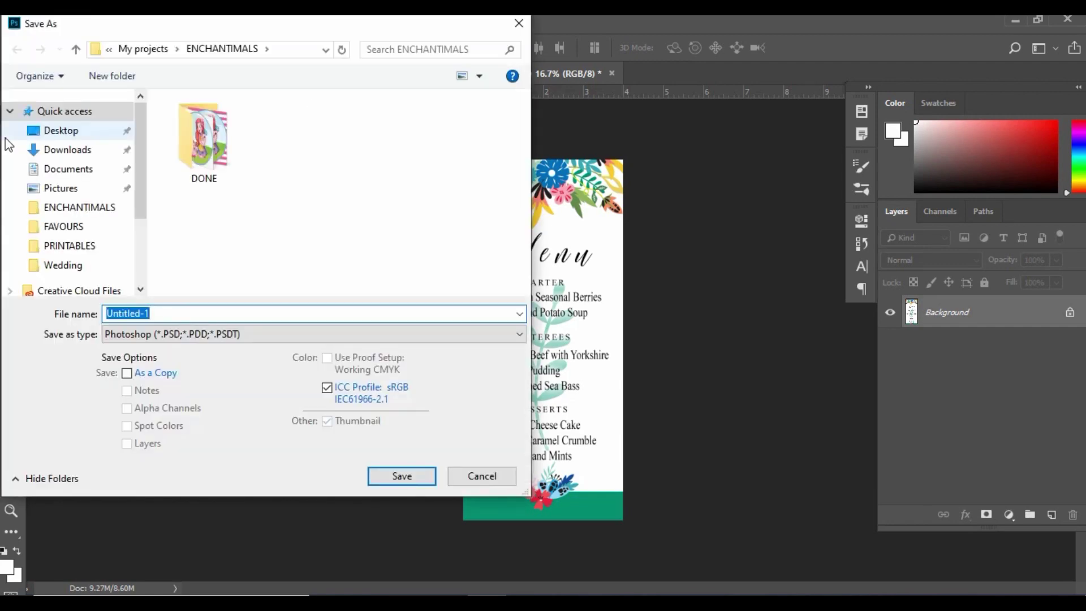
click(69, 136)
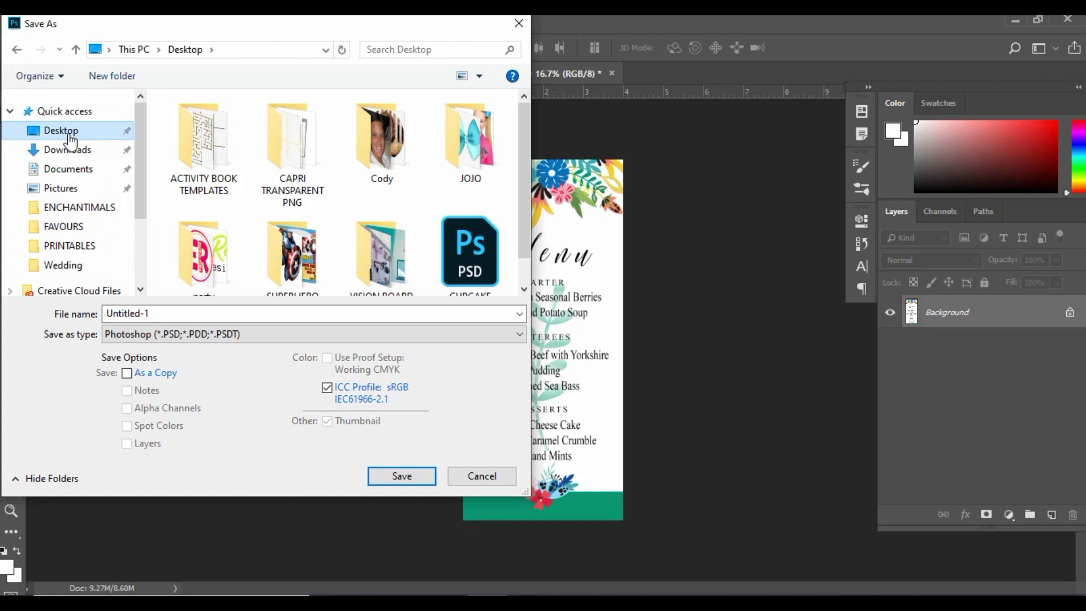
click(163, 315)
click(163, 316)
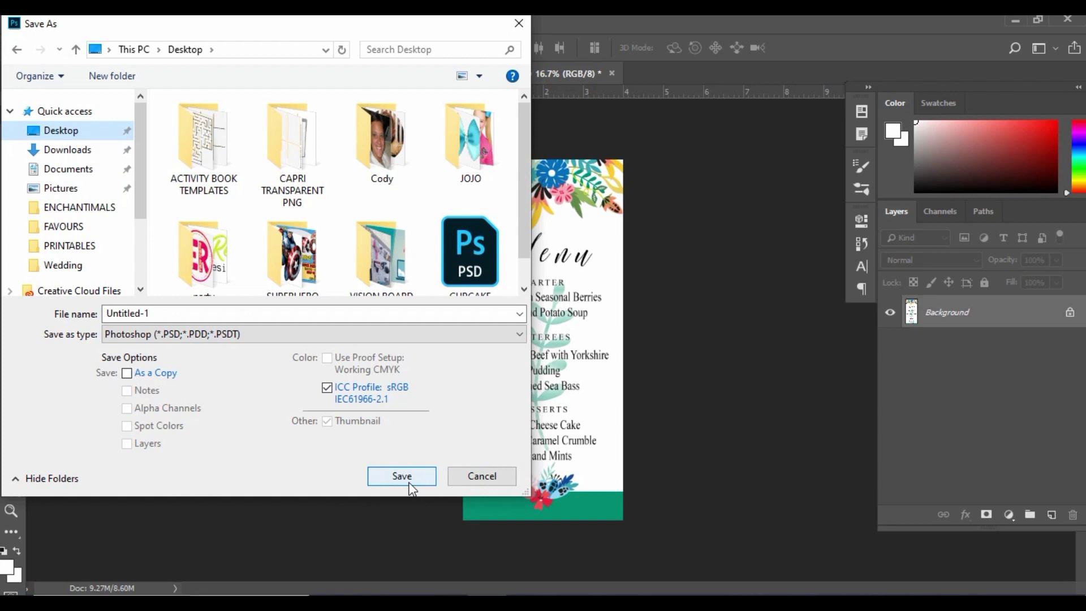
click(242, 334)
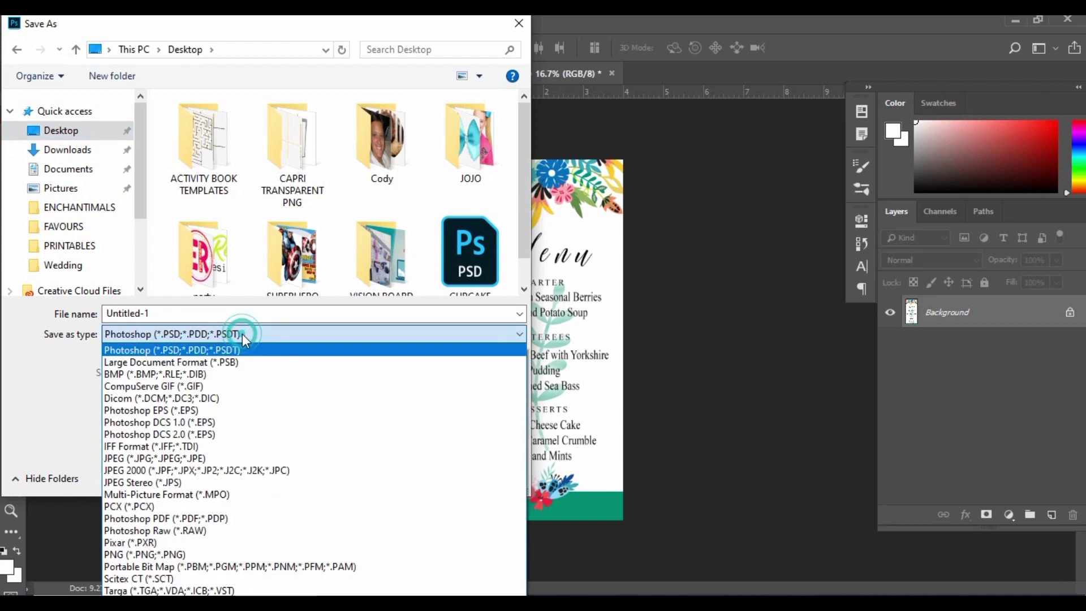
click(172, 555)
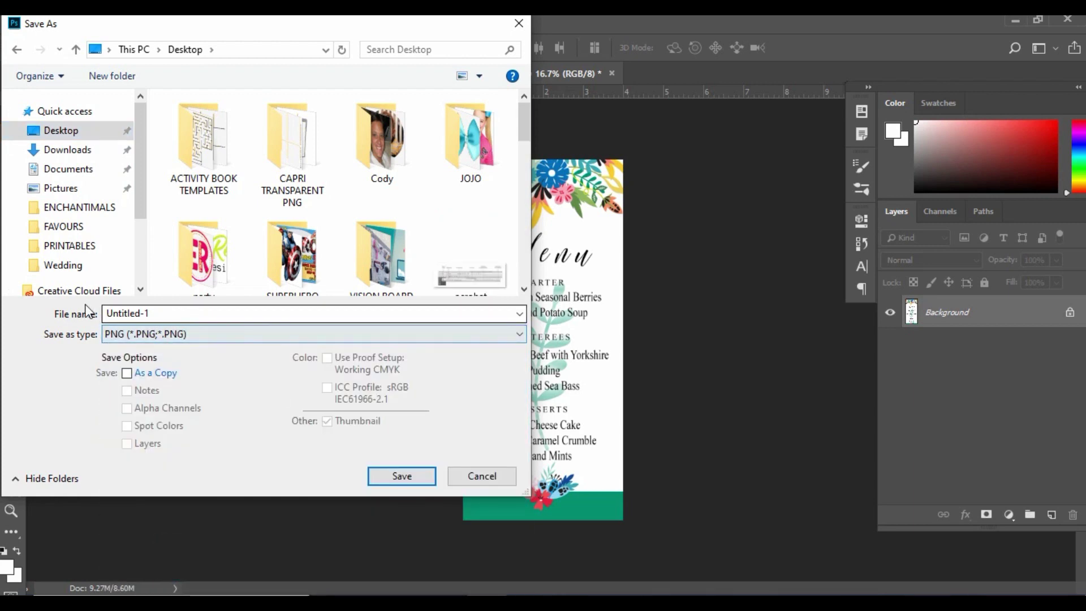
click(138, 318)
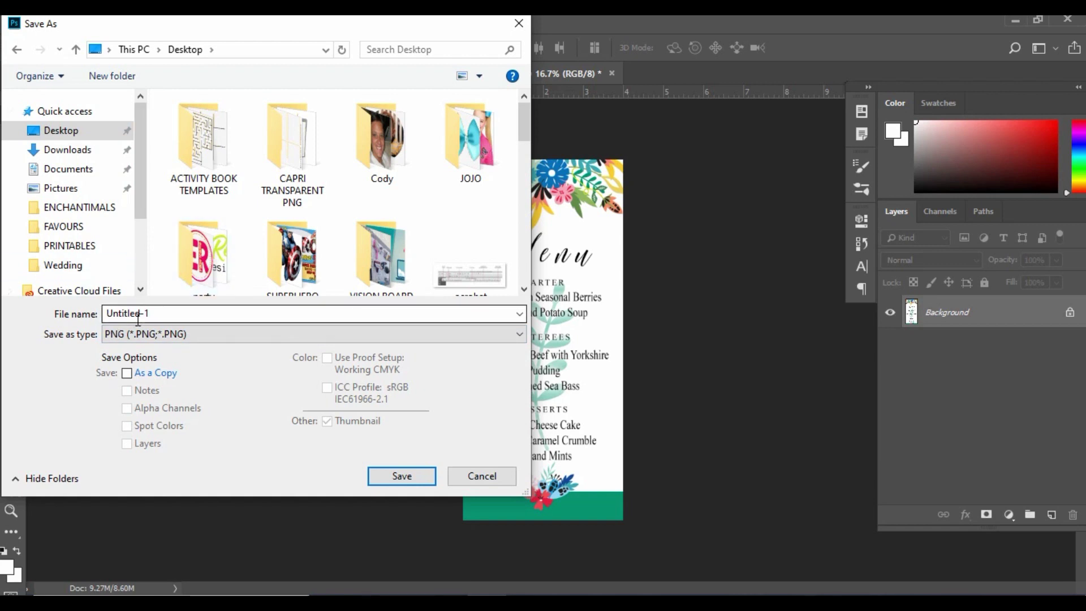
click(127, 339)
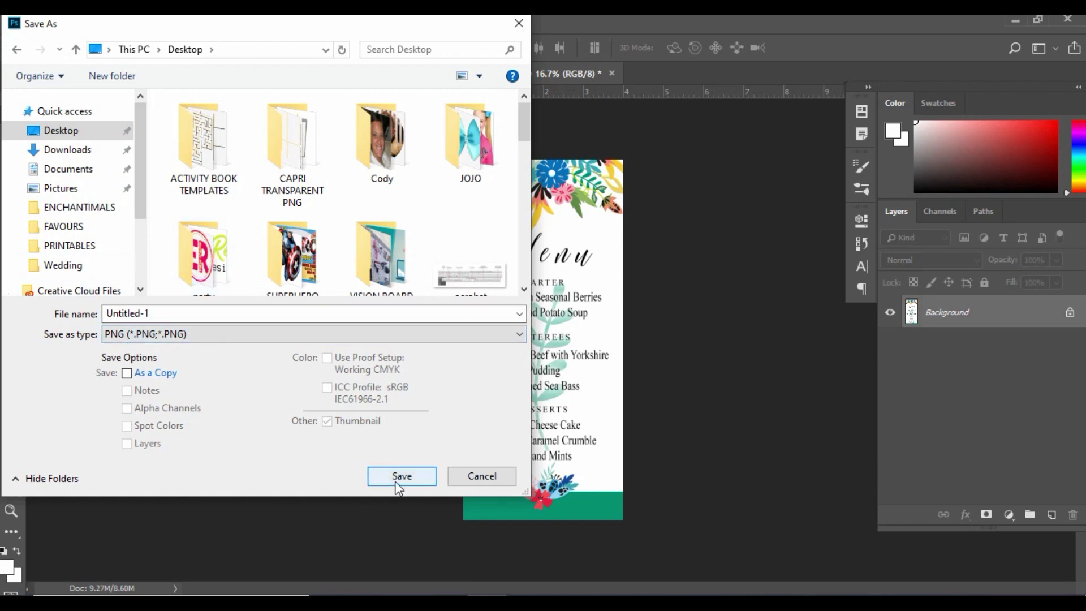
click(482, 477)
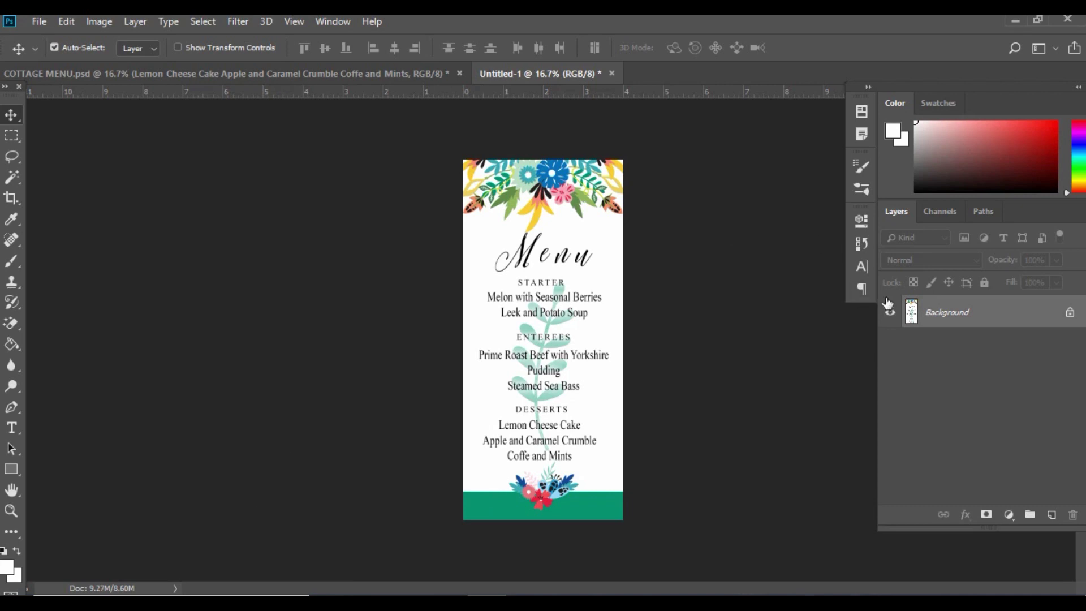
- Revert to the last Move state before Flatten Image, restoring the separate dish text layers with effects
click(862, 246)
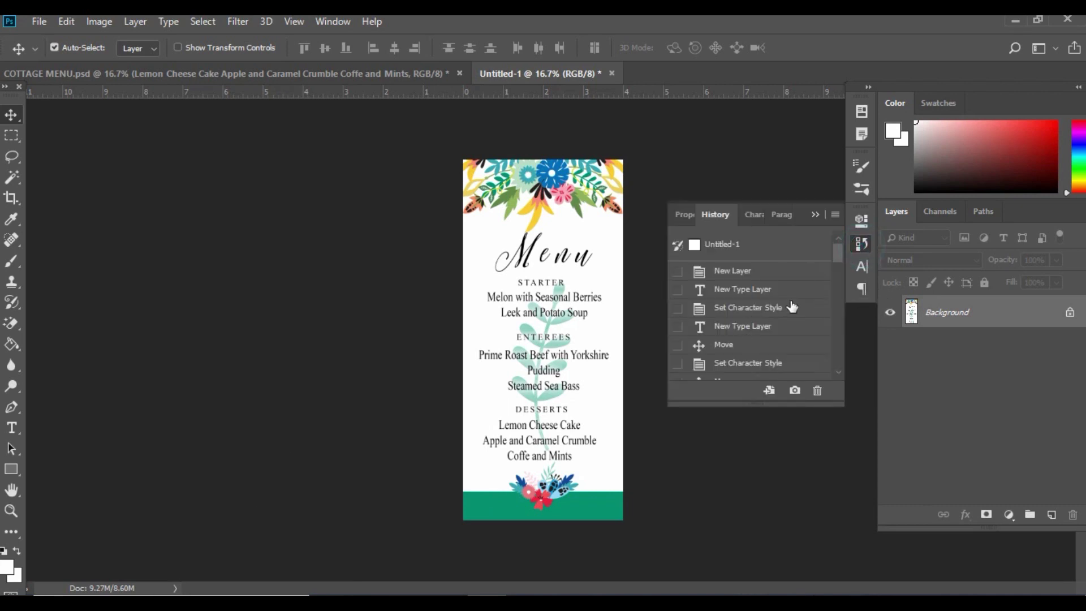
scroll(843, 260, down, 1)
drag(839, 262, 839, 367)
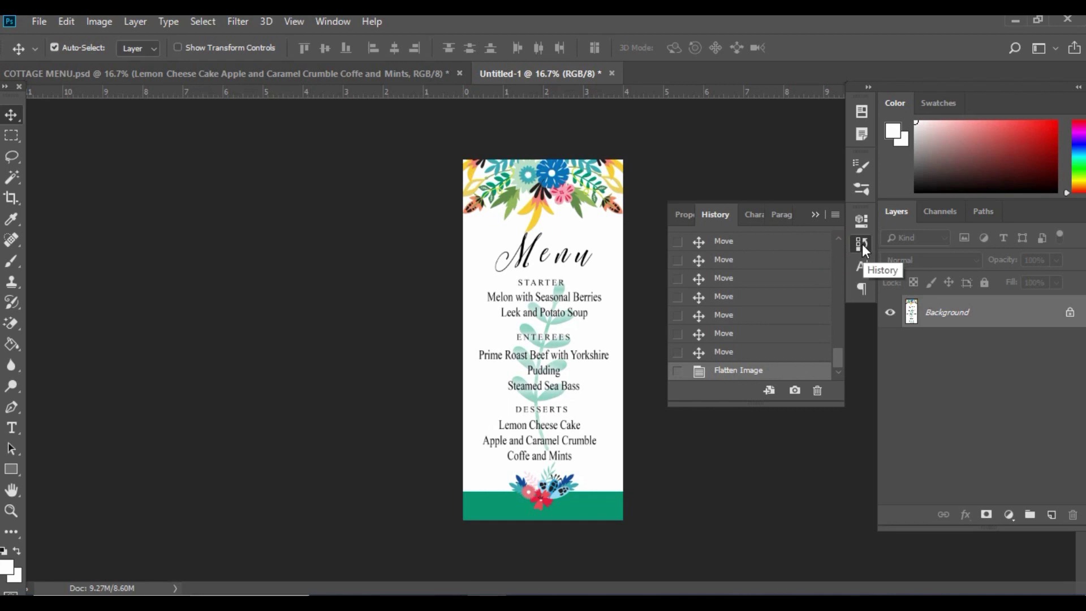
click(338, 22)
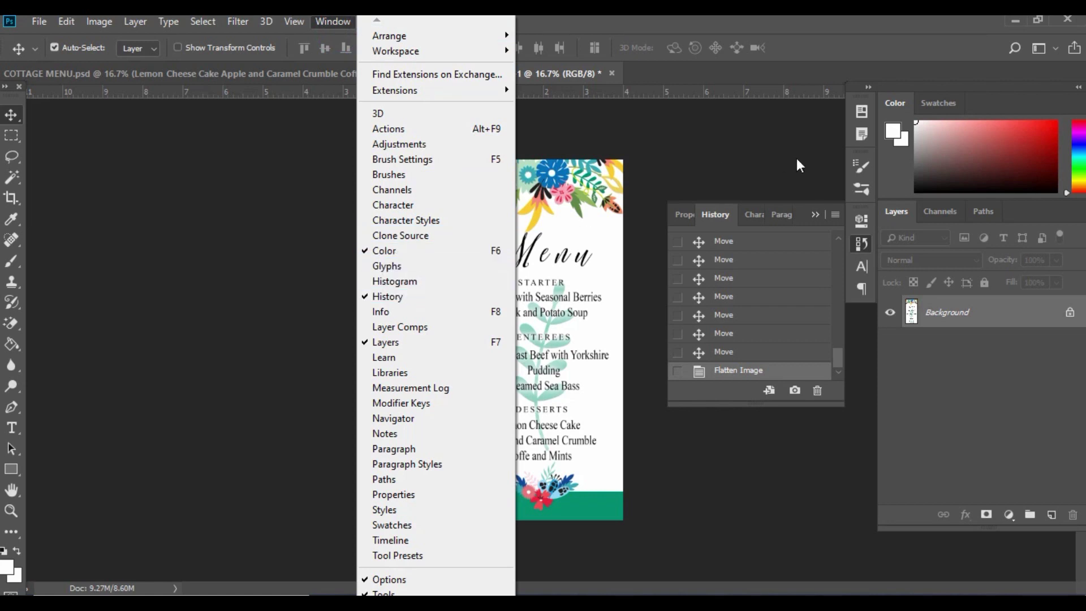
click(738, 376)
click(744, 353)
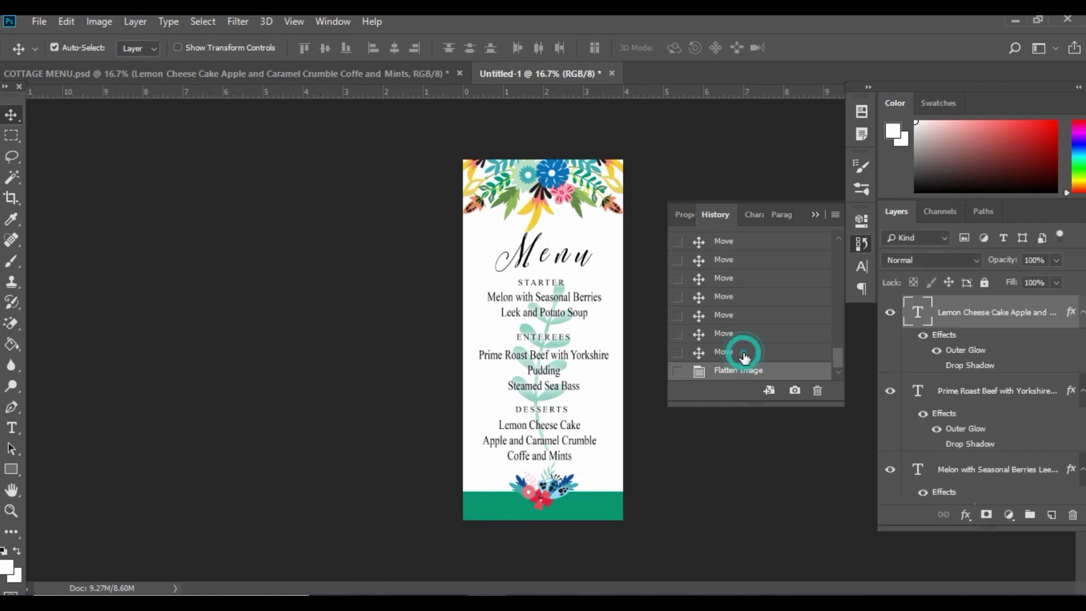
click(815, 215)
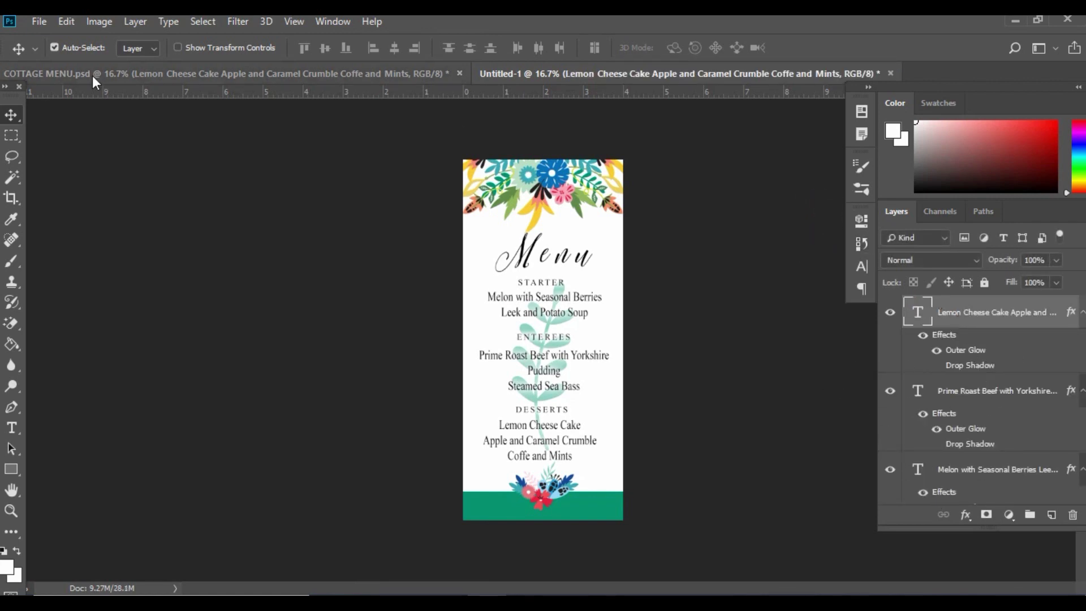
click(39, 21)
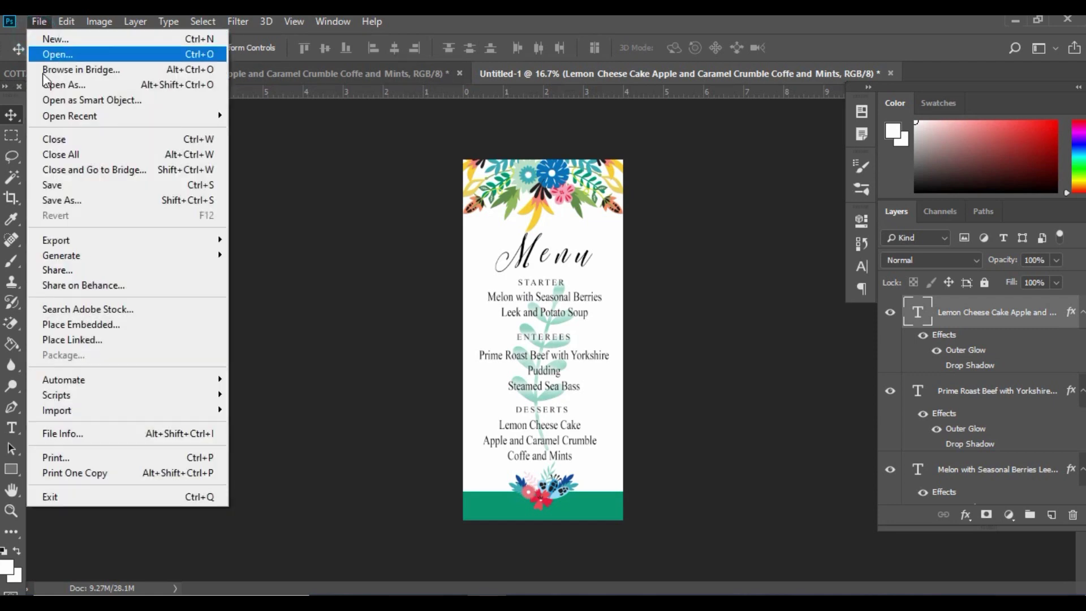
click(65, 200)
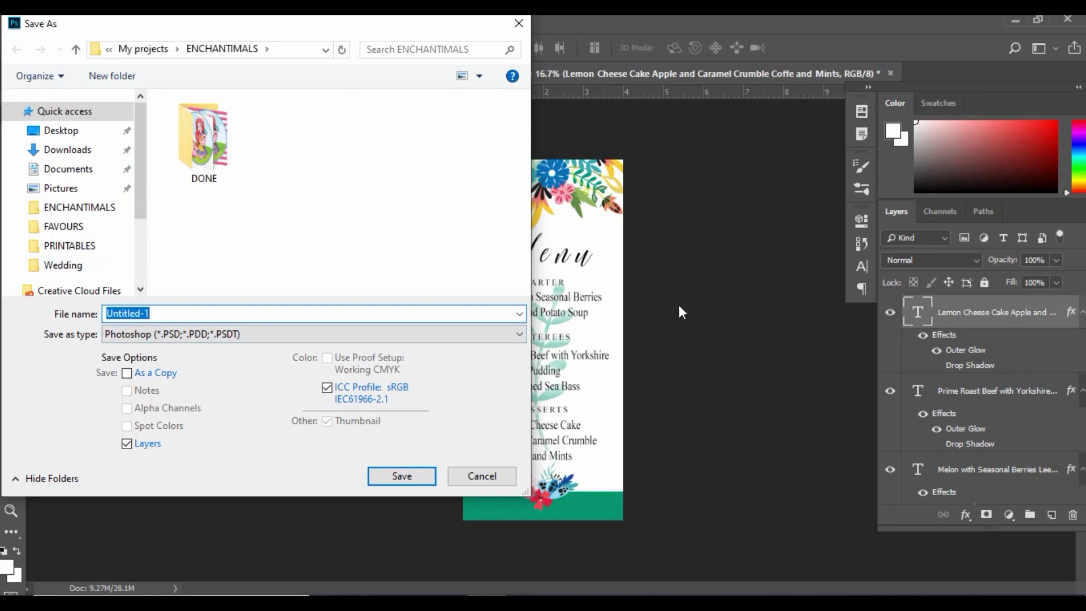
key(Escape)
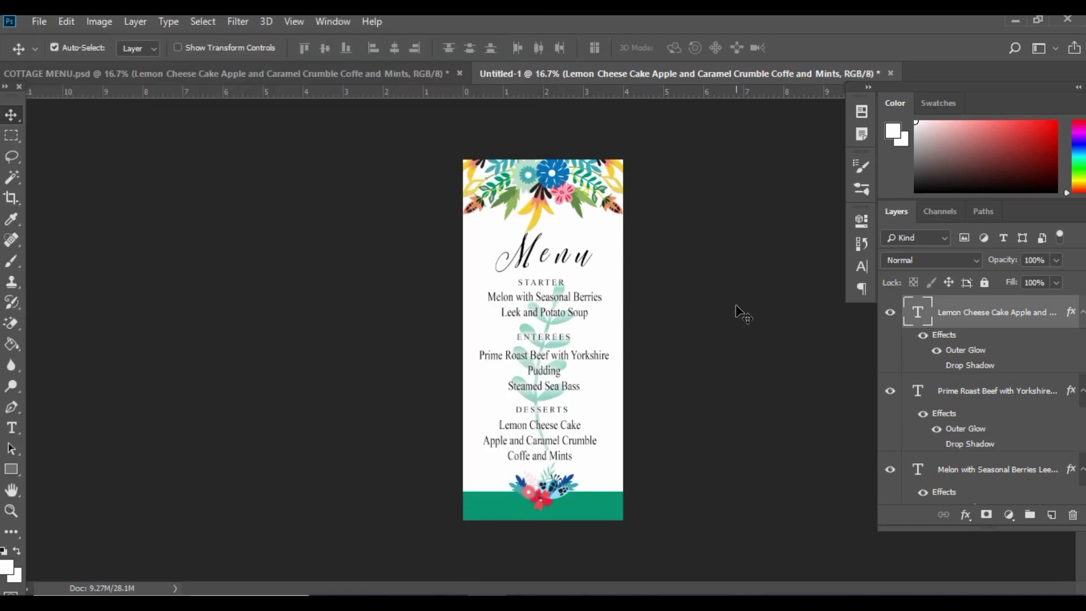